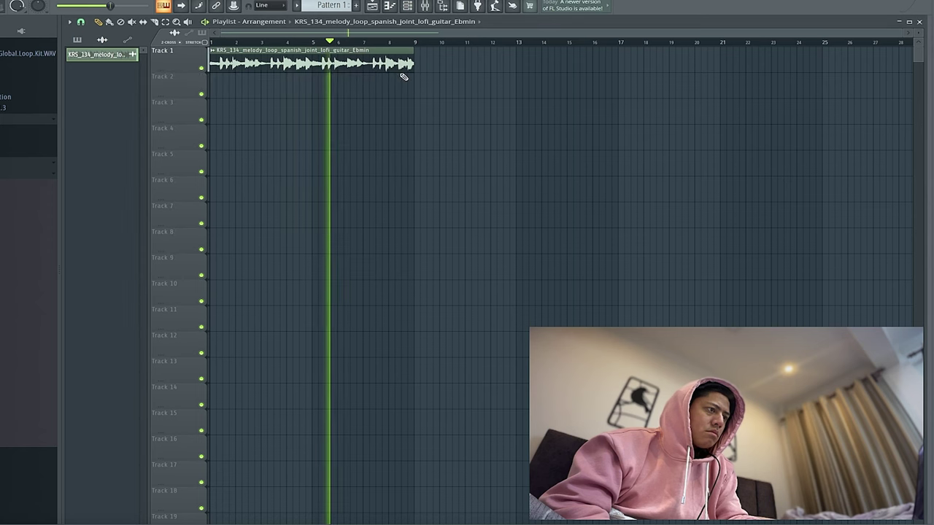
# Place a unique copy of the guitar loop at bar 9 on Track 1 and shift its channel pitch with the range set to 12
pyautogui.moveTo(320, 69); pyautogui.dragTo(521, 72)
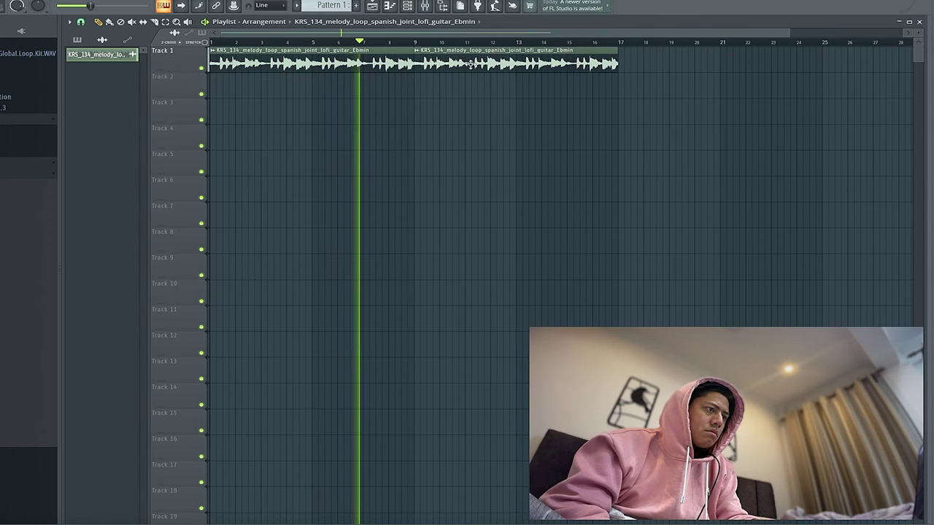
pyautogui.click(416, 49)
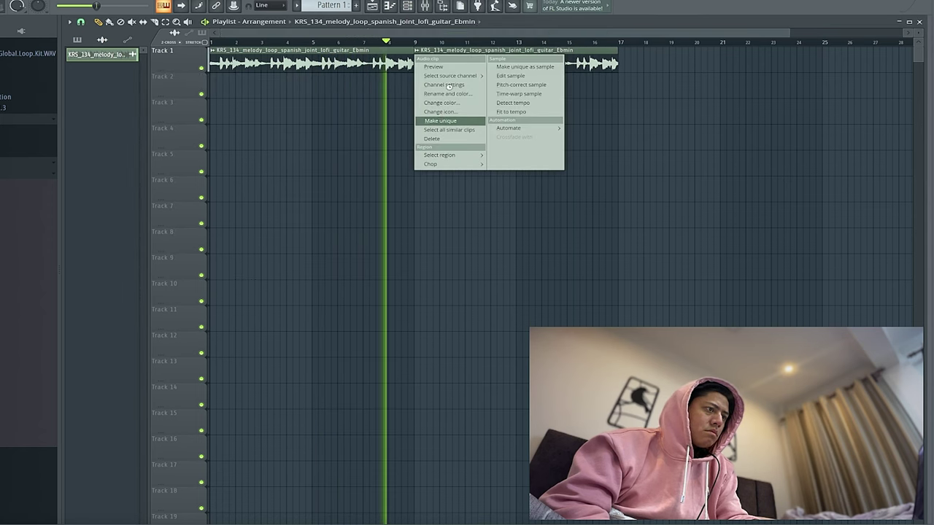
pyautogui.click(442, 122)
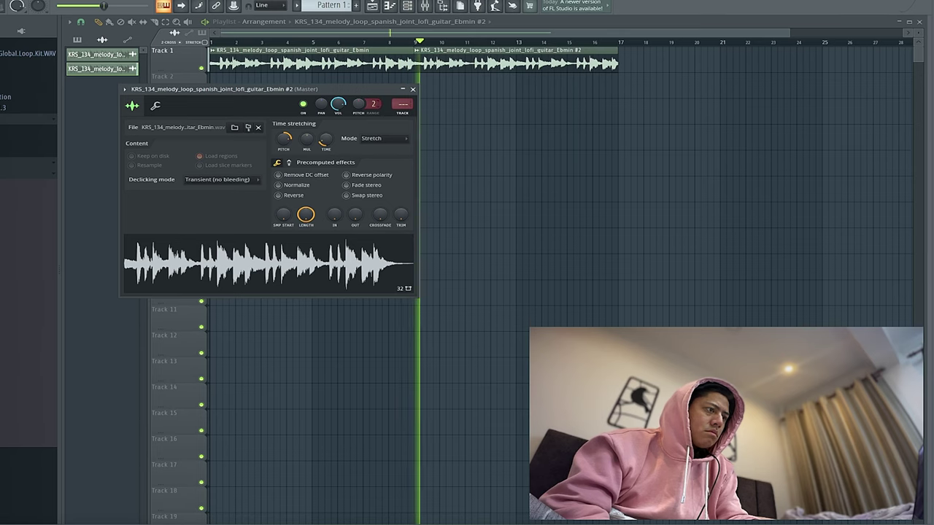
pyautogui.moveTo(374, 104); pyautogui.dragTo(358, 142)
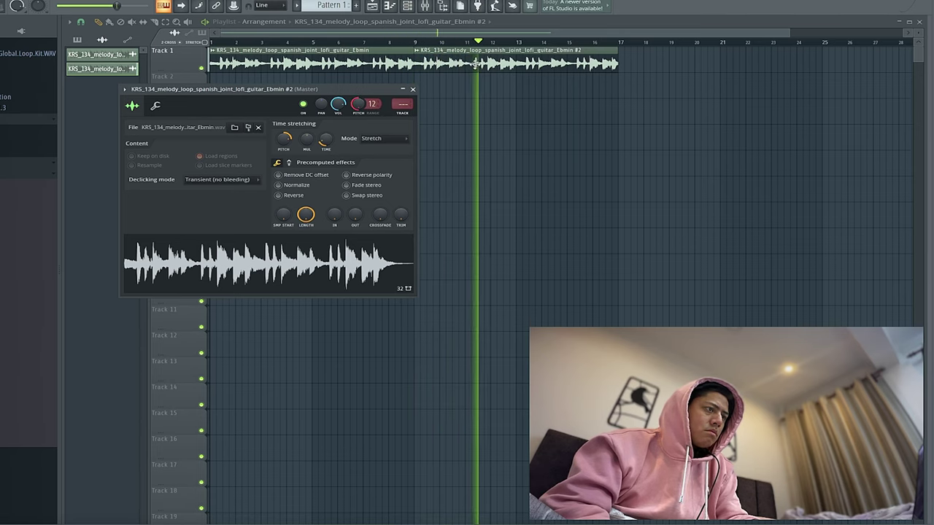
# Arrange Track 1 with the repitched guitar loop at bars 1 and 9, followed by the original loop at bar 17
pyautogui.moveTo(449, 64); pyautogui.dragTo(601, 61)
pyautogui.scroll(-2, 453, 66)
pyautogui.moveTo(432, 63); pyautogui.dragTo(329, 70)
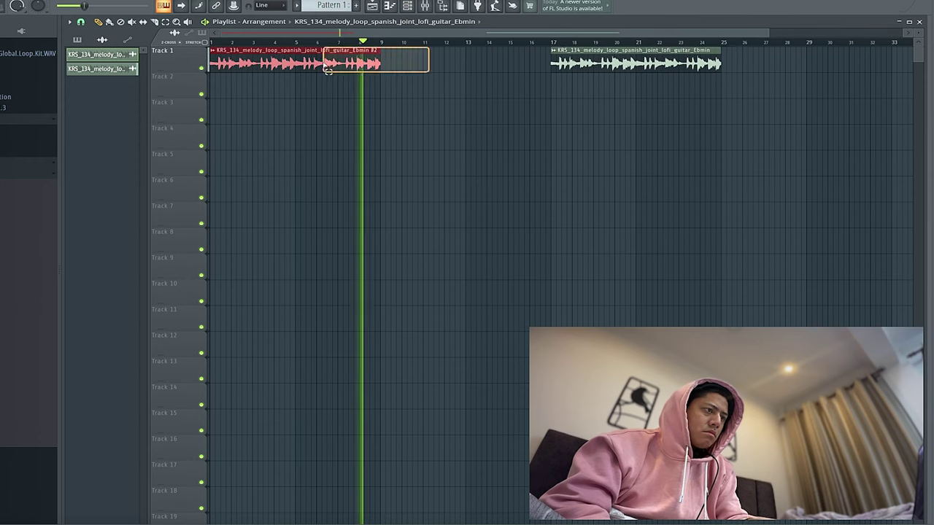
pyautogui.hotkey('ctrl', 'b')
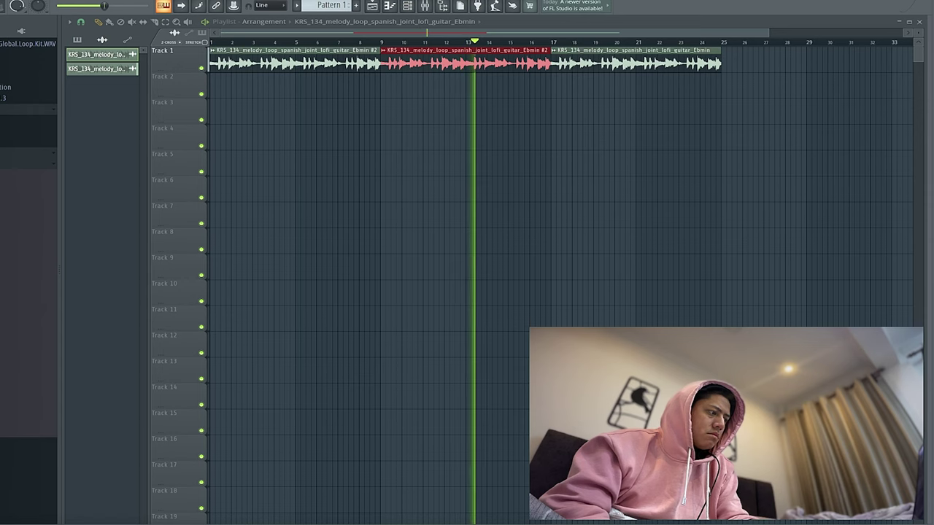
# Add the (Cm) Spacey Arp - SP2 sample to Track 3 at bar 9 and adjust its time-stretching pitch to fit the guitar
pyautogui.moveTo(7, 343); pyautogui.dragTo(402, 109)
pyautogui.doubleClick(406, 108)
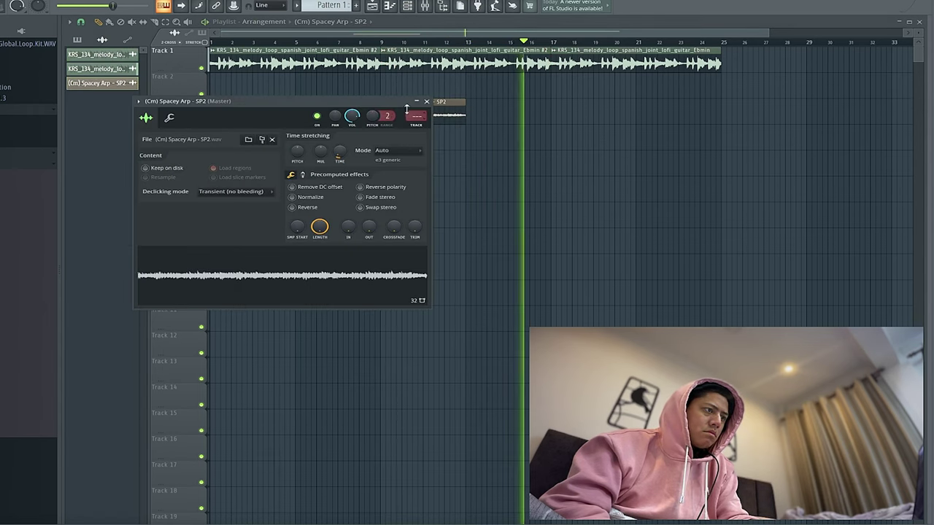
pyautogui.click(386, 44)
pyautogui.press('space')
pyautogui.press('space')
pyautogui.doubleClick(395, 107)
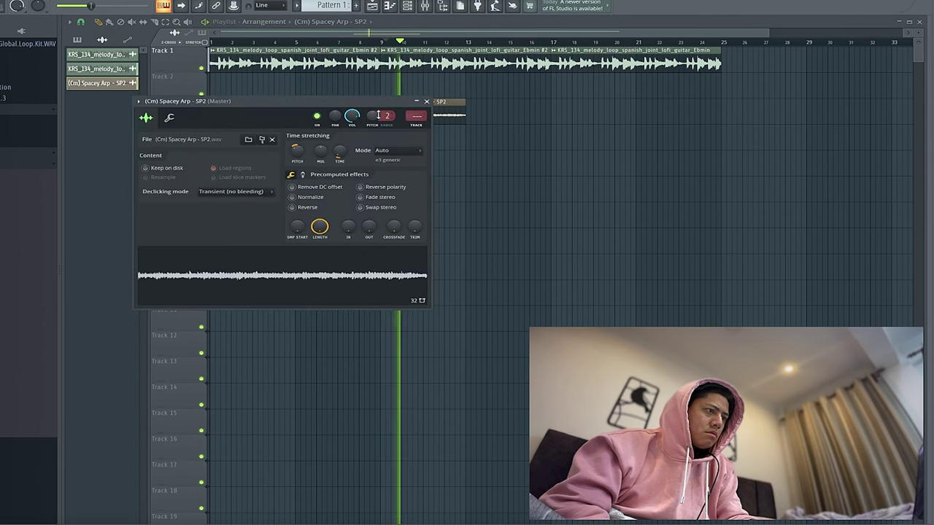
pyautogui.click(427, 102)
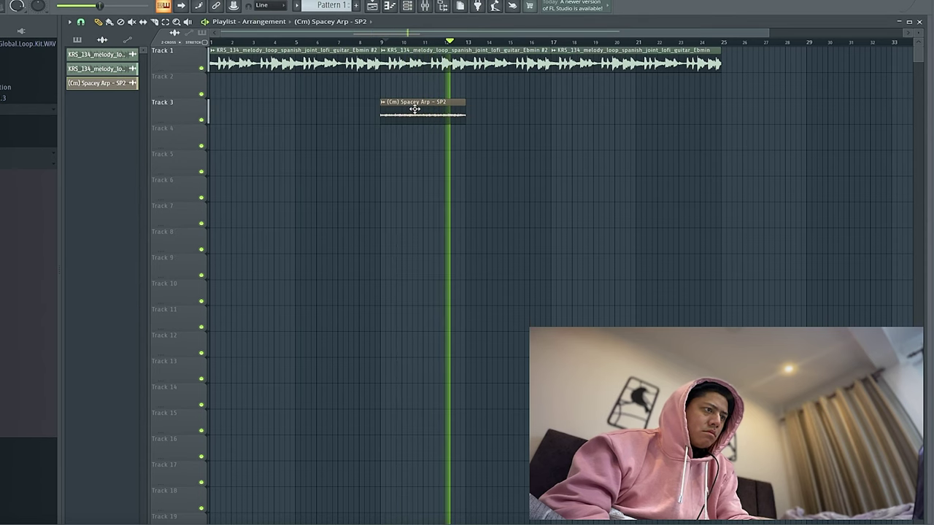
# Give the Spacey Arp clip a gradual fade-out with its precomputed Out effect
pyautogui.click(377, 43)
pyautogui.doubleClick(402, 102)
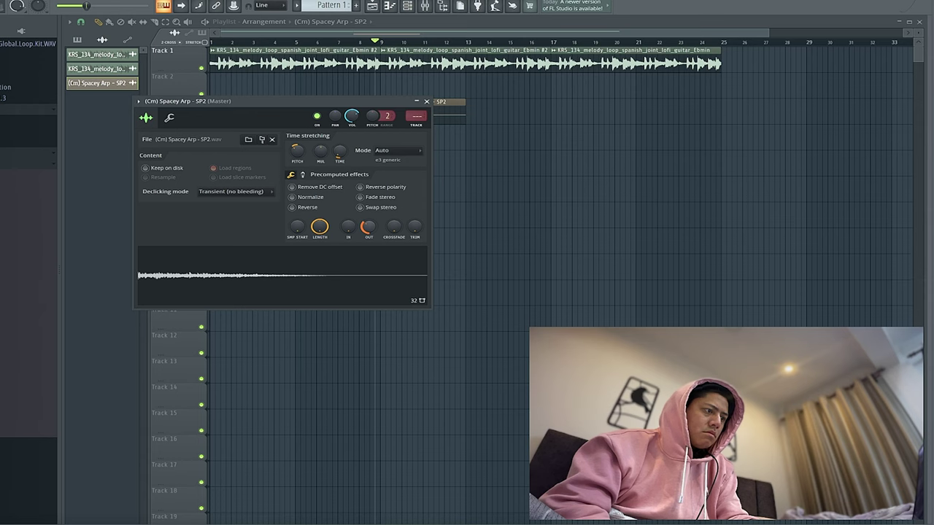
pyautogui.click(427, 101)
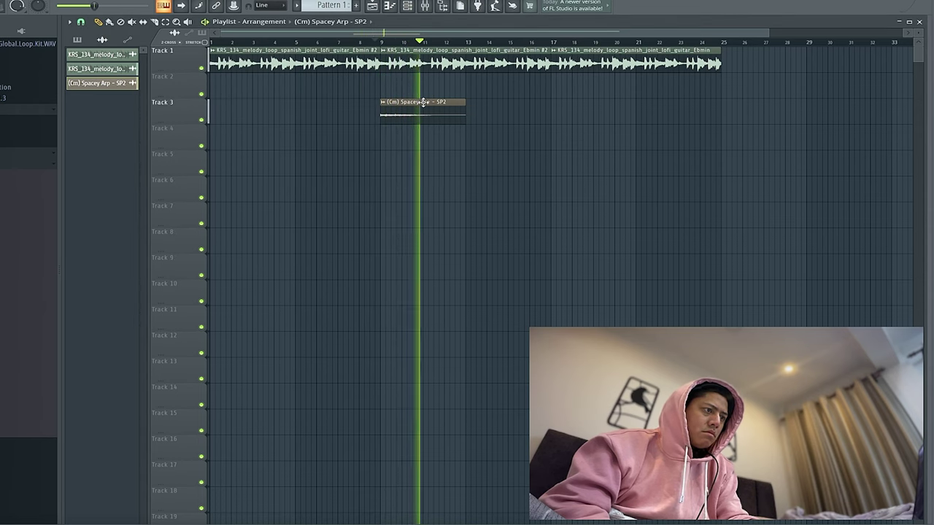
# Create a unique, reversed copy of the Spacey Arp clip on Track 4 and repeat both arp clips at bar 13
pyautogui.press('space')
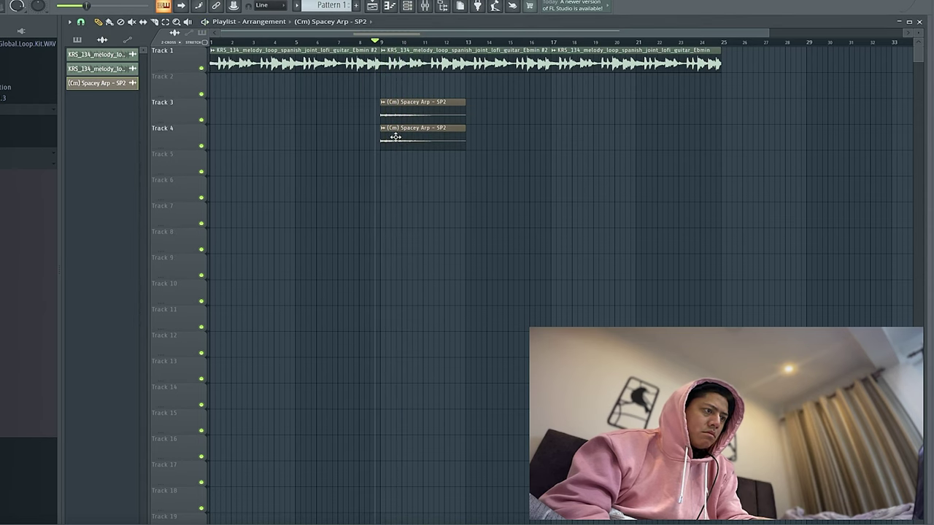
pyautogui.click(384, 129)
pyautogui.click(411, 197)
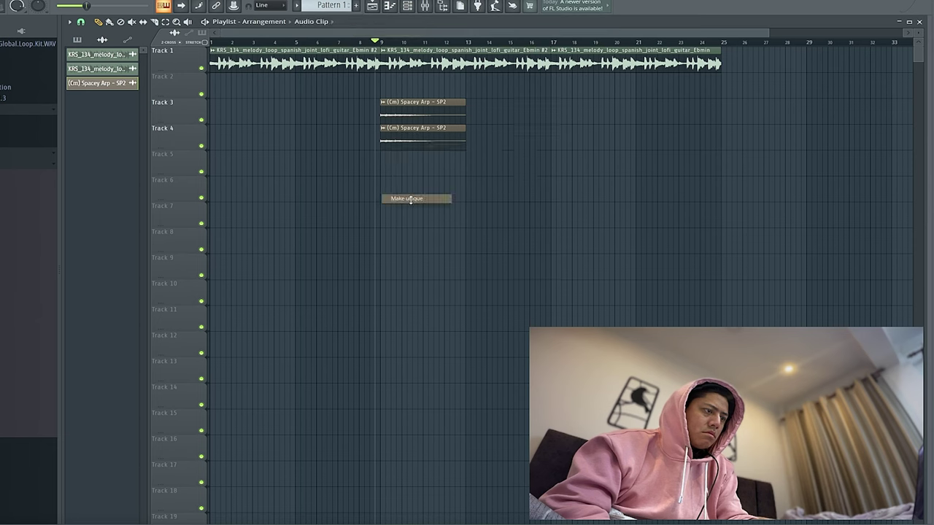
pyautogui.doubleClick(407, 144)
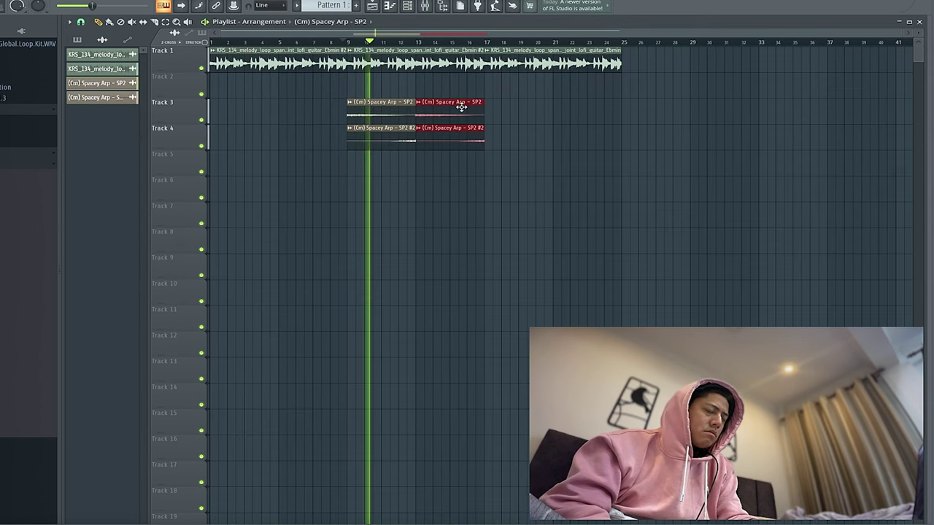
pyautogui.doubleClick(397, 138)
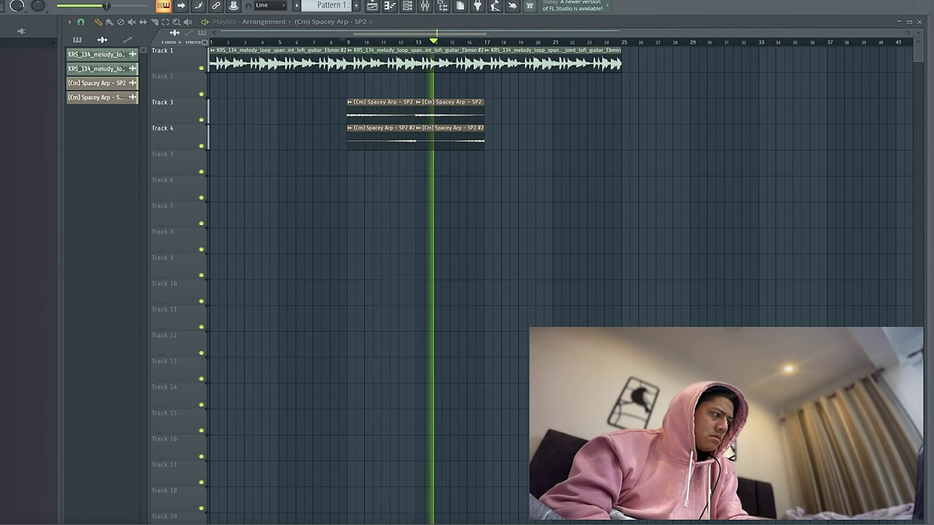
# Add the (Cm) In The Clouds - SP2 sample to Track 5 at bar 9, with its pitch adjusted, and repeat it at bar 13
pyautogui.press('space')
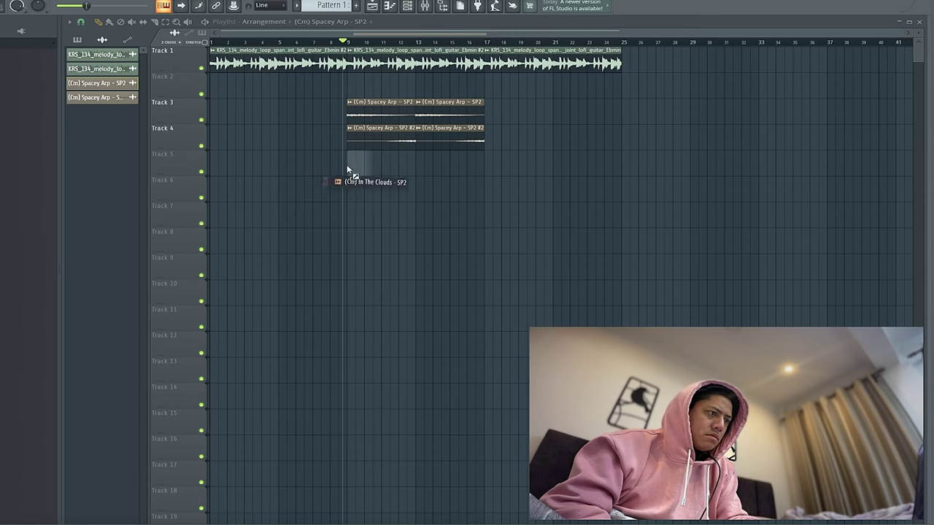
pyautogui.moveTo(348, 168); pyautogui.dragTo(357, 160)
pyautogui.doubleClick(386, 162)
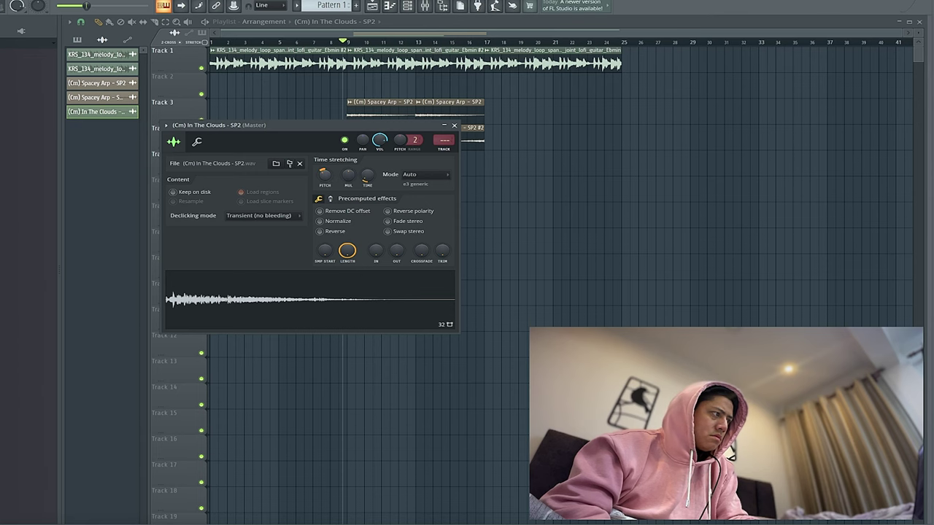
pyautogui.click(455, 125)
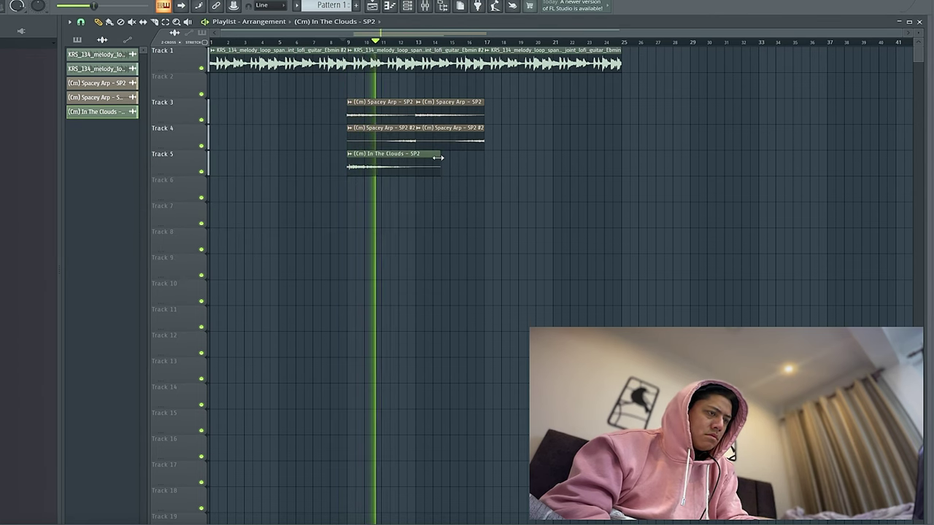
pyautogui.doubleClick(398, 167)
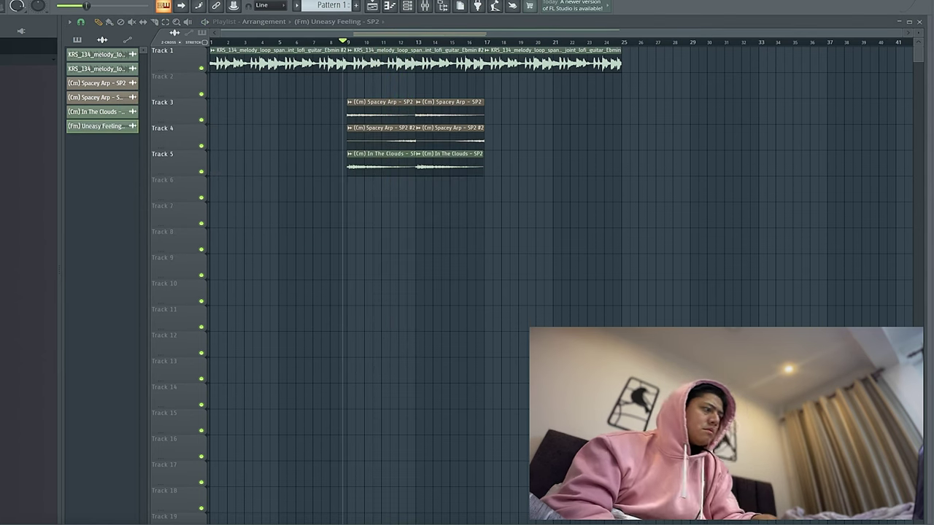
# Fill Track 6 from bar 9 to bar 17 with (Am) Demons Calling - SP2 and shift its pitch with the range set to 12
pyautogui.moveTo(348, 198); pyautogui.dragTo(348, 189)
pyautogui.doubleClick(358, 186)
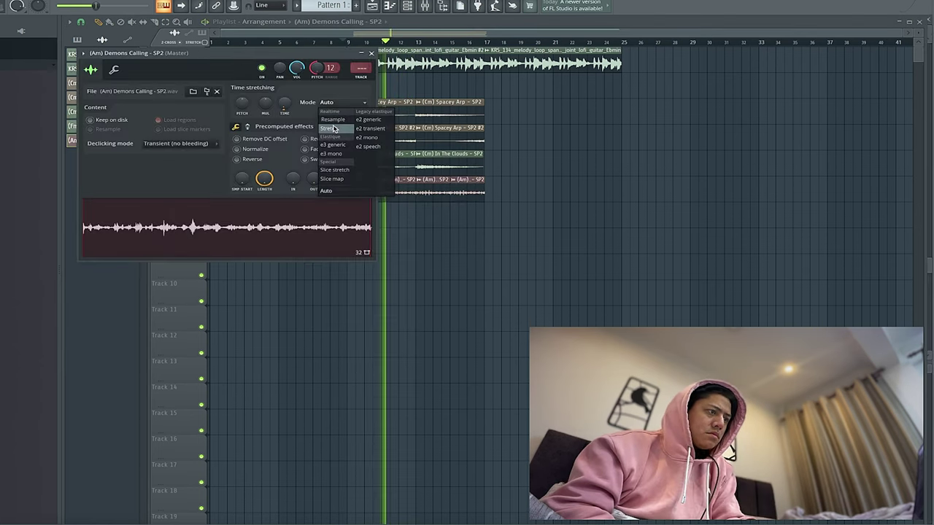
pyautogui.click(371, 53)
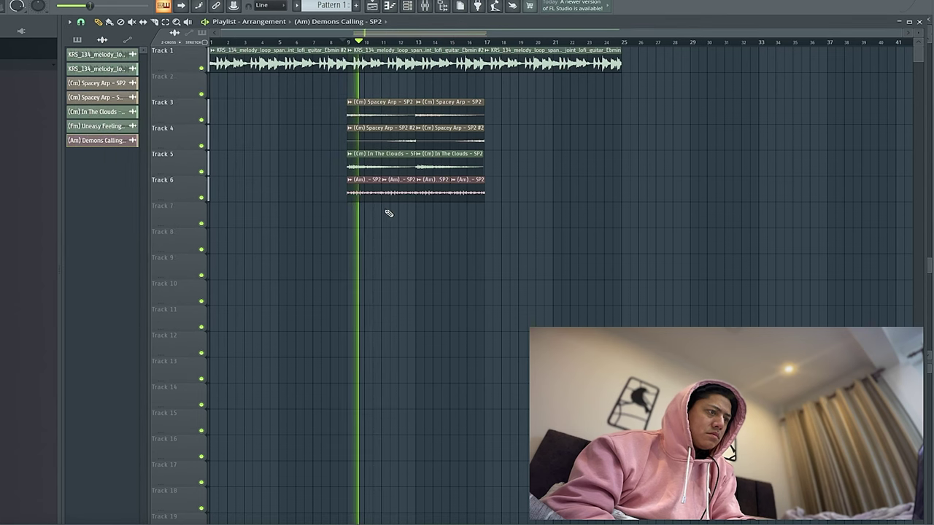
pyautogui.doubleClick(383, 193)
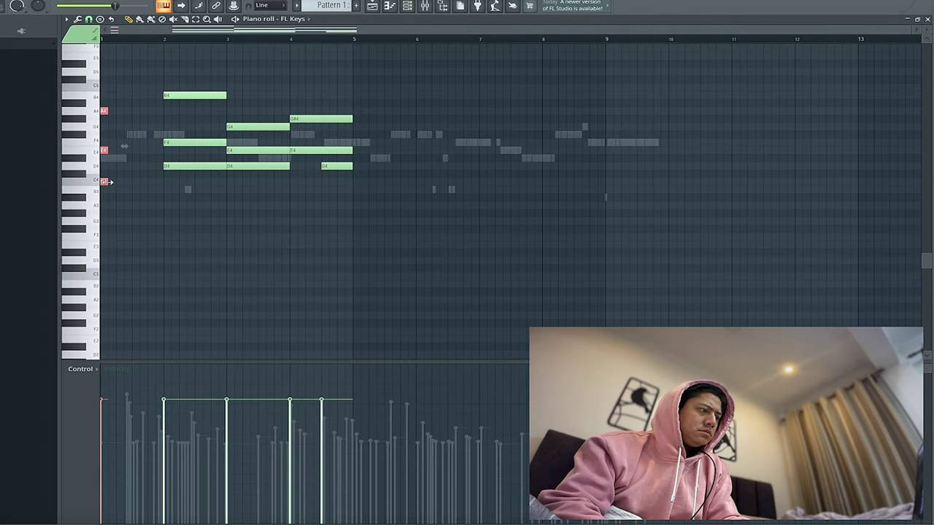
# Lengthen the FL Keys chord notes in bar 1 to a full bar and lower the bar 2 D4 note to C4
pyautogui.moveTo(108, 182); pyautogui.dragTo(162, 182)
pyautogui.press('space')
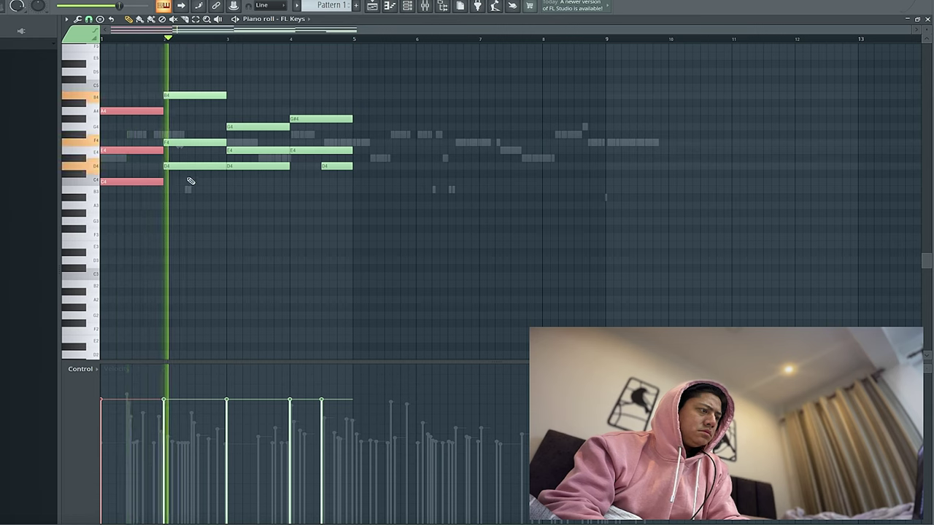
pyautogui.click(195, 181)
pyautogui.press('space')
pyautogui.moveTo(188, 168); pyautogui.dragTo(188, 184)
pyautogui.press('space')
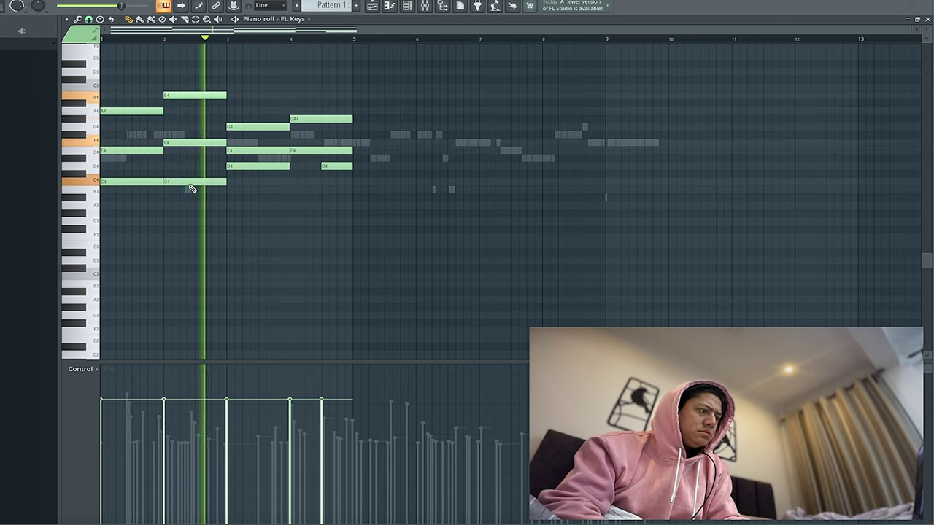
pyautogui.press('space')
pyautogui.press('space')
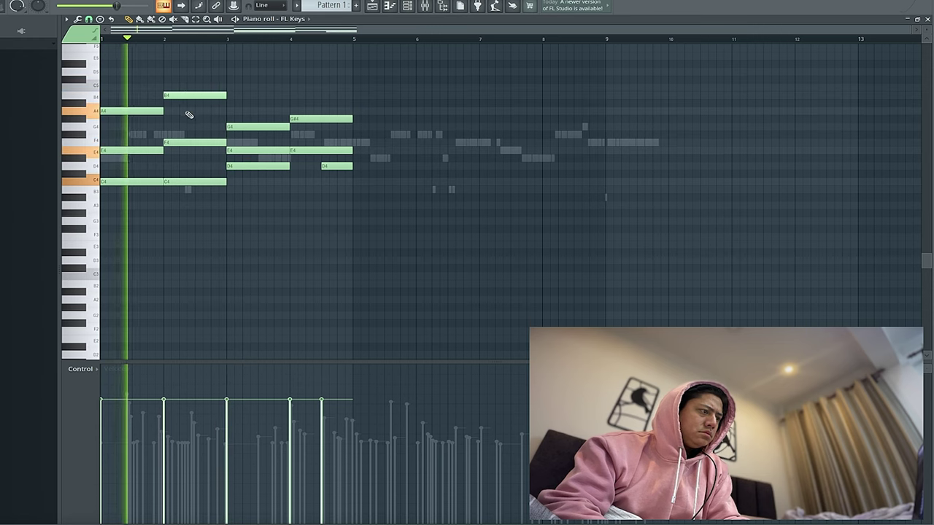
# Replace the B4 note of the bar 2 chord with A4
pyautogui.click(183, 111)
pyautogui.press('space')
pyautogui.press('space')
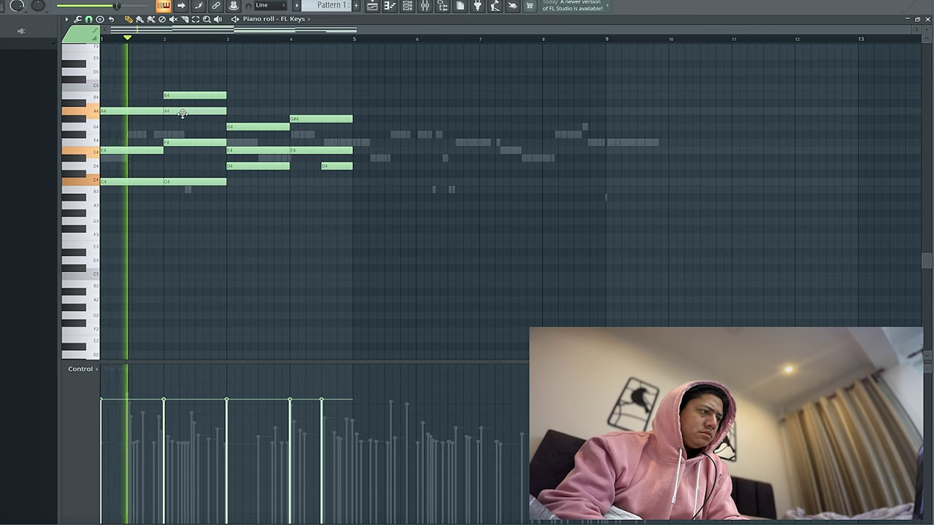
pyautogui.rightClick(183, 96)
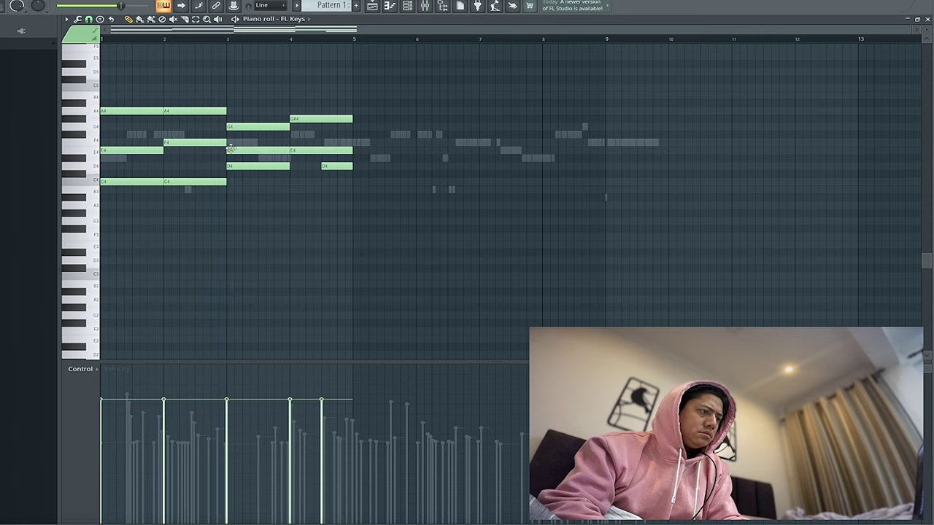
# Revoice the bar 3 chord as D4, F4 and A4, and try a G#4 note in the second half of bar 4
pyautogui.moveTo(231, 148); pyautogui.dragTo(243, 140)
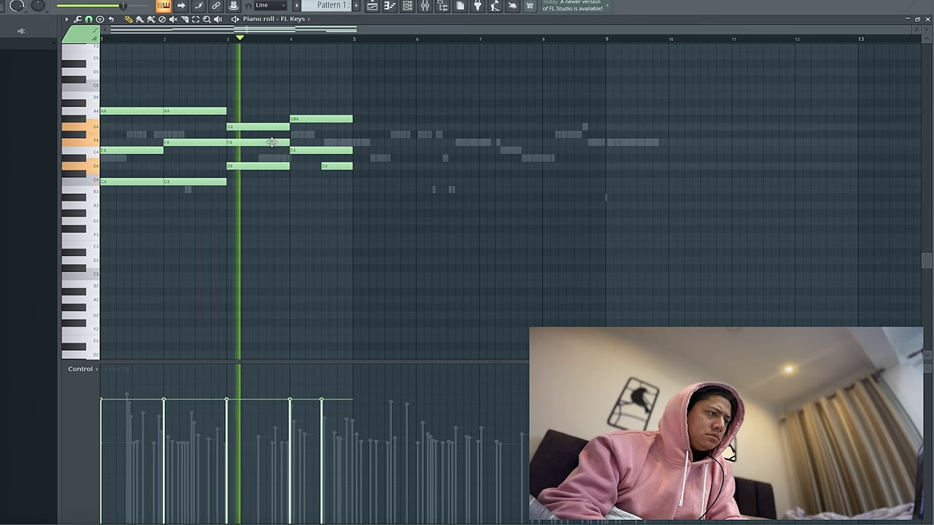
pyautogui.press('space')
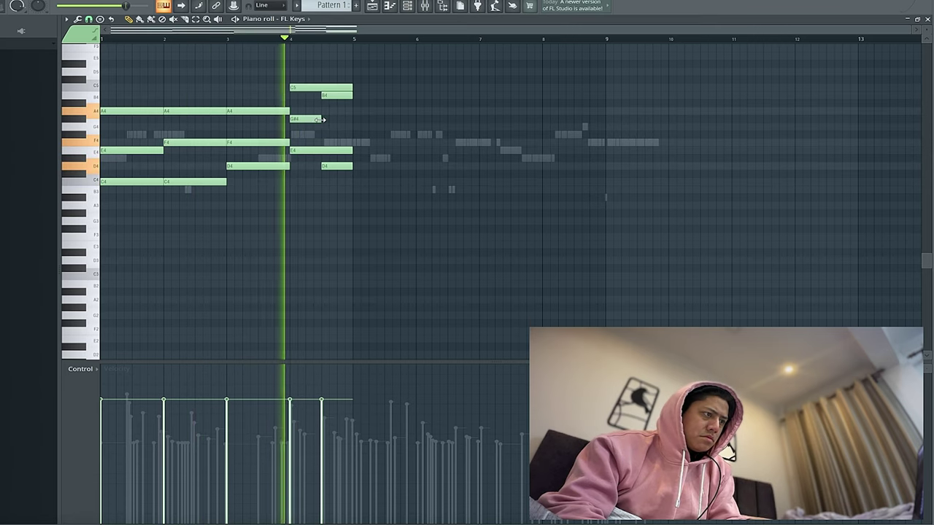
pyautogui.click(328, 118)
pyautogui.rightClick(328, 119)
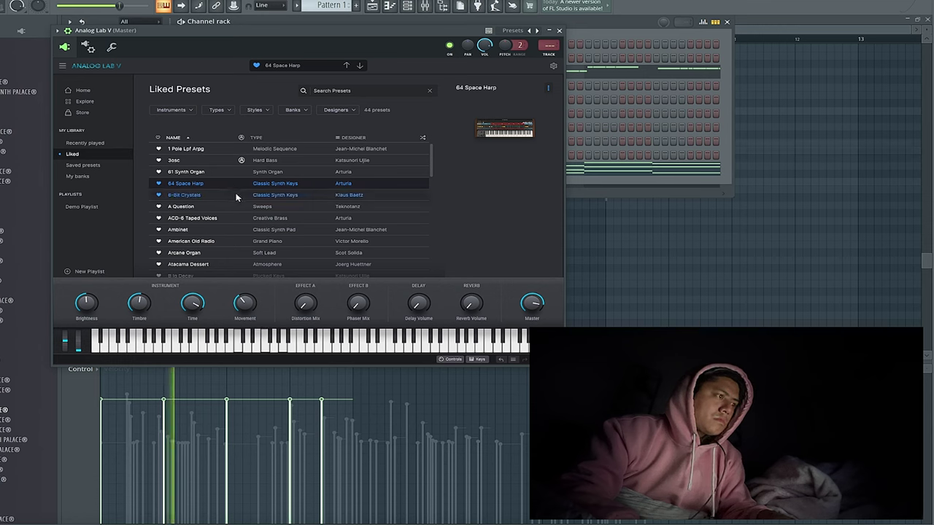
# Audition the liked Analog Lab V presets 8-Bit Crystals and ACD-6 Taped Voices with the chord pattern
pyautogui.click(235, 195)
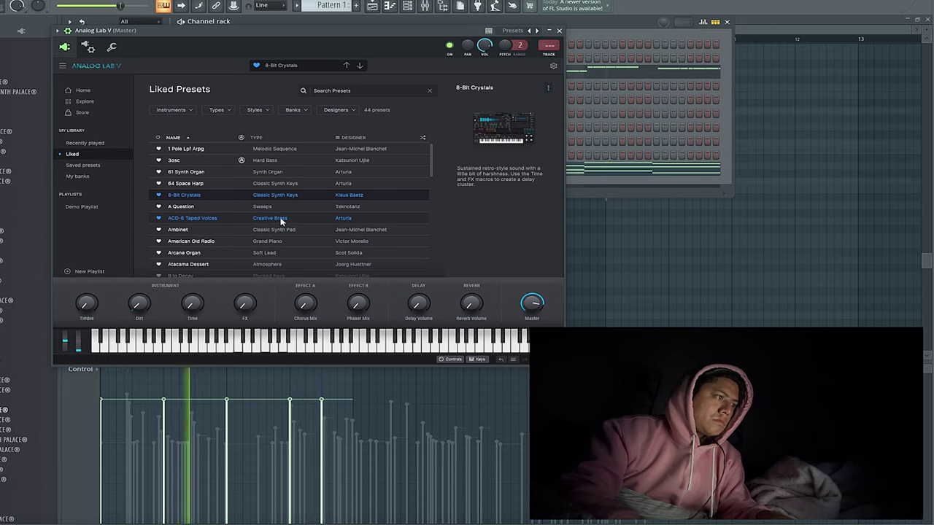
pyautogui.click(282, 221)
# Add a second Travis Synth [Moog One] SYNTH PALACE® sample as a channel and copy the first Travis Synth channel's chord notes into it
pyautogui.moveTo(6, 421); pyautogui.dragTo(135, 195)
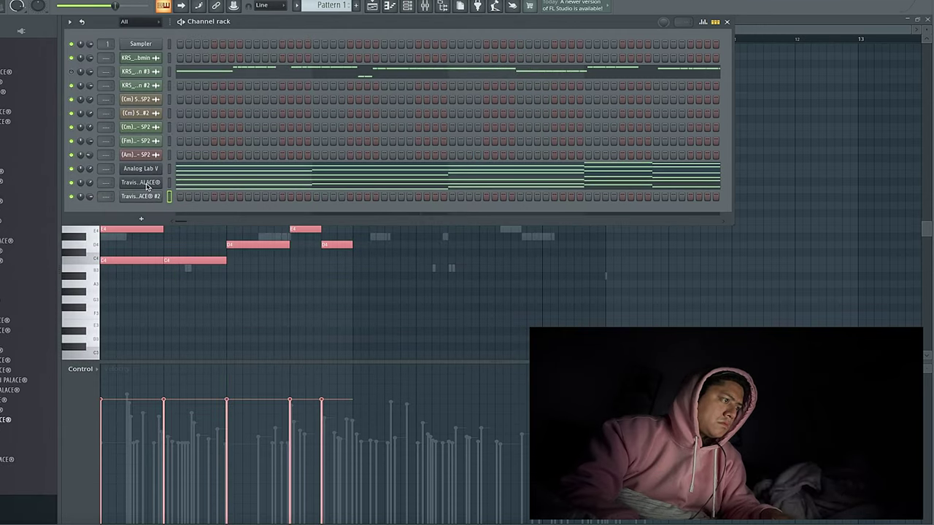
pyautogui.rightClick(146, 187)
pyautogui.click(282, 192)
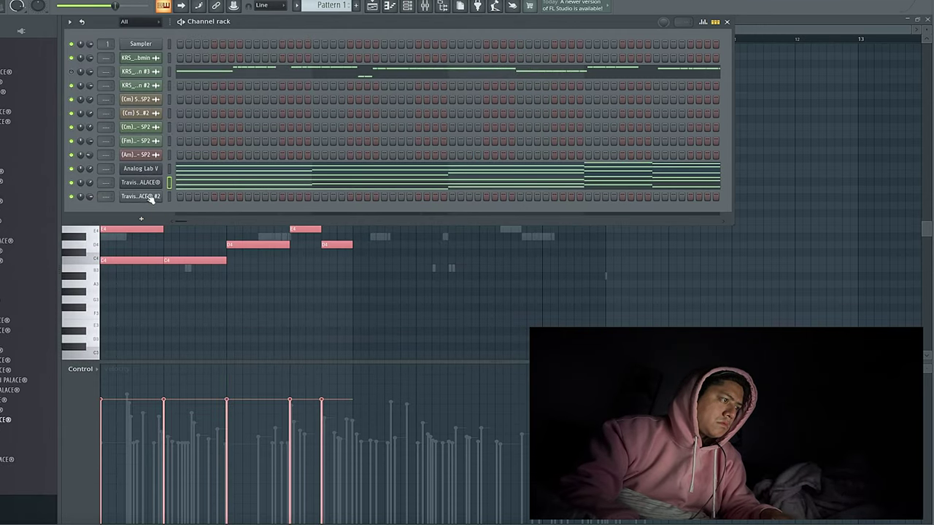
pyautogui.rightClick(150, 197)
pyautogui.click(274, 214)
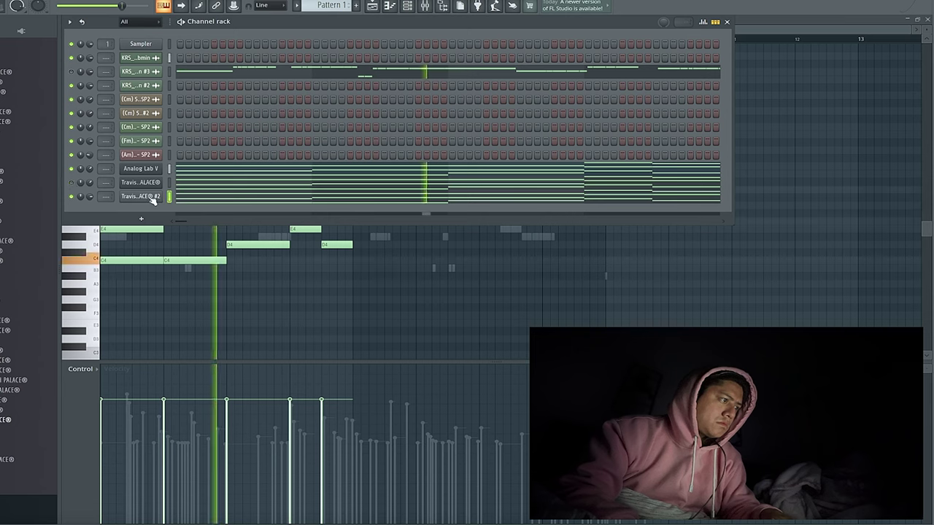
# Open the second Travis Synth channel's miscellaneous settings, followed by its envelope settings
pyautogui.click(146, 197)
pyautogui.click(193, 118)
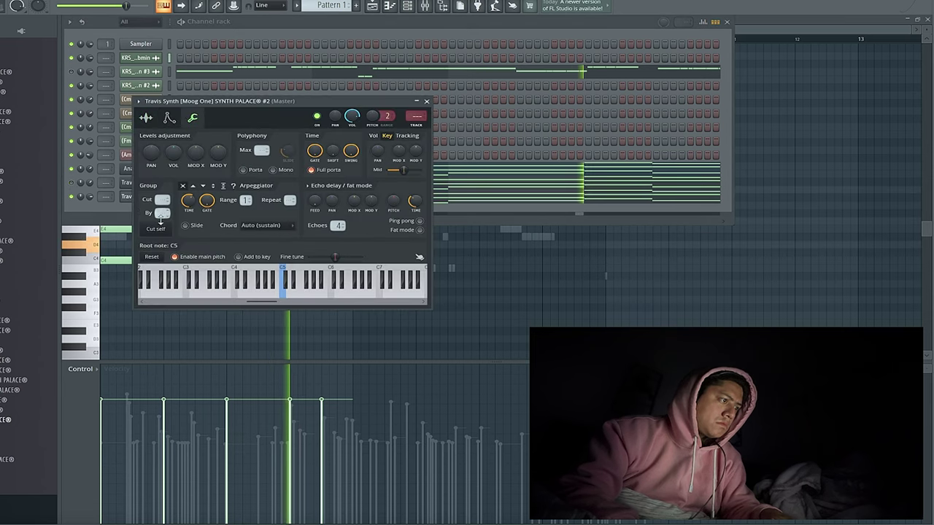
pyautogui.click(169, 120)
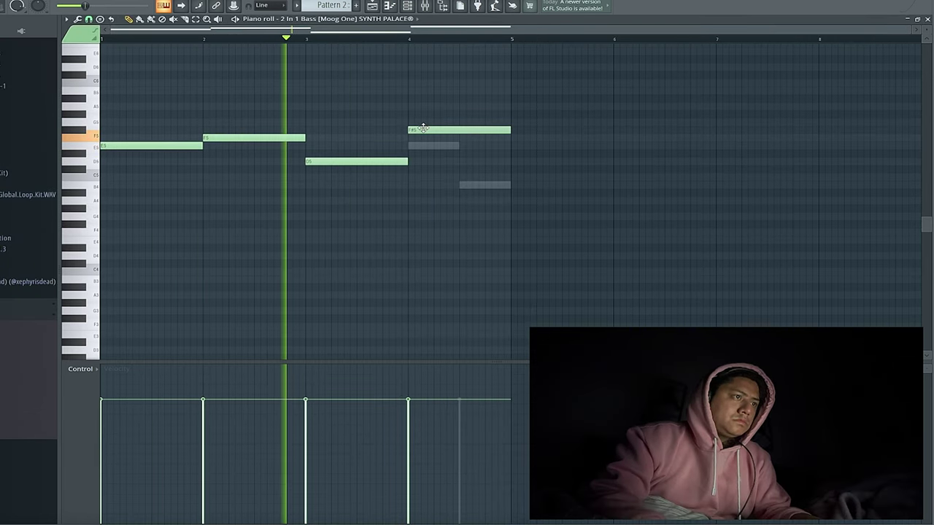
# Move the bass note in bar 4 to E5 and add a B4 note starting halfway through the bar
pyautogui.moveTo(417, 127); pyautogui.dragTo(417, 146)
pyautogui.click(462, 185)
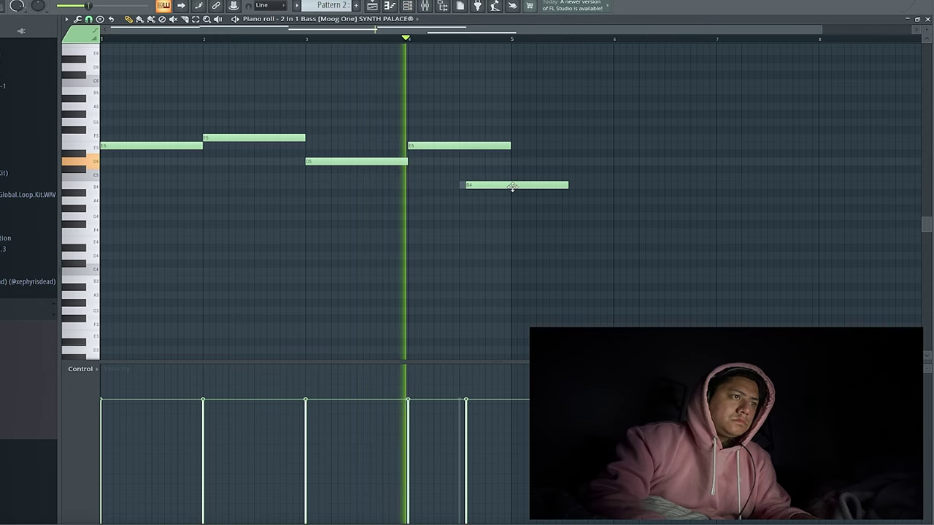
pyautogui.moveTo(462, 185); pyautogui.dragTo(455, 186)
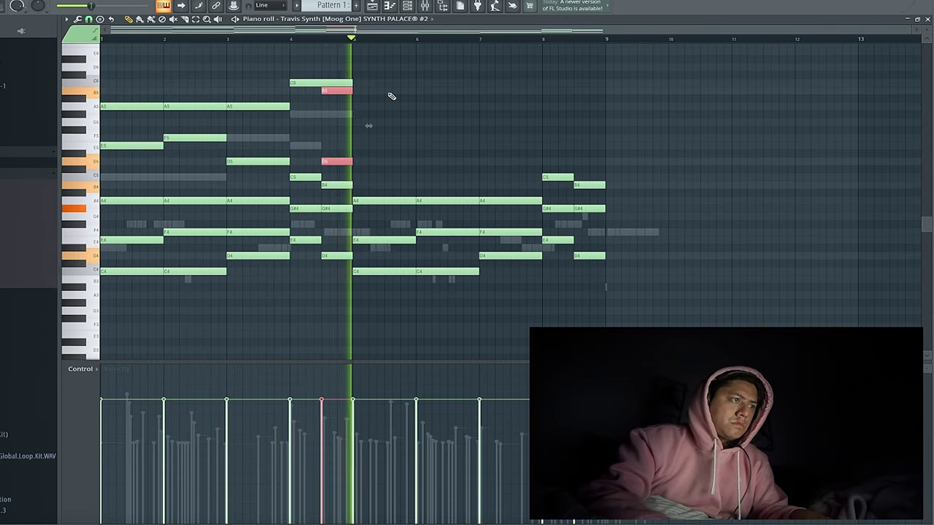
# Copy the upper chord notes of bars 1–4 in the second Travis Synth channel into bars 5–8
pyautogui.press('space')
pyautogui.moveTo(376, 65); pyautogui.dragTo(117, 165)
pyautogui.keyDown('shift'); pyautogui.moveTo(135, 108); pyautogui.dragTo(388, 107); pyautogui.keyUp('shift')
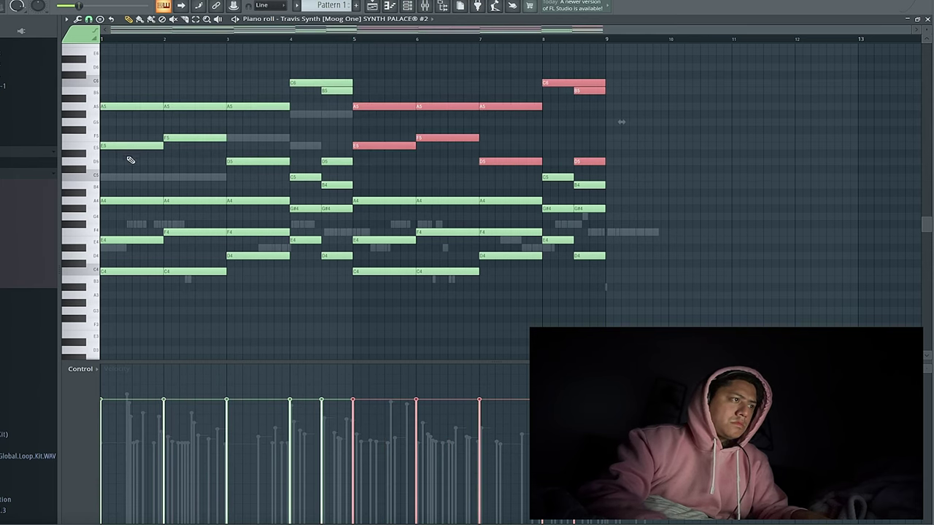
# Delete the upper A5, E5, F5 and D5 notes from bars 1–3, plus B5 and C6 from bar 4
pyautogui.rightClick(135, 146)
pyautogui.rightClick(150, 106)
pyautogui.rightClick(184, 107)
pyautogui.press('space')
pyautogui.rightClick(203, 138)
pyautogui.rightClick(239, 161)
pyautogui.rightClick(246, 107)
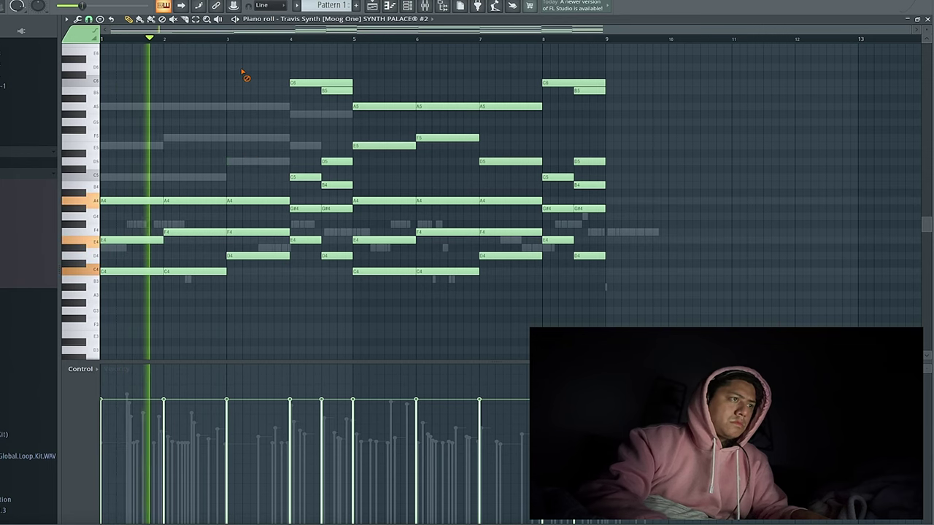
pyautogui.rightClick(328, 91)
pyautogui.rightClick(325, 82)
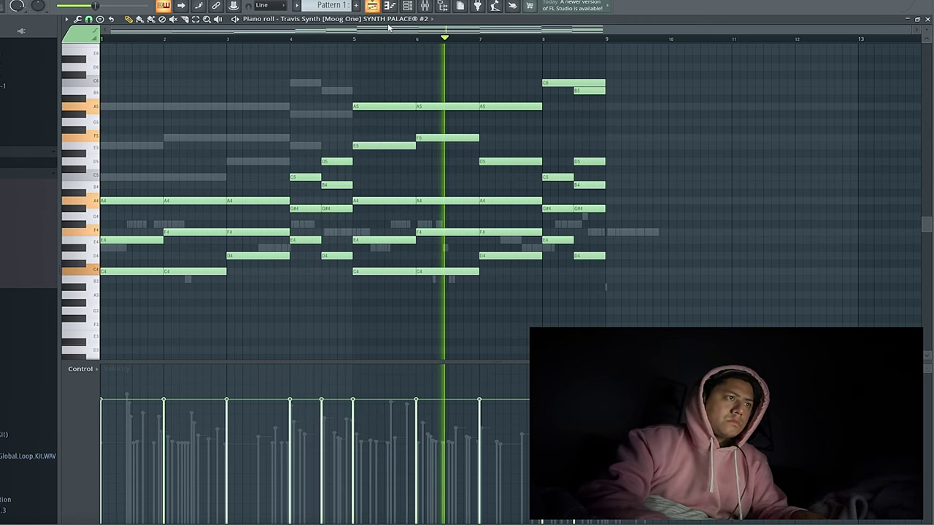
pyautogui.press('space')
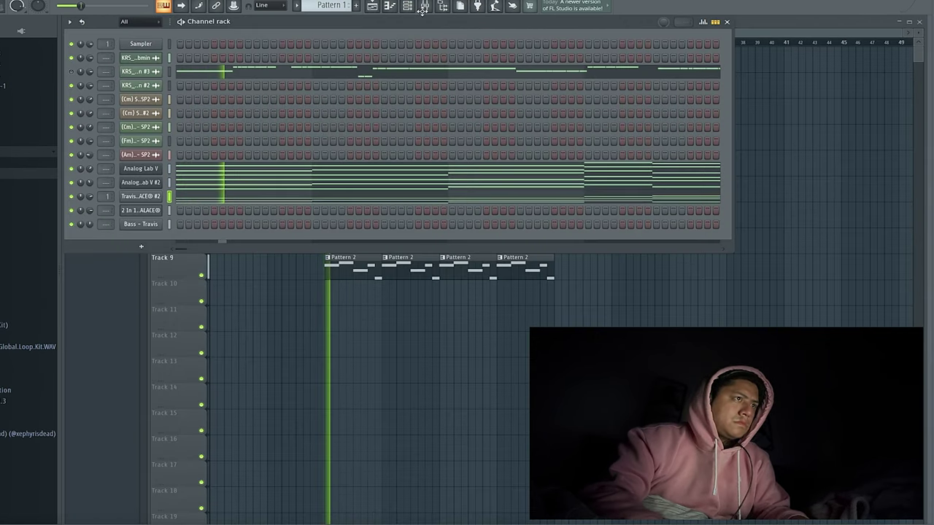
# Open up the high cut in Fruity parametric EQ 2 on the Travis Synth mixer insert by moving it to the highest frequencies
pyautogui.click(424, 8)
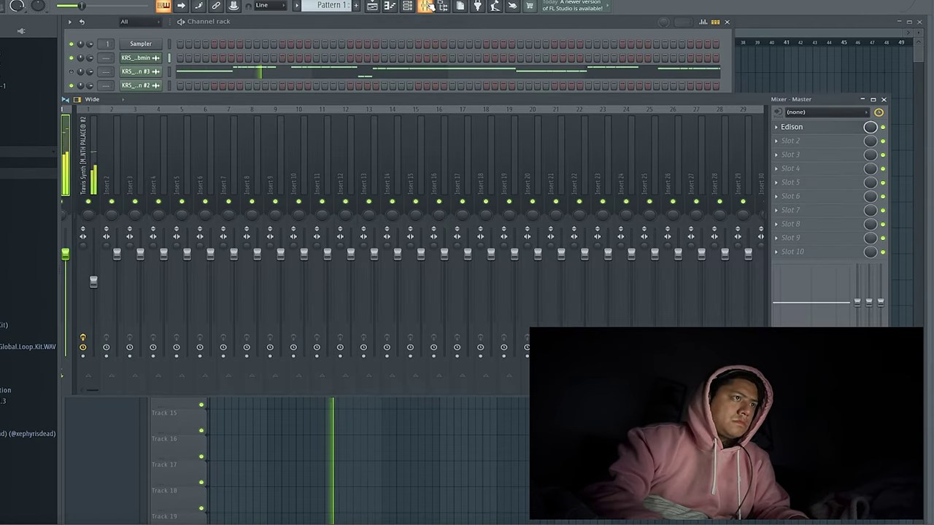
pyautogui.click(92, 186)
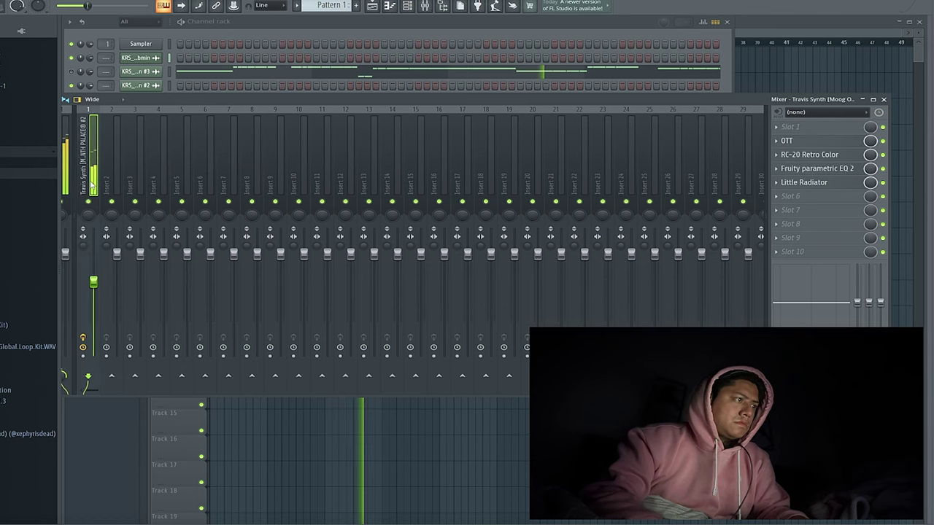
pyautogui.click(818, 168)
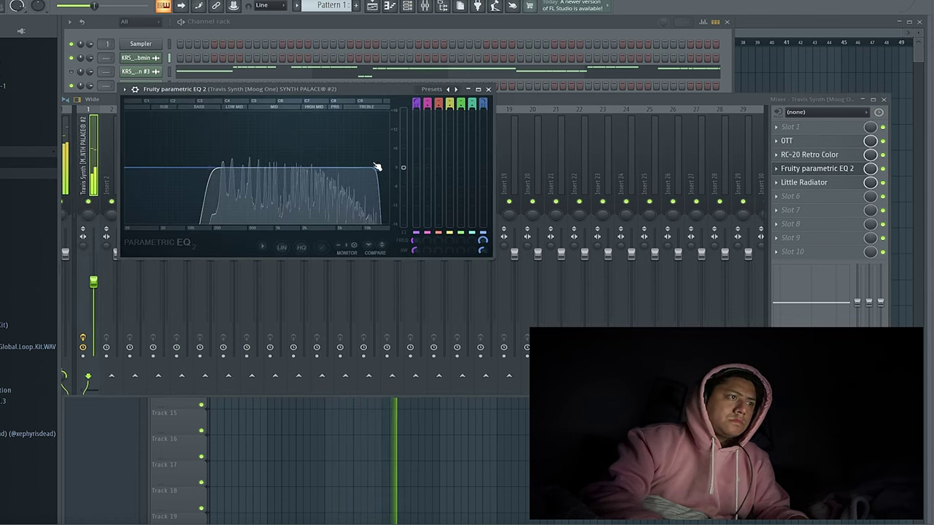
pyautogui.moveTo(377, 166); pyautogui.dragTo(392, 170)
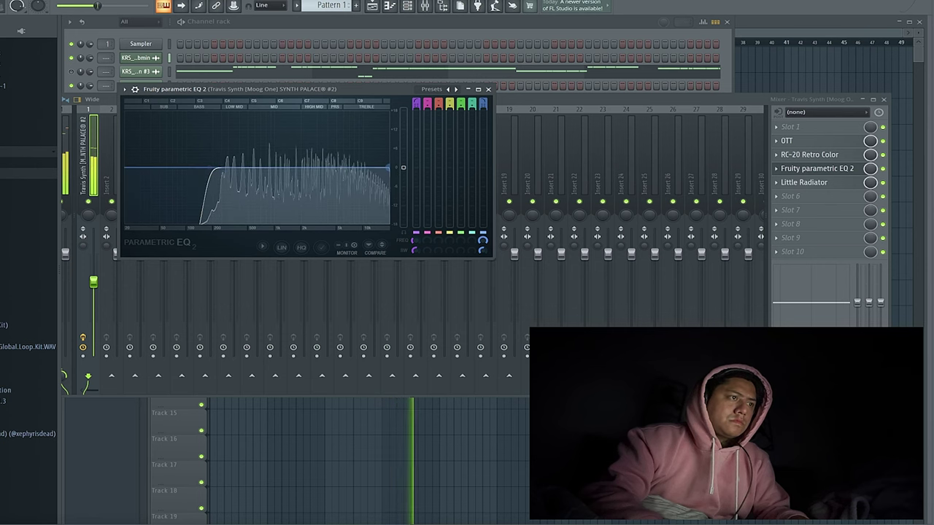
pyautogui.click(488, 89)
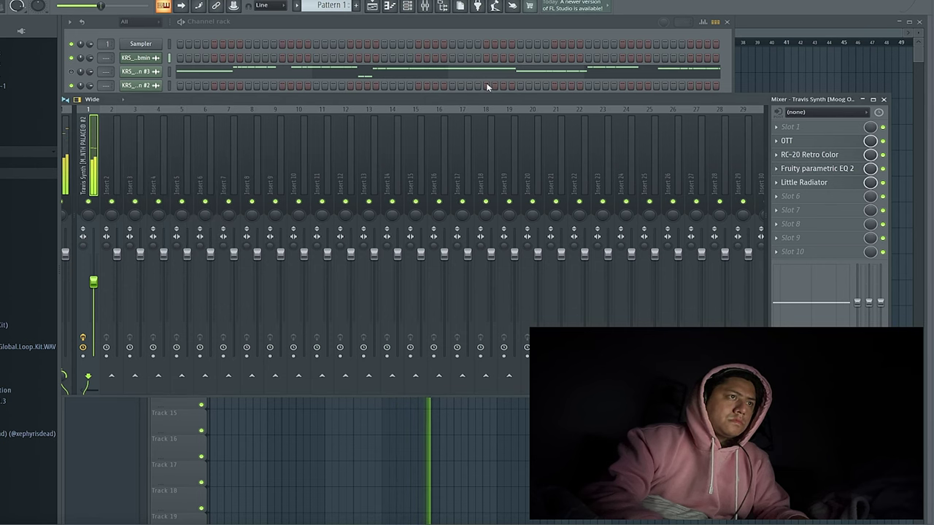
pyautogui.click(740, 18)
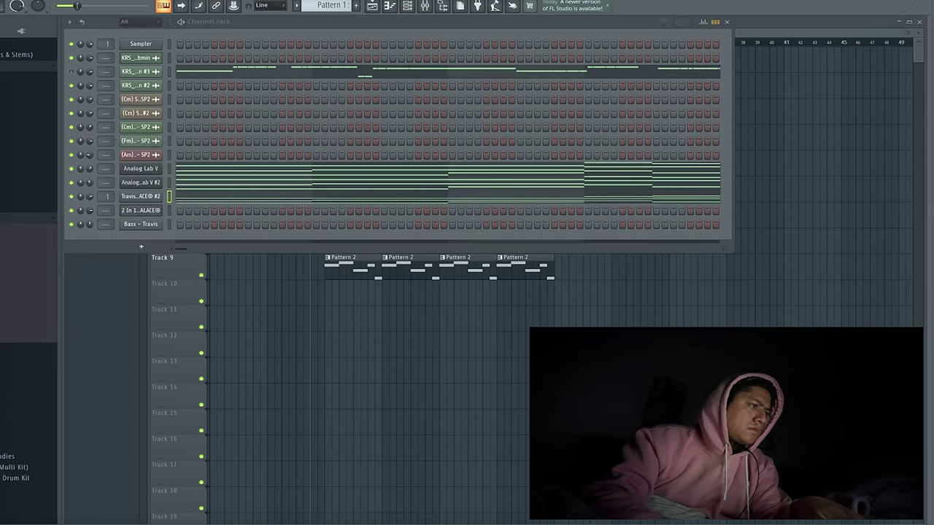
# Transpose all of the _Wave Synth channel's chord notes up two octaves, so the lowest notes sit at C6
pyautogui.press('space')
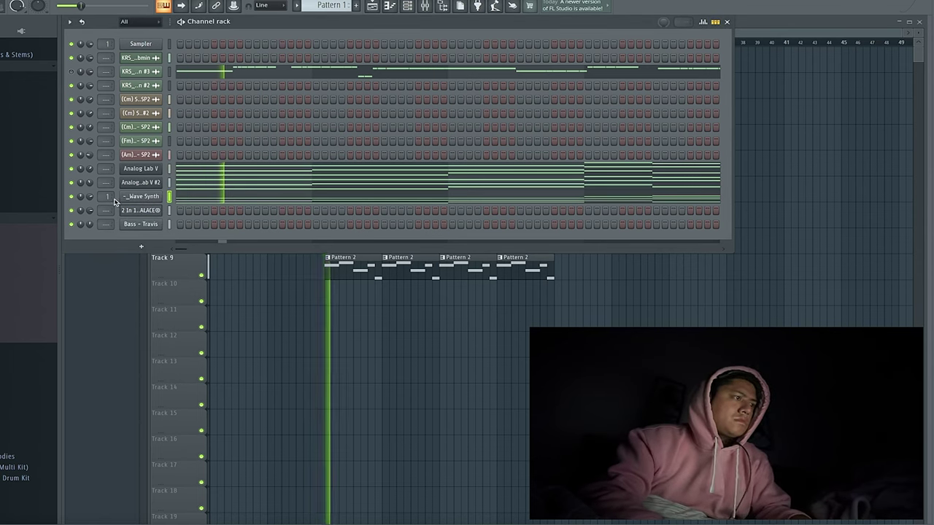
pyautogui.click(188, 201)
pyautogui.hotkey('ctrl', 'Up')
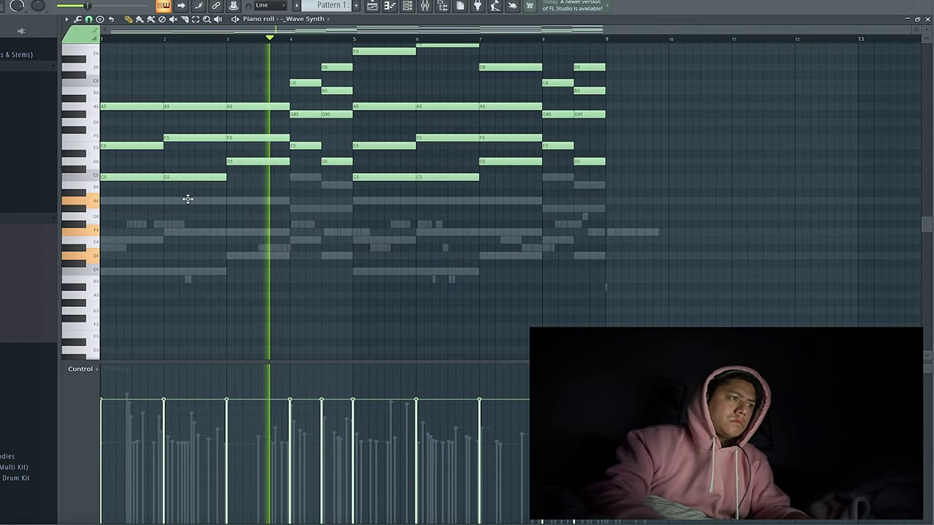
pyautogui.press('space')
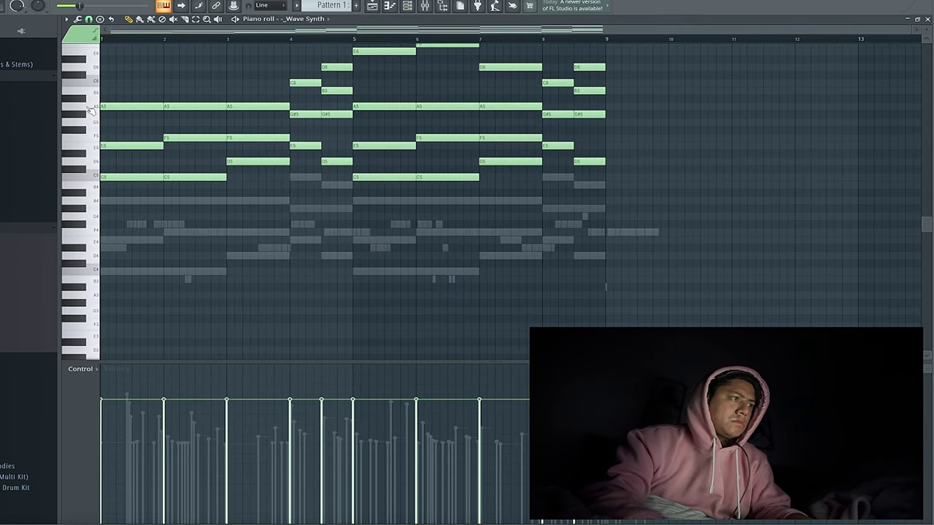
pyautogui.hotkey('ctrl', 'Up')
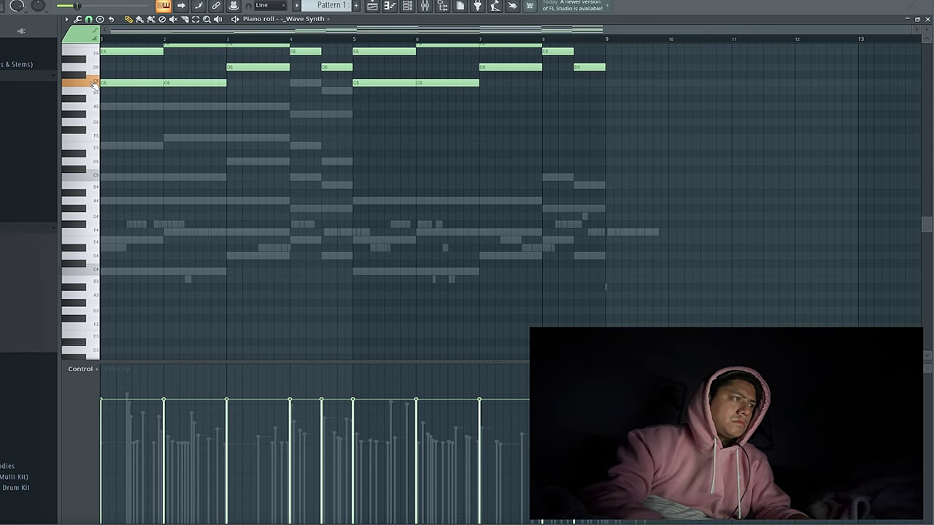
pyautogui.scroll(4, 93, 86)
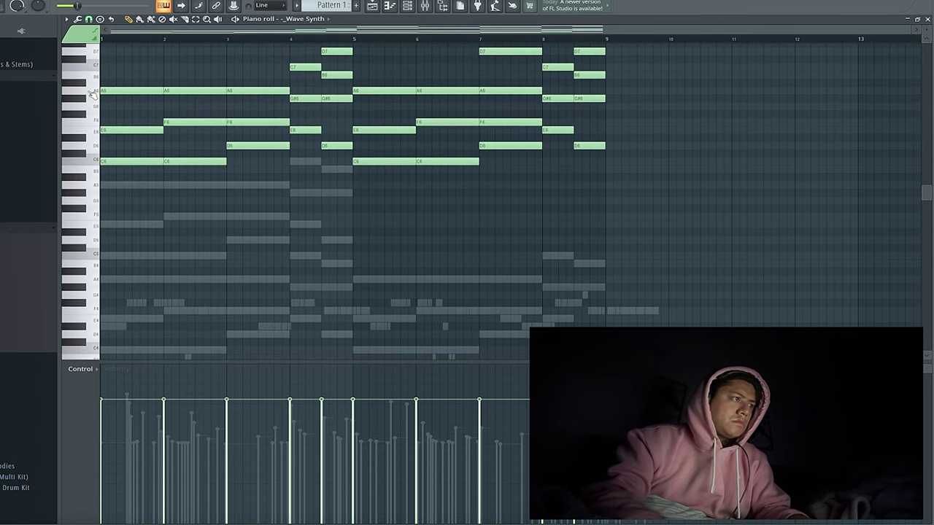
pyautogui.press('space')
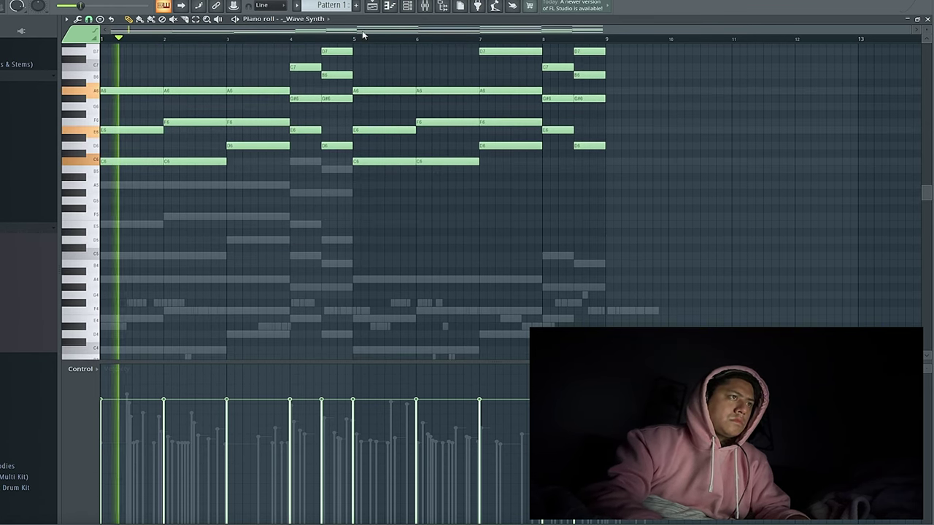
# Review the Travis Synth insert's Decapitator and Fruity parametric EQ 2, checking the EQ curve during playback
pyautogui.click(408, 7)
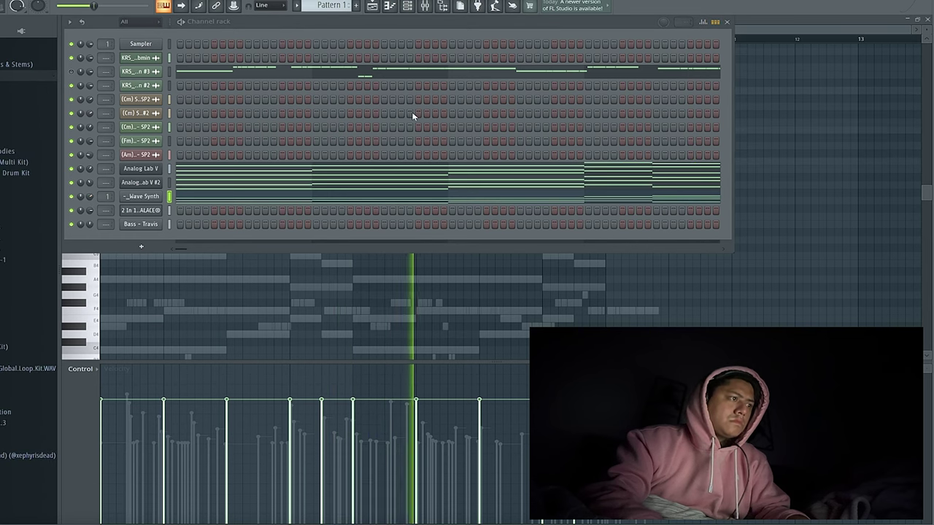
pyautogui.click(426, 7)
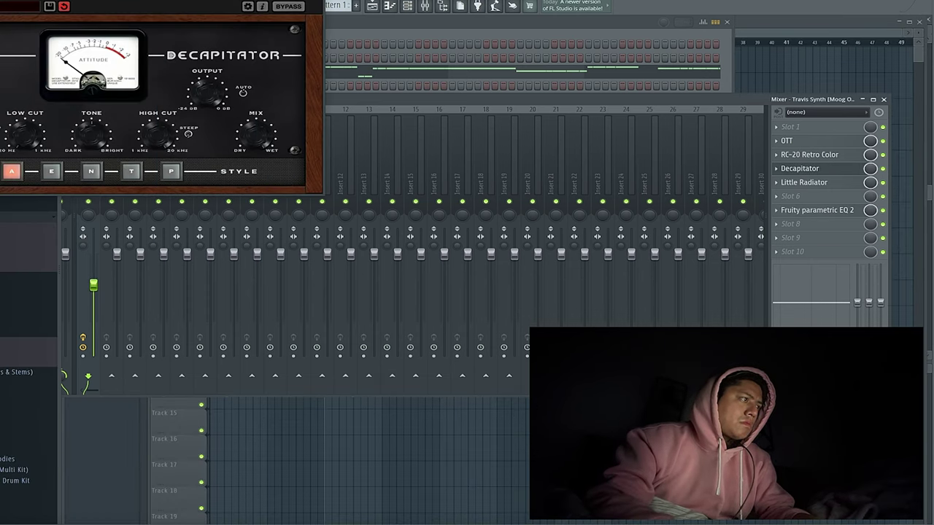
pyautogui.click(315, 1)
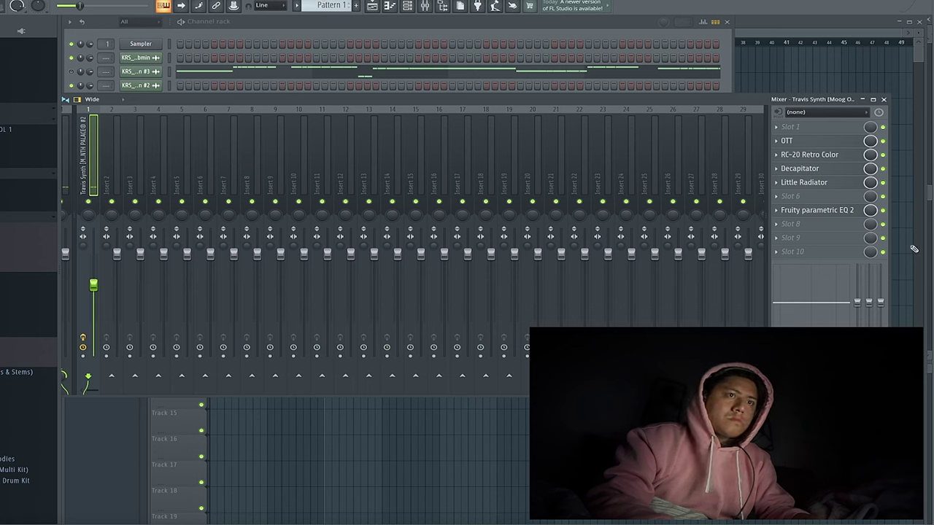
pyautogui.click(830, 212)
pyautogui.press('space')
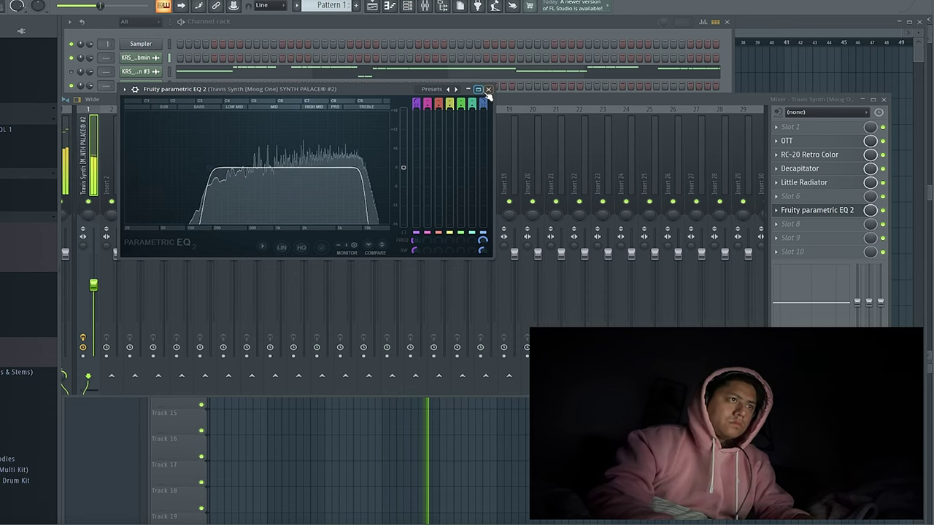
pyautogui.click(489, 89)
pyautogui.click(799, 30)
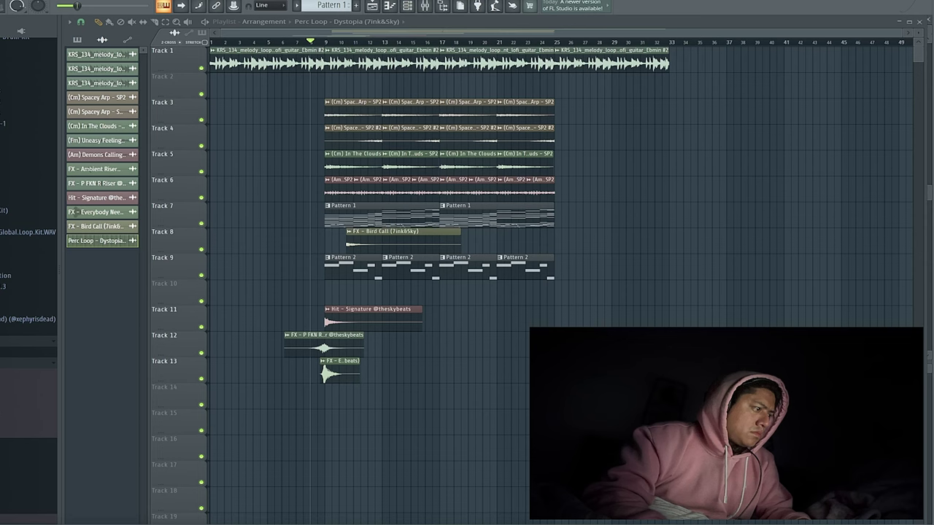
# Place the DL - Low Drums (101bpm) loop on track 14 at bar 17 and play it with the arrangement
pyautogui.moveTo(442, 398); pyautogui.dragTo(438, 389)
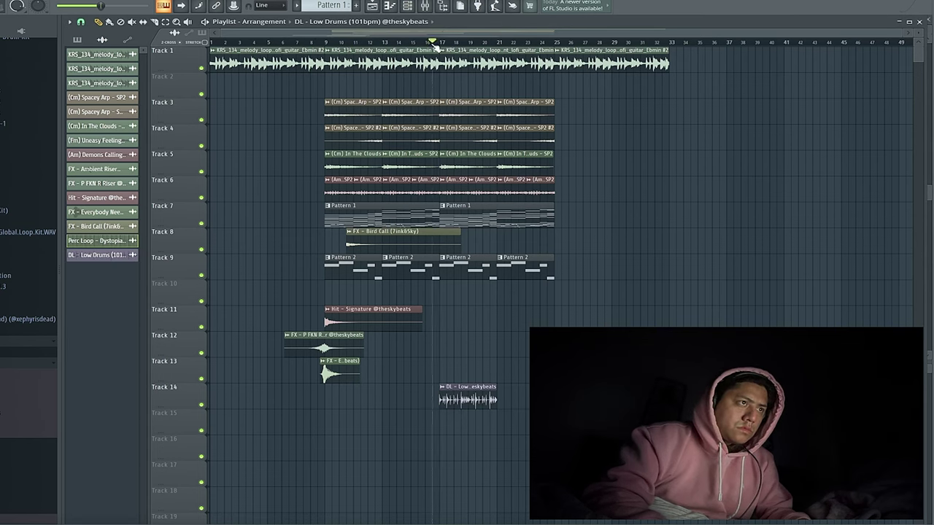
pyautogui.press('space')
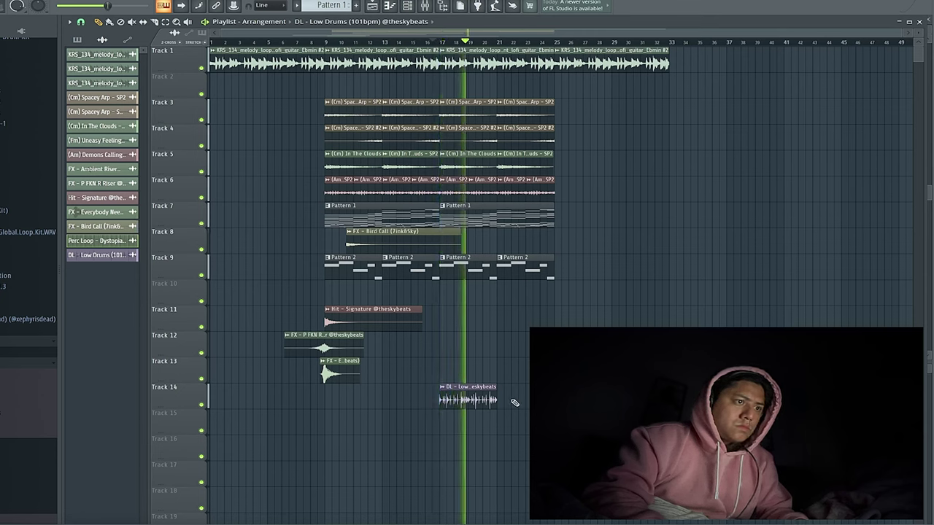
# Try stretching the Low Drums clip to eight bars, ending at bar 25, and check its sample settings
pyautogui.moveTo(497, 394); pyautogui.dragTo(555, 394)
pyautogui.press('space')
pyautogui.press('space')
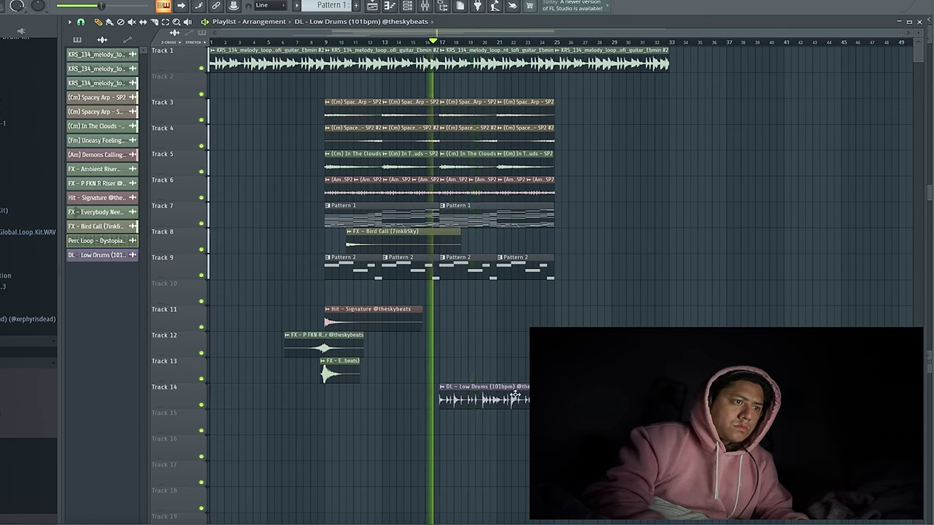
pyautogui.doubleClick(516, 395)
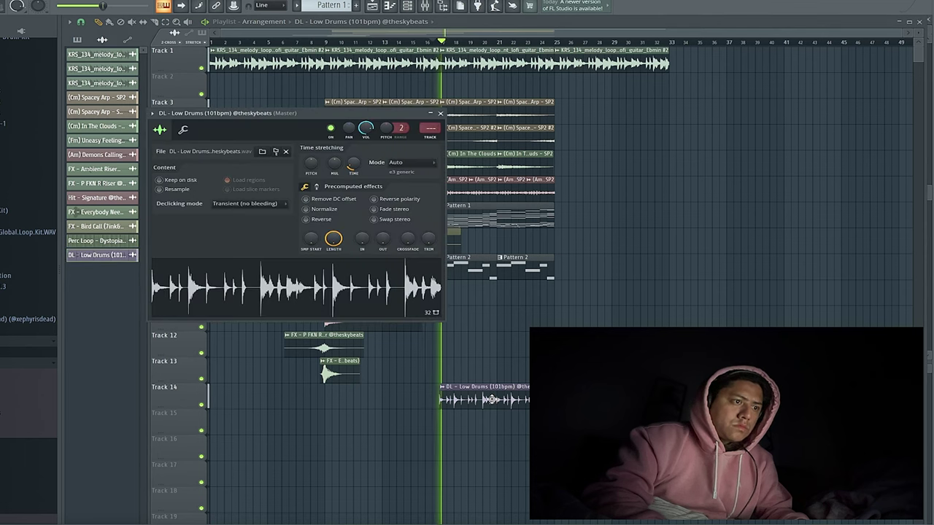
pyautogui.click(317, 187)
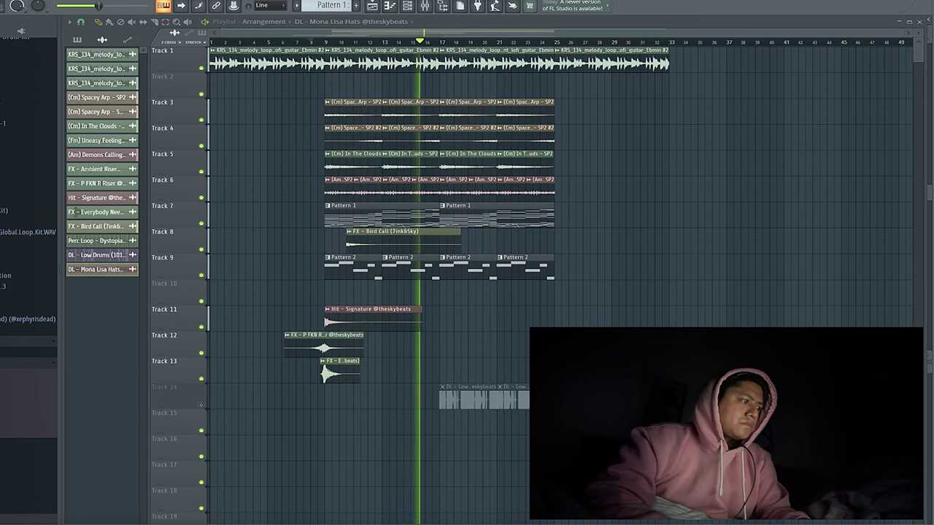
# Play the arrangement from before bar 9 and place the DL - Intersection Hats loop on track 15 at bar 9
pyautogui.press('space')
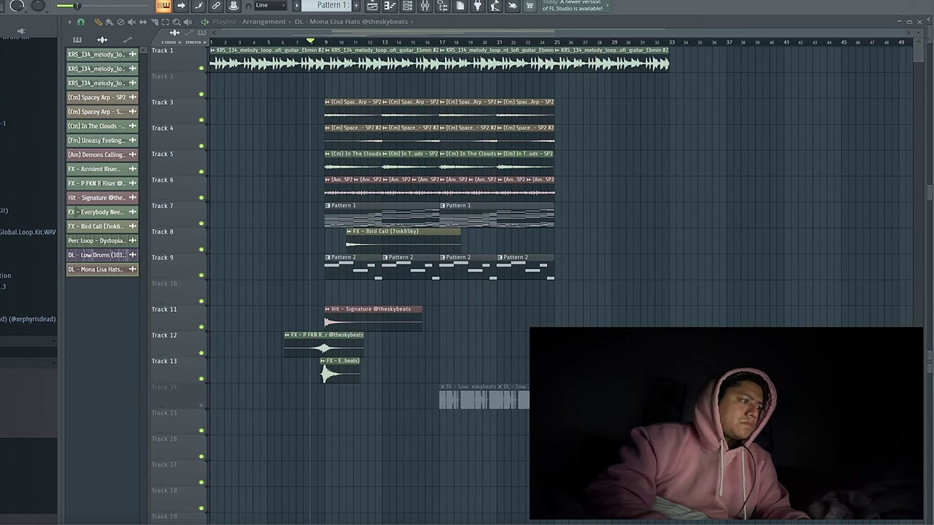
pyautogui.press('space')
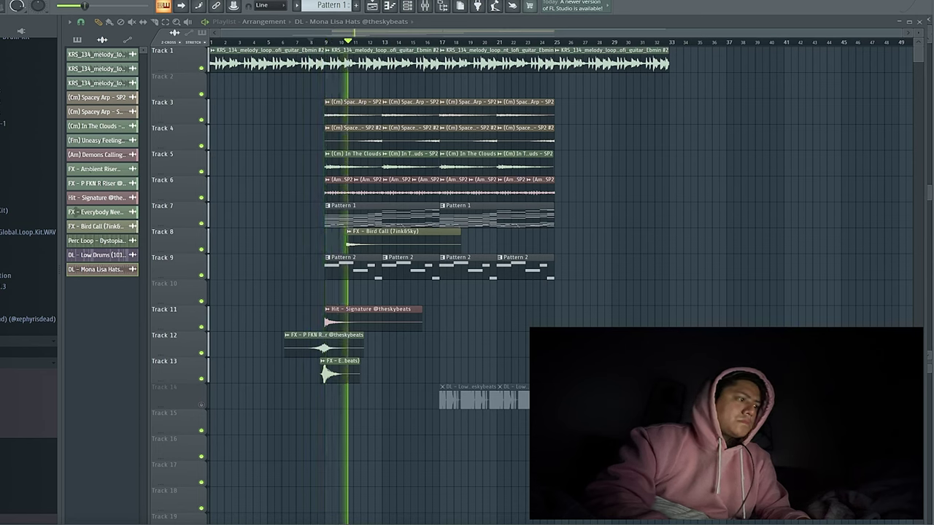
pyautogui.press('space')
pyautogui.moveTo(325, 428); pyautogui.dragTo(325, 427)
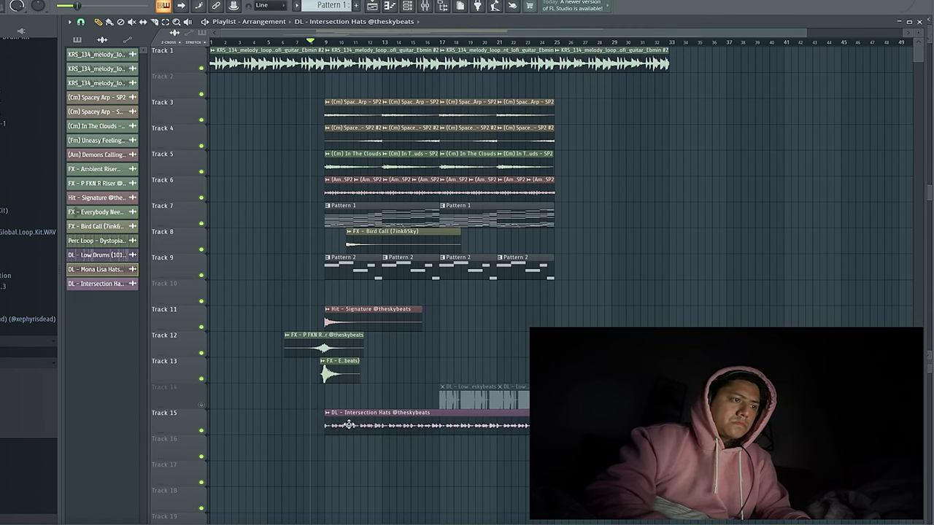
# Try removing the muted Low Drums clip at bar 17 on track 14 during playback, and undo the deletion
pyautogui.press('space')
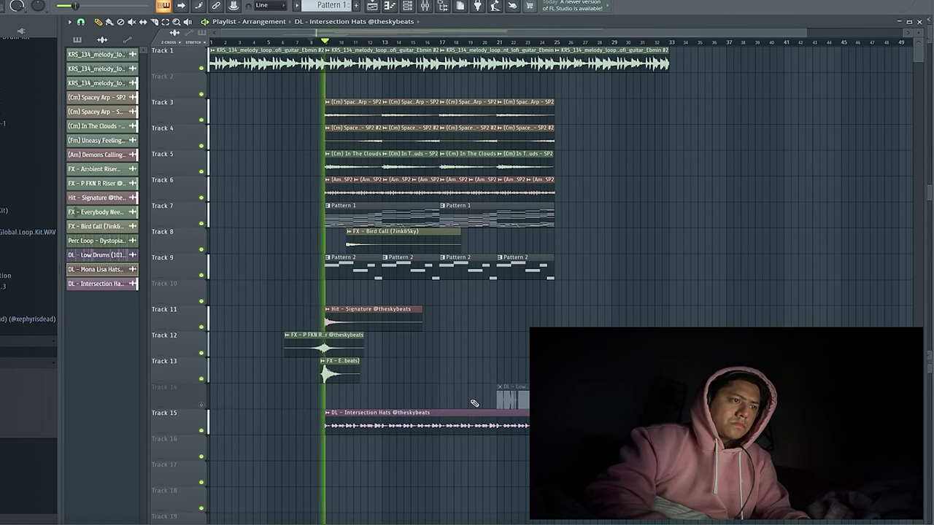
pyautogui.rightClick(474, 401)
pyautogui.hotkey('ctrl', 'z')
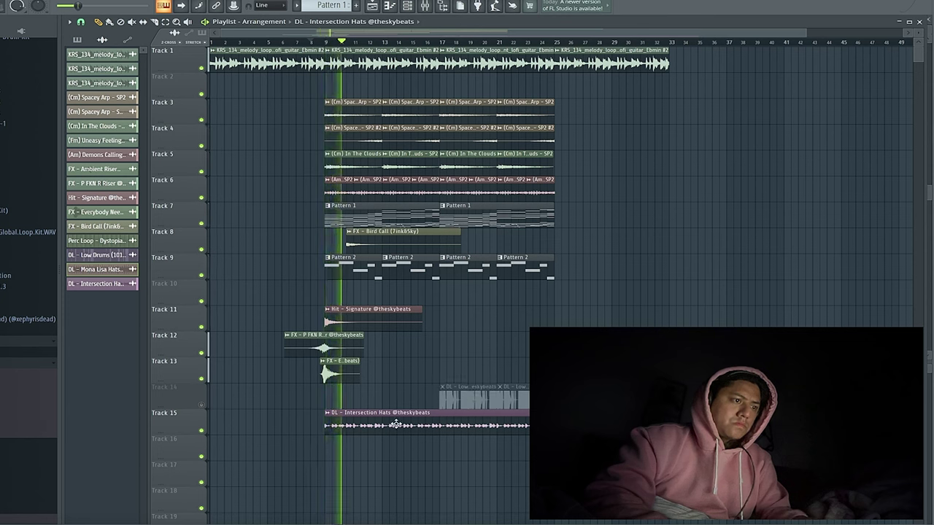
# Raise the Boost and EQ precomputed effects of the DL - Intersection Hats sample and close its settings
pyautogui.doubleClick(396, 424)
pyautogui.click(234, 114)
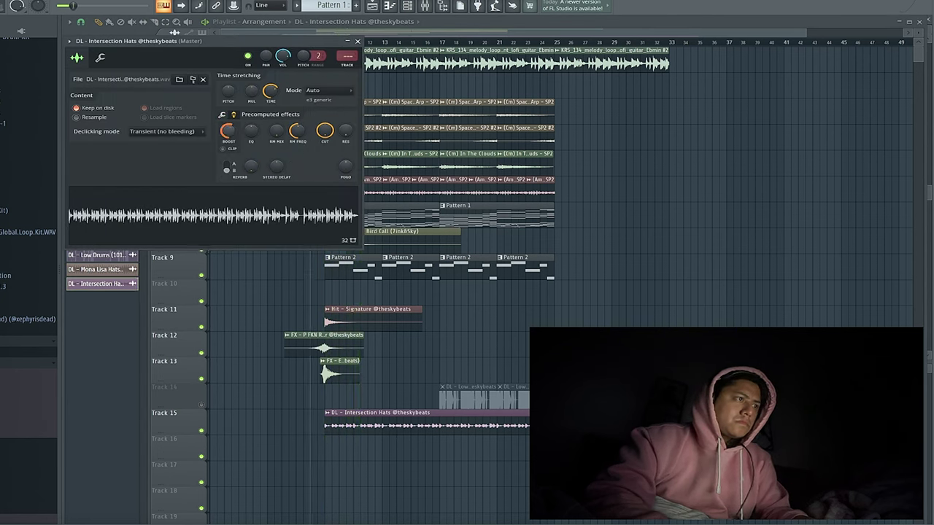
pyautogui.moveTo(228, 131); pyautogui.dragTo(228, 117)
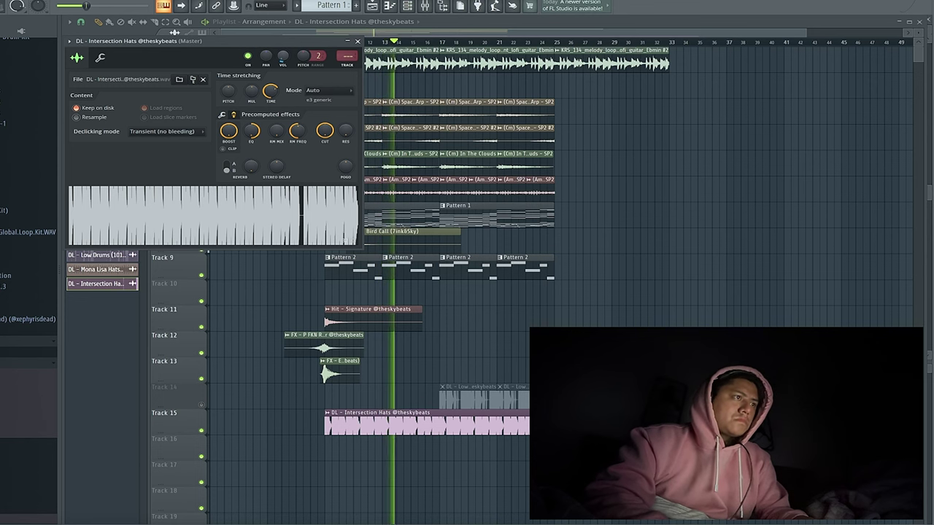
pyautogui.click(358, 41)
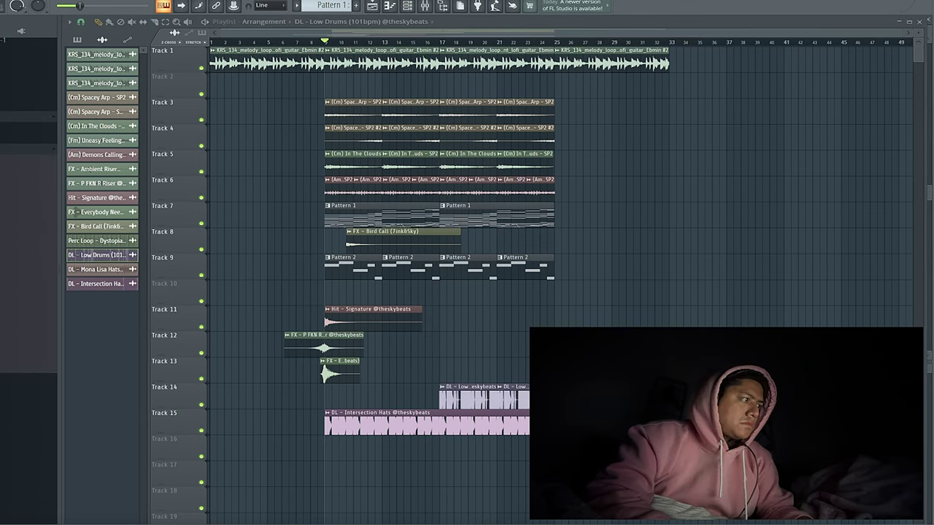
# Play the arrangement from bar 9, place the kanye FX_44-01 sample on track 12 at bar 17 and audition it
pyautogui.press('space')
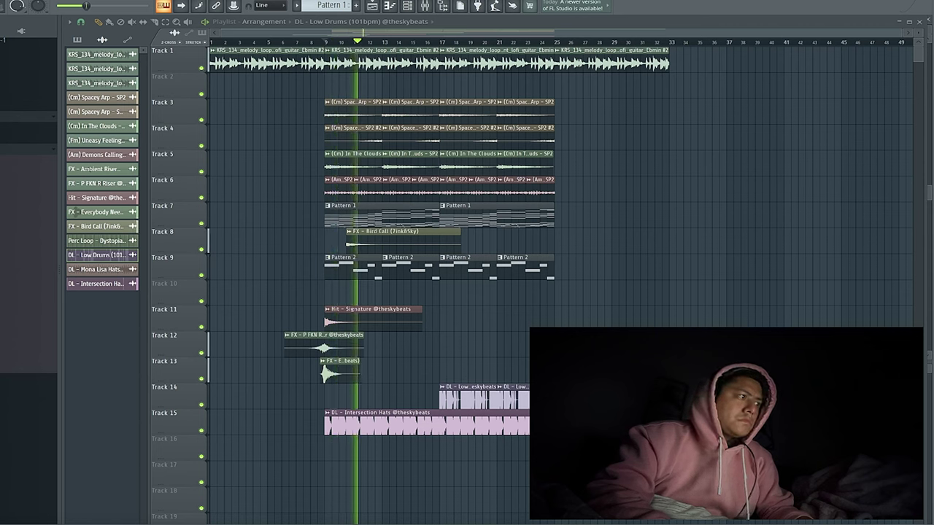
pyautogui.press('space')
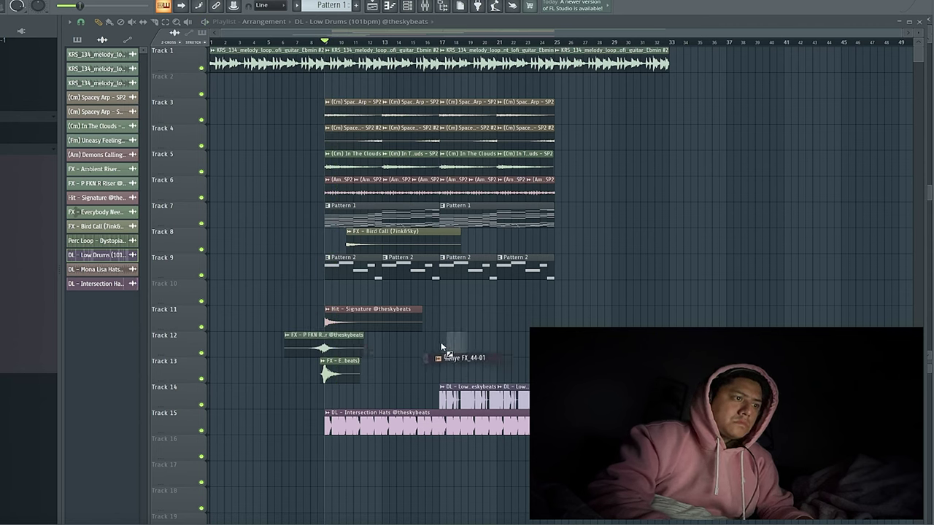
pyautogui.moveTo(441, 346); pyautogui.dragTo(439, 341)
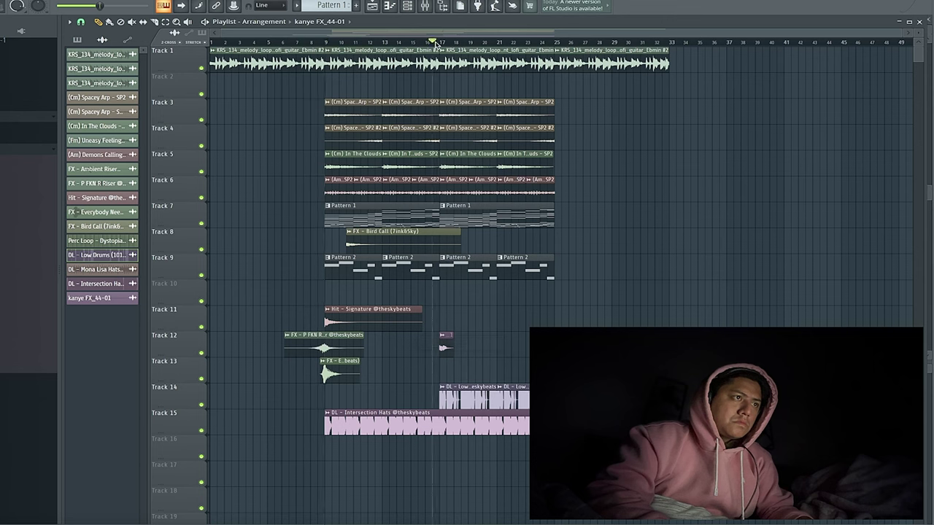
pyautogui.press('space')
pyautogui.click(444, 338)
pyautogui.click(446, 340)
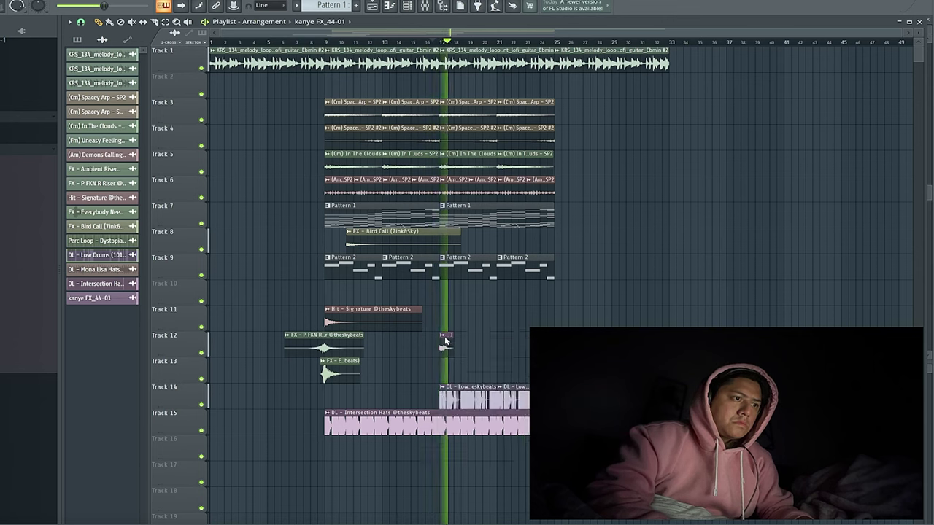
# Check the kanye FX_44-01 sample settings, repeat the clip every two bars on track 12 from bar 17 and play it
pyautogui.doubleClick(444, 346)
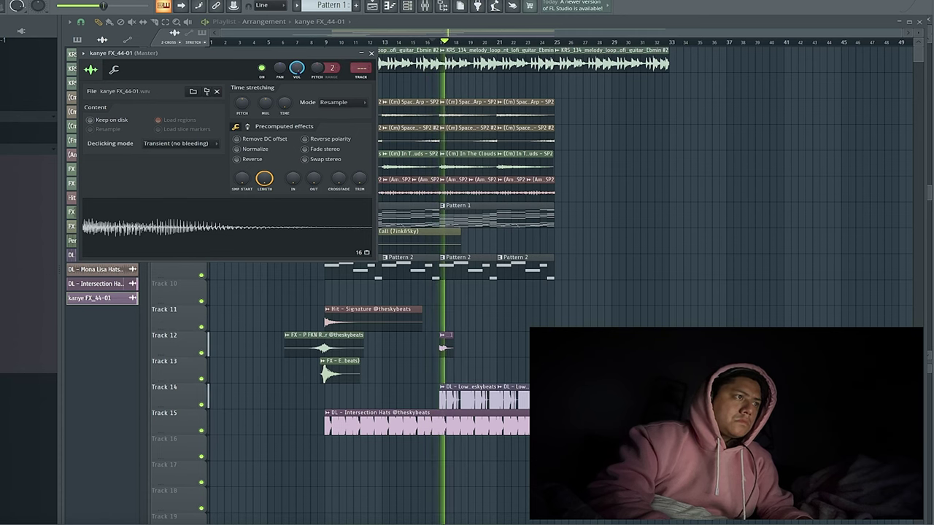
pyautogui.press('space')
pyautogui.press('space')
pyautogui.click(372, 53)
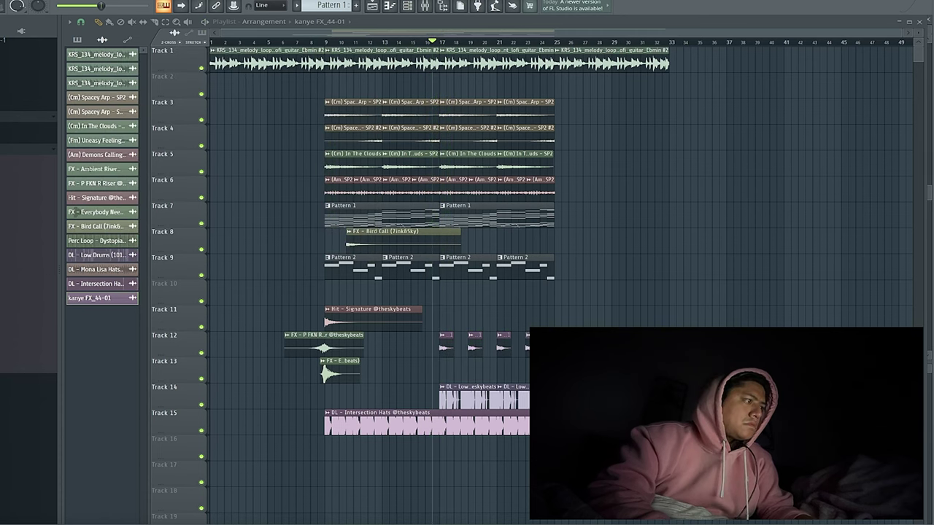
pyautogui.press('space')
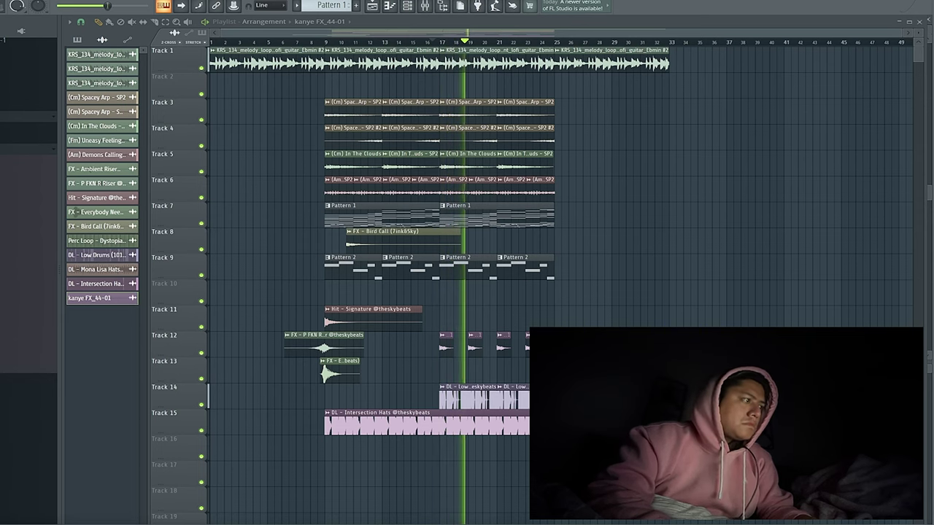
pyautogui.press('space')
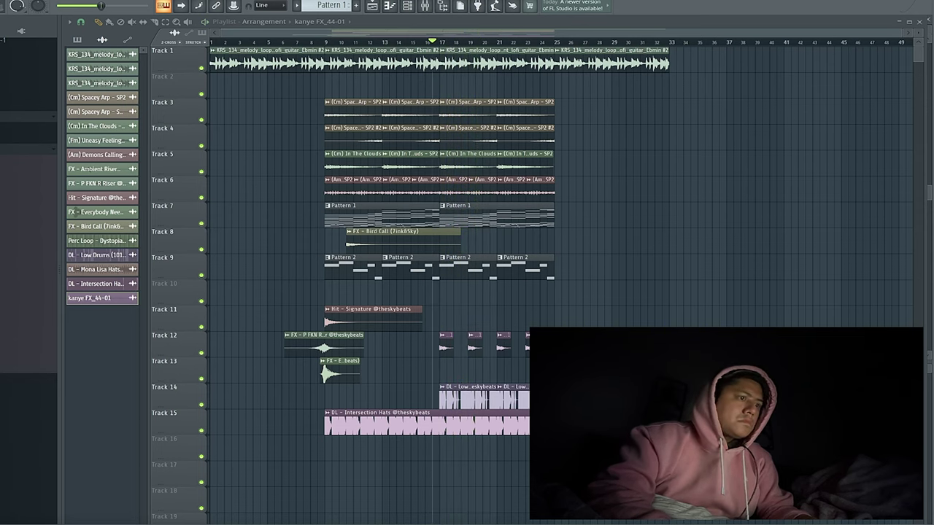
# Place the kanye FX_46-02 sample on track 13 halfway through bar 17 and play it with the arrangement
pyautogui.moveTo(447, 370); pyautogui.dragTo(446, 370)
pyautogui.scroll(5, 446, 371)
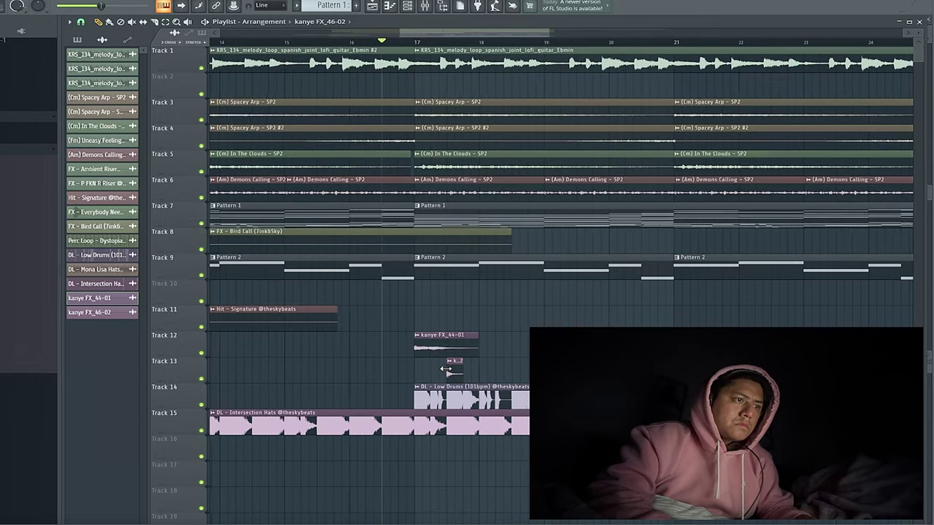
pyautogui.press('space')
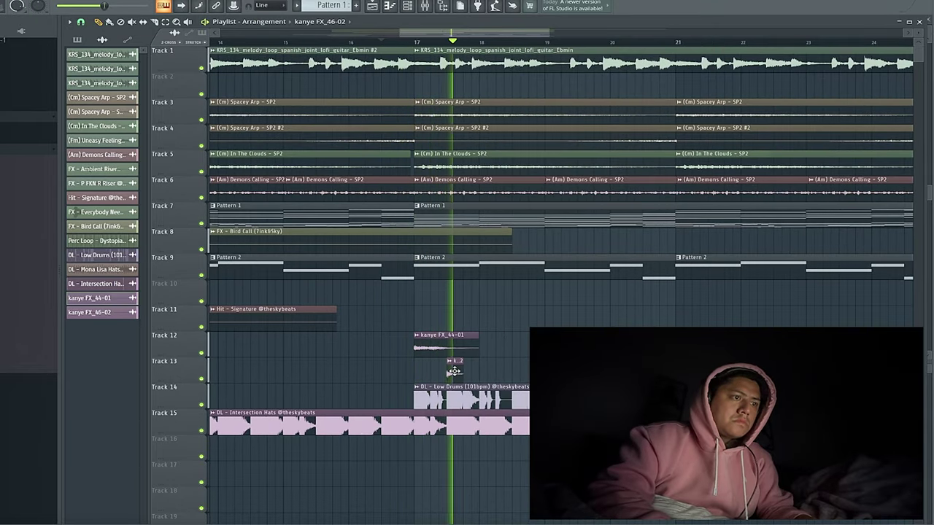
pyautogui.press('space')
# Set the kanye FX_46-02 sample's time-stretching mode to Auto and play it with the arrangement
pyautogui.doubleClick(454, 369)
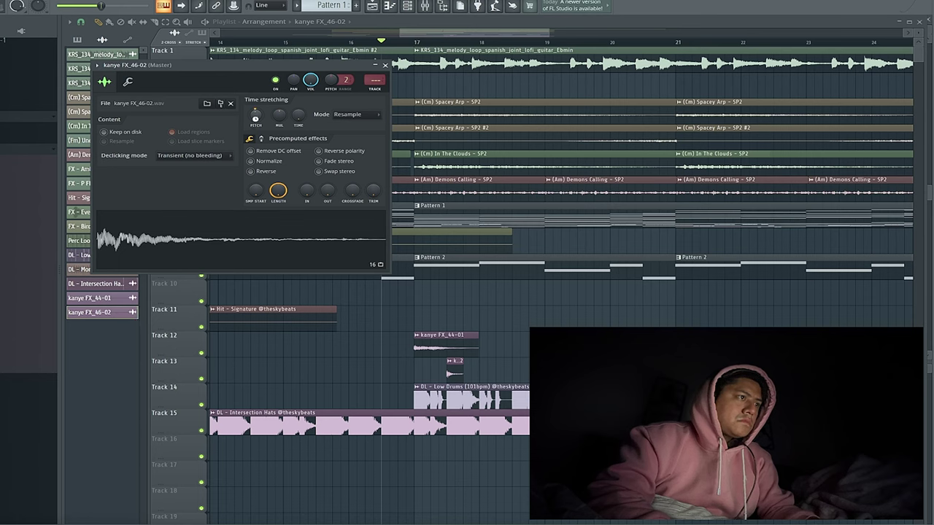
pyautogui.press('space')
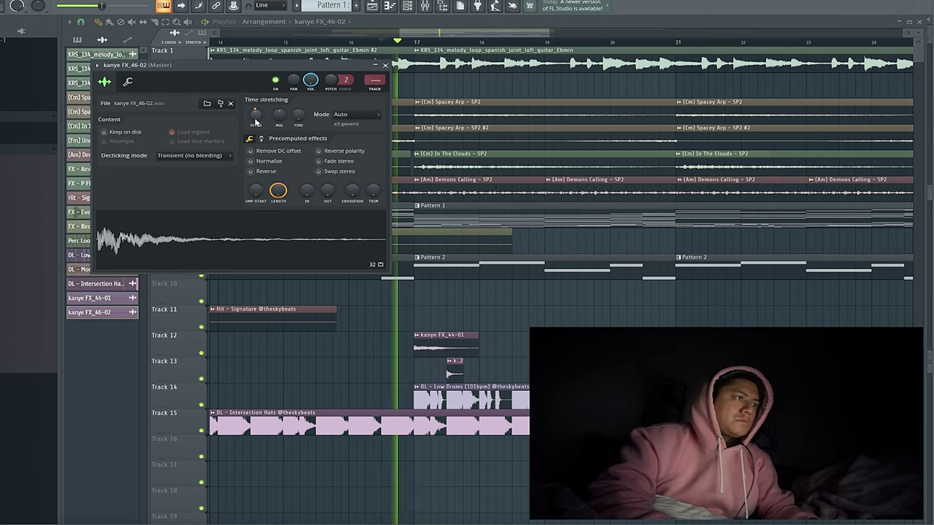
pyautogui.click(385, 66)
pyautogui.press('space')
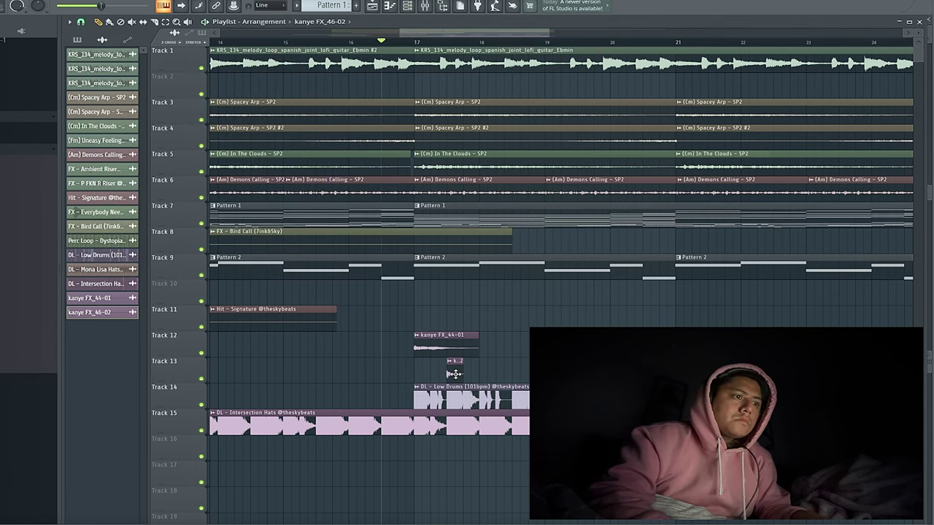
pyautogui.press('space')
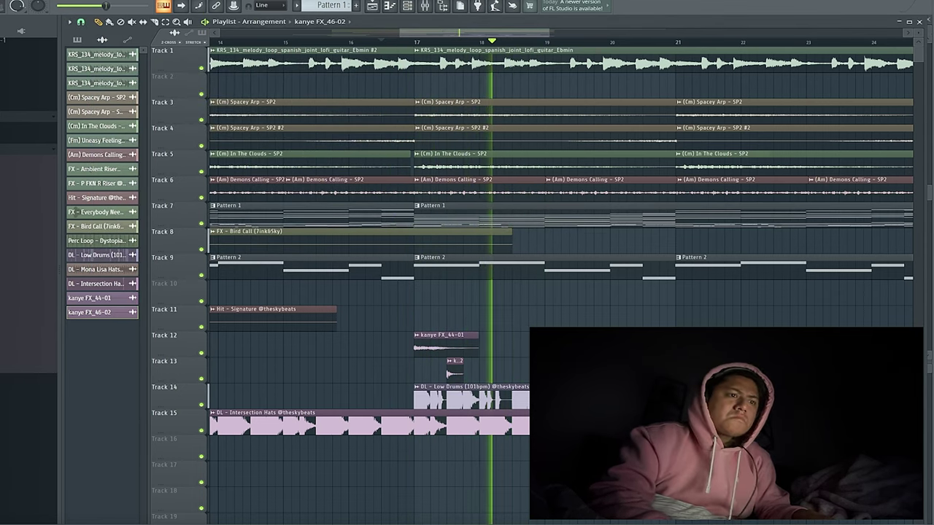
# Route kanye FX_46-02 to mixer insert 9 and load ValhallaVintageVerb in effect slot 8
pyautogui.scroll(-5, 561, 284)
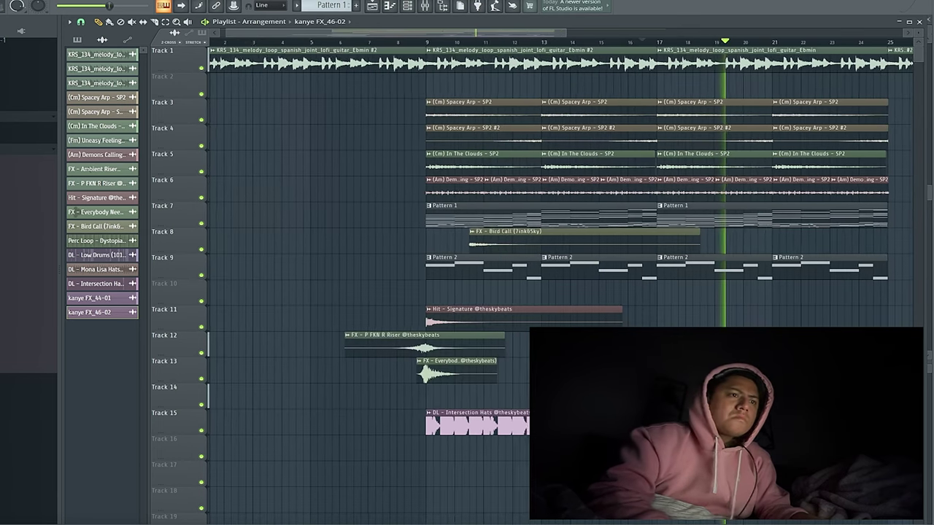
pyautogui.scroll(-3, 561, 285)
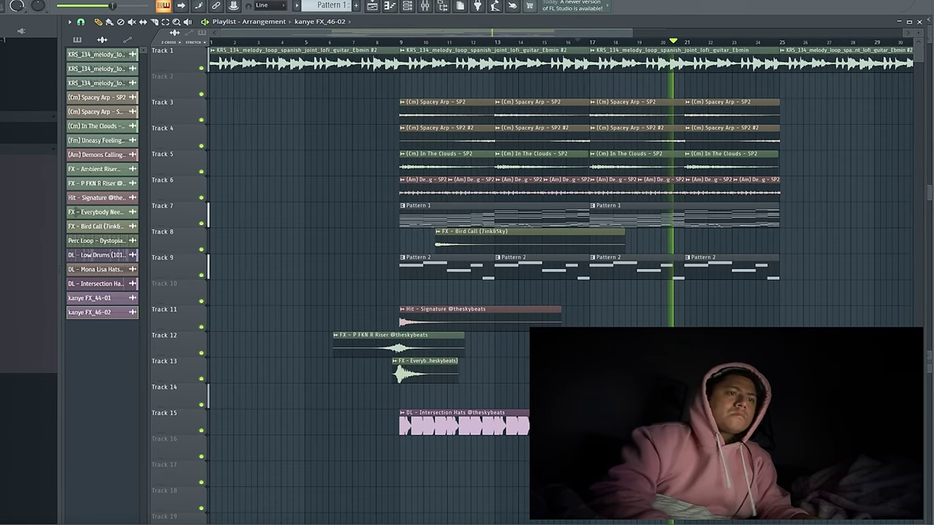
pyautogui.click(425, 6)
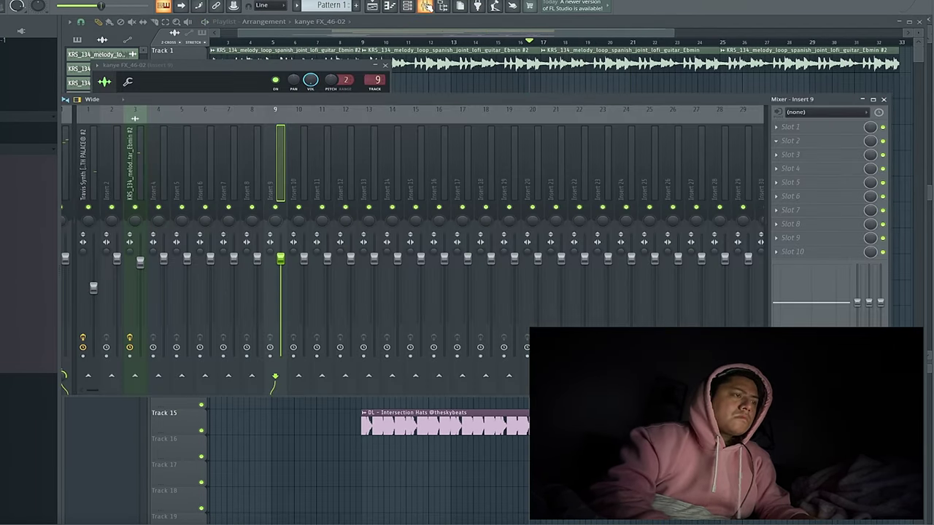
pyautogui.click(791, 221)
pyautogui.click(642, 1)
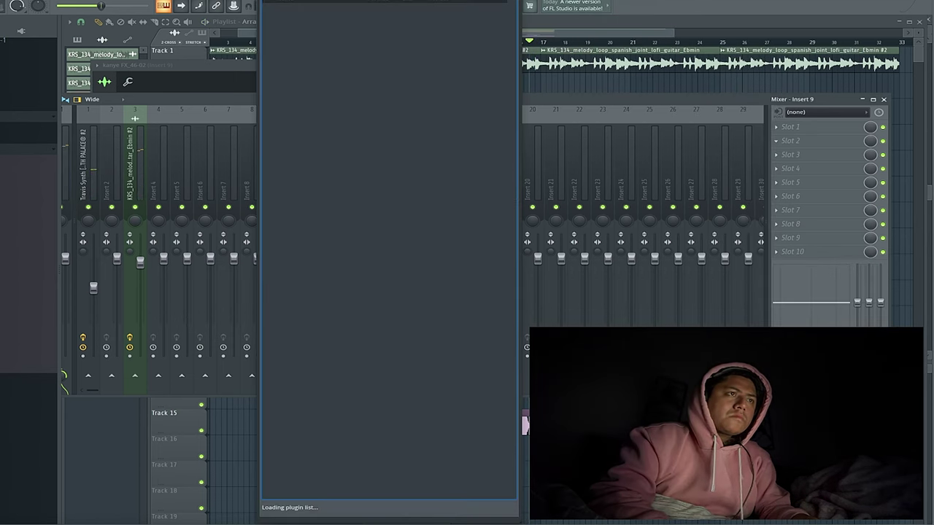
pyautogui.write('va')
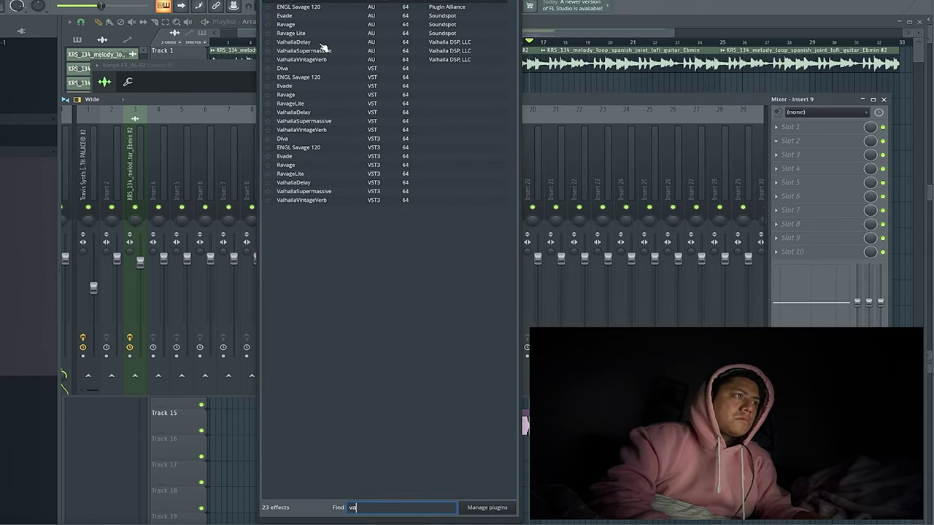
pyautogui.doubleClick(321, 201)
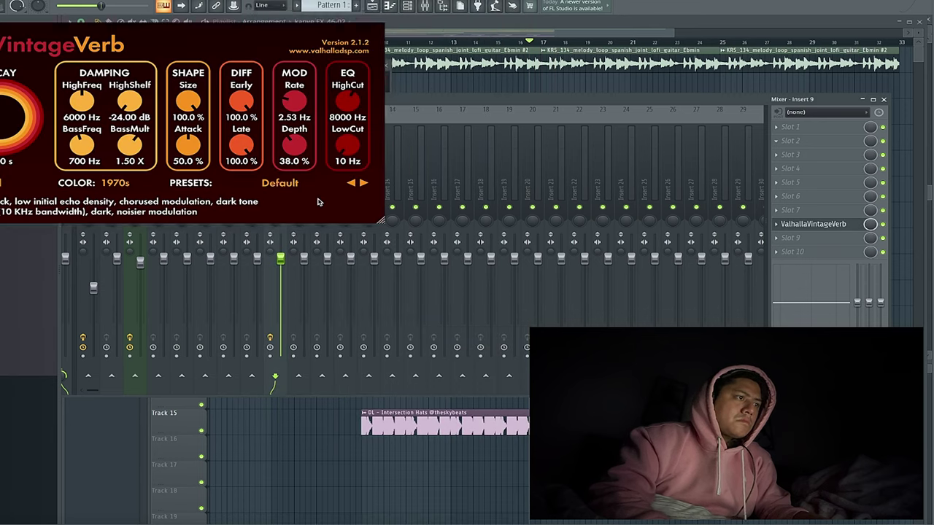
# Set the ValhallaVintageVerb color mode to NOW, listen to the reverb and close the plugin
pyautogui.click(111, 183)
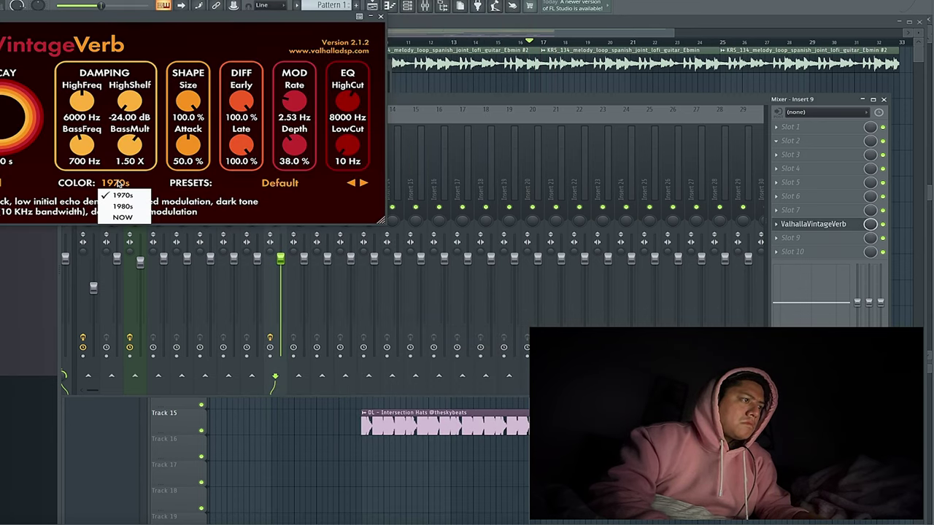
pyautogui.click(116, 184)
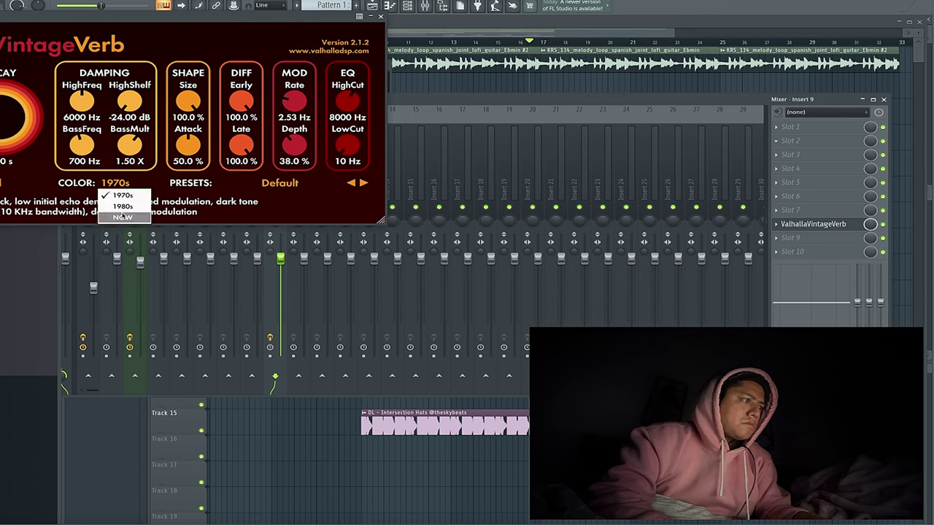
pyautogui.click(122, 216)
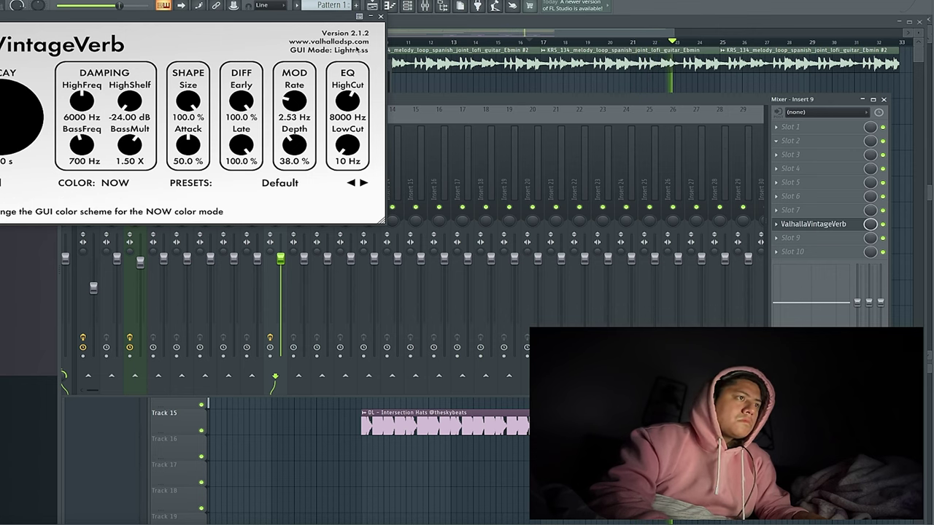
pyautogui.click(381, 16)
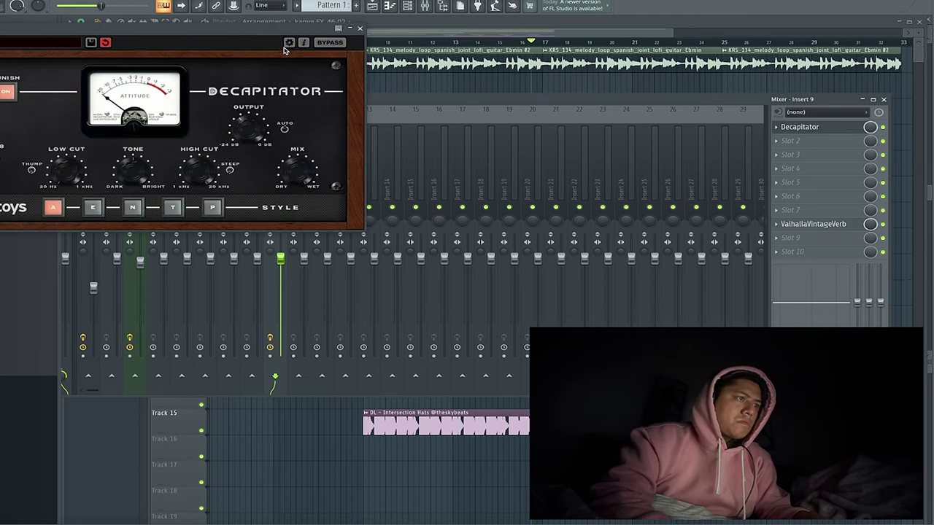
# Add Fruity parametric EQ 2 to slot 4 of insert 9 with the 20Hz + 18kHz cut preset and lower its high cut to about 5 kHz
pyautogui.click(359, 29)
pyautogui.click(775, 170)
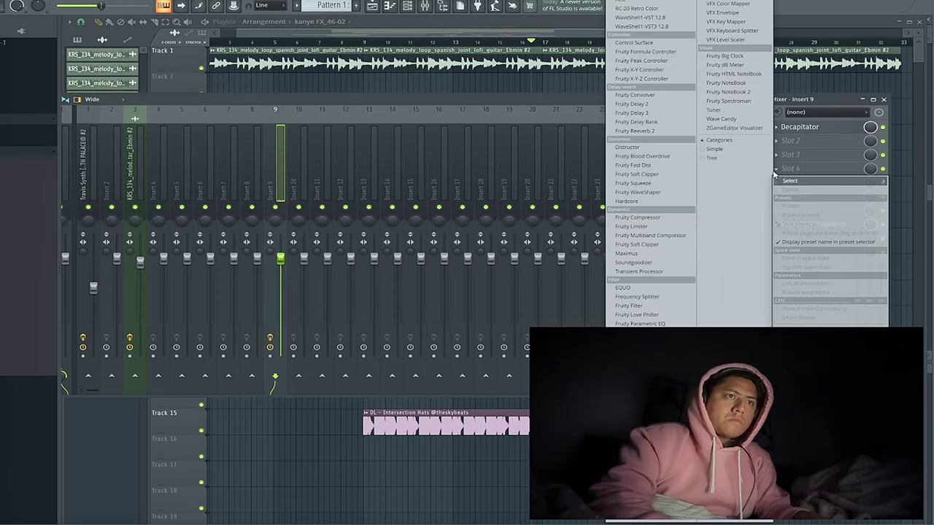
pyautogui.click(640, 324)
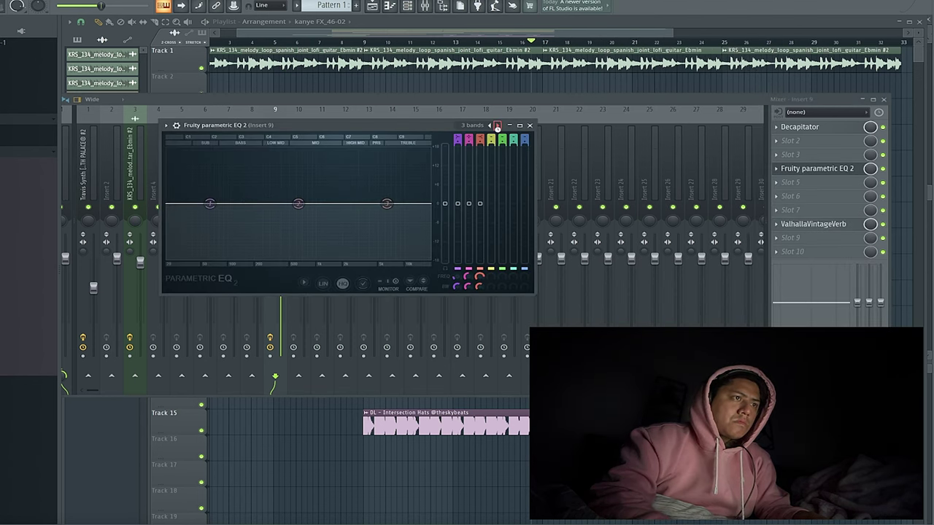
pyautogui.moveTo(429, 203); pyautogui.dragTo(382, 204)
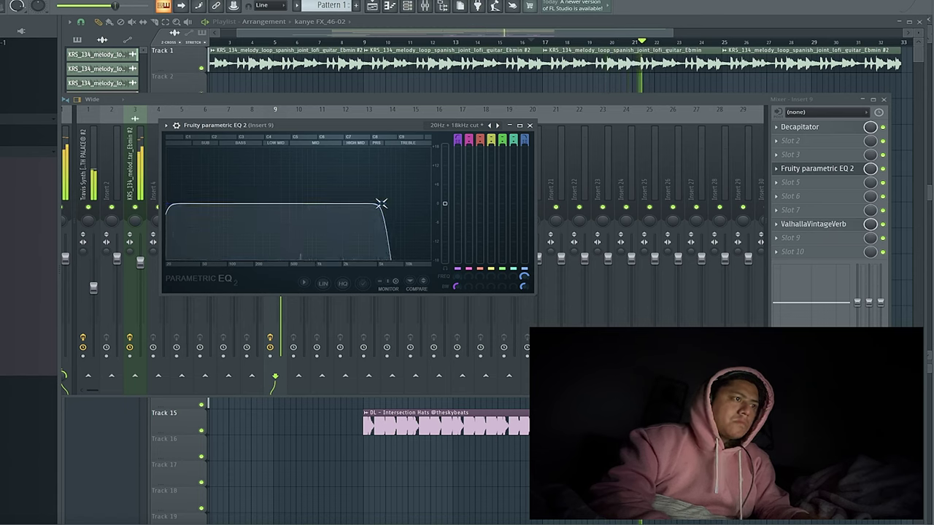
pyautogui.moveTo(382, 204); pyautogui.dragTo(379, 204)
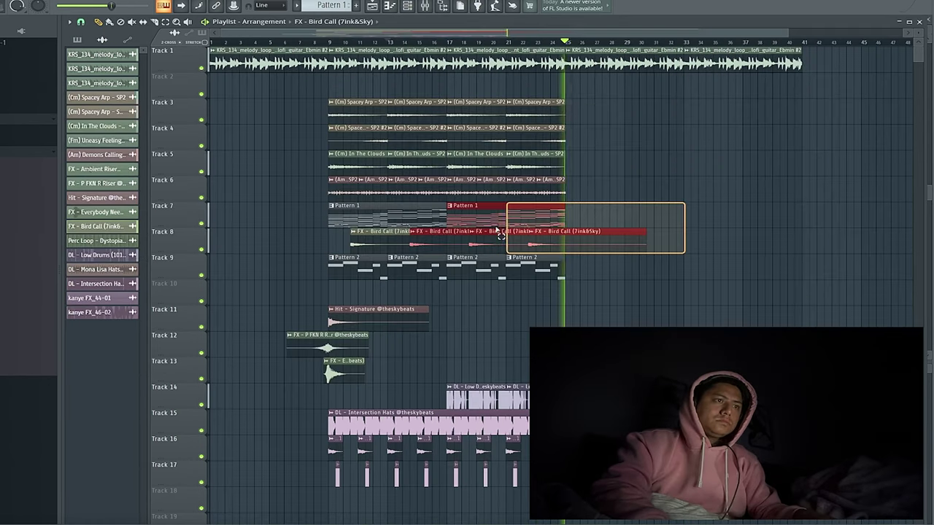
# Repeat the FX - Bird Call clip every four bars on track 8, trim the last copy at bar 25 and remove the stray one
pyautogui.moveTo(498, 230); pyautogui.dragTo(493, 237)
pyautogui.moveTo(629, 237); pyautogui.dragTo(585, 240)
pyautogui.click(604, 243)
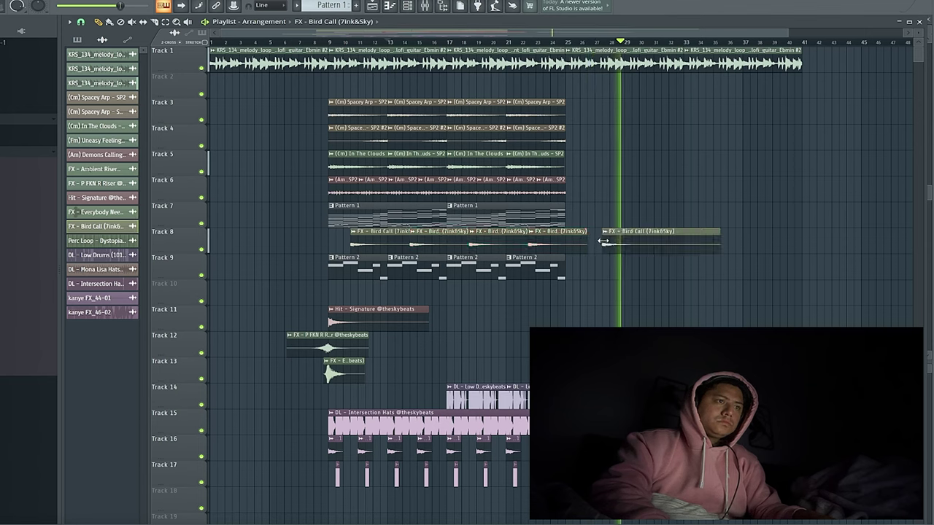
pyautogui.rightClick(633, 244)
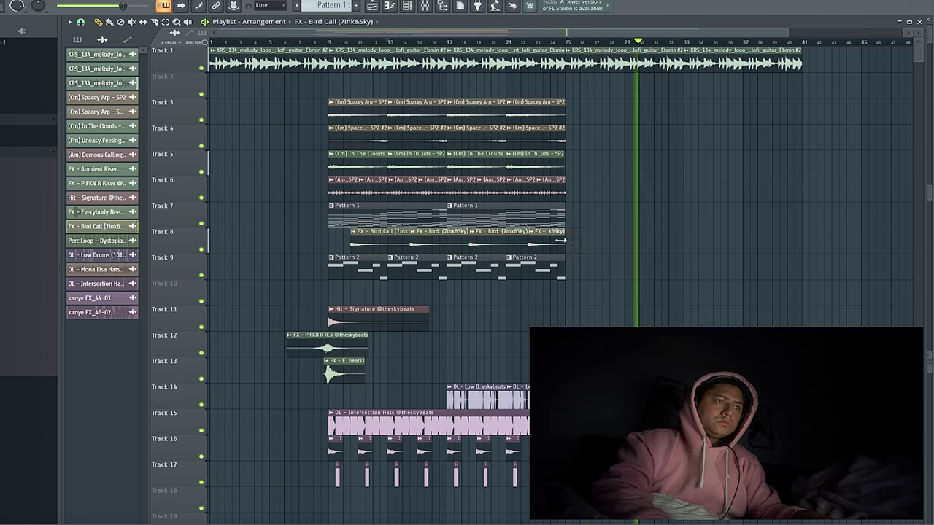
# Place the kanye FX_45-01 sample on track 15, just after the start of bar 25
pyautogui.keyDown('ctrl'); pyautogui.scroll(-2, 619, 223); pyautogui.keyUp('ctrl')
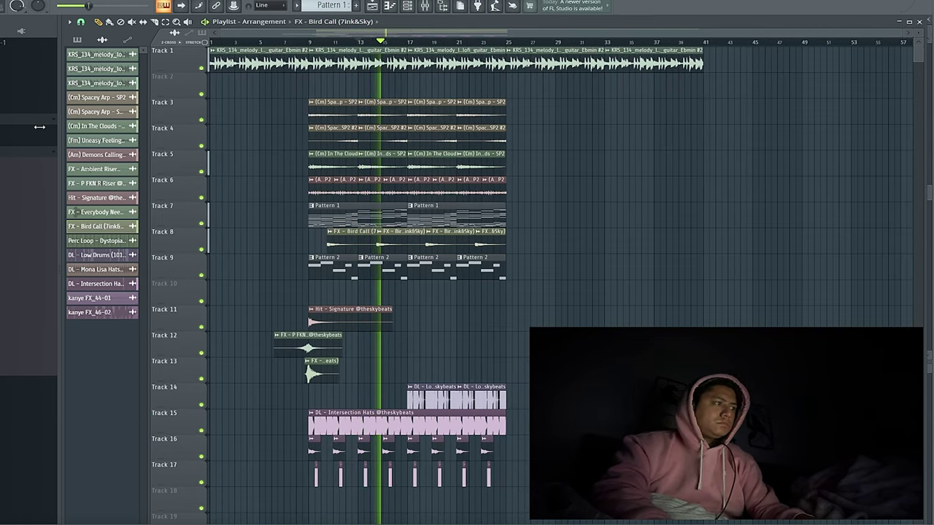
pyautogui.click(4, 119)
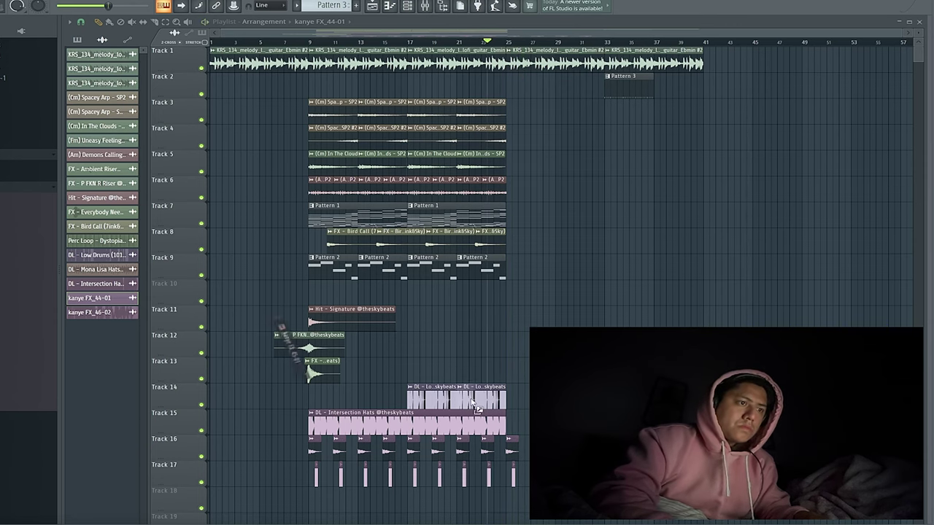
pyautogui.moveTo(517, 417); pyautogui.dragTo(518, 419)
pyautogui.scroll(5, 514, 420)
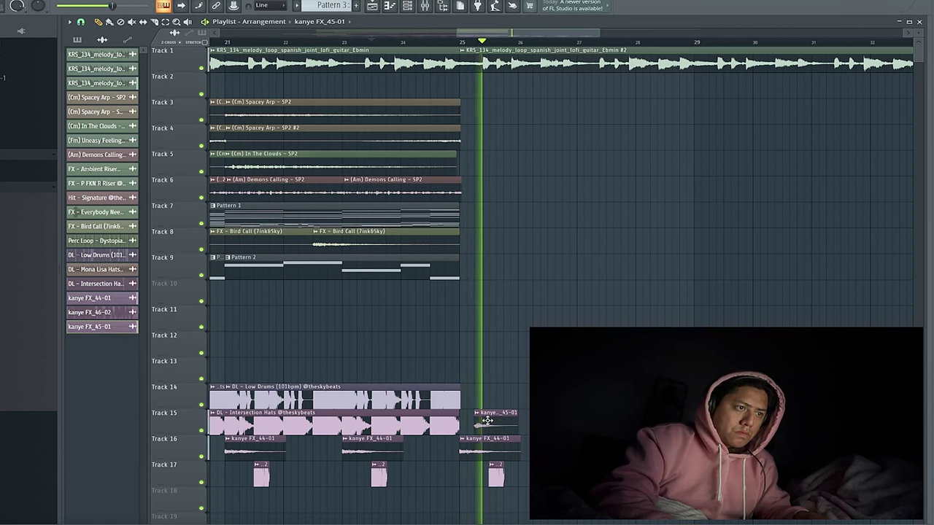
# Raise the kanye FX_45-01 sample's precomputed boost to maximum and adjust its time-stretching pitch by ear
pyautogui.press('space')
pyautogui.doubleClick(487, 421)
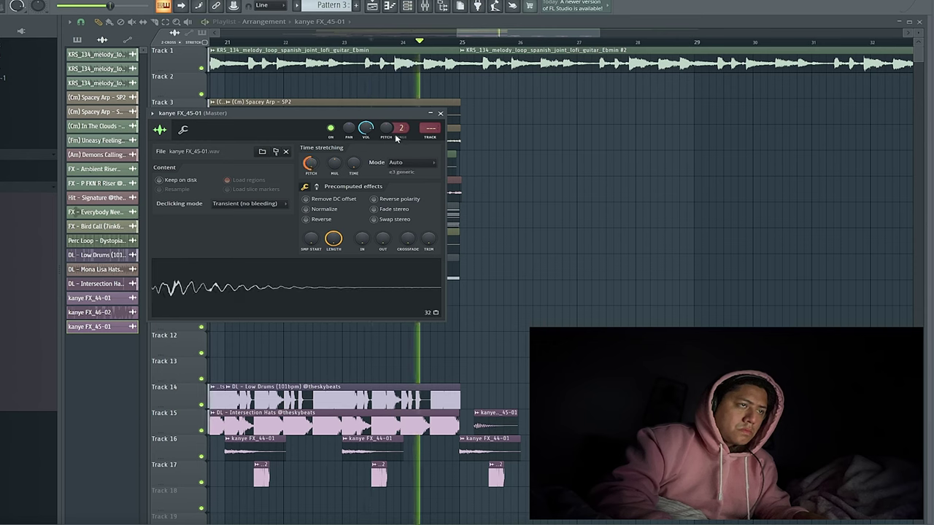
pyautogui.click(316, 187)
pyautogui.press('space')
pyautogui.moveTo(313, 205); pyautogui.dragTo(335, 154)
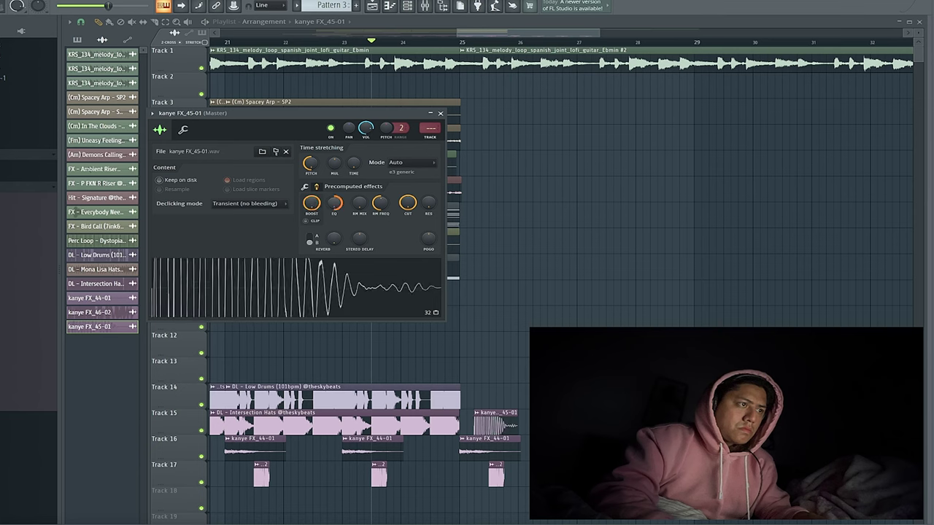
pyautogui.press('space')
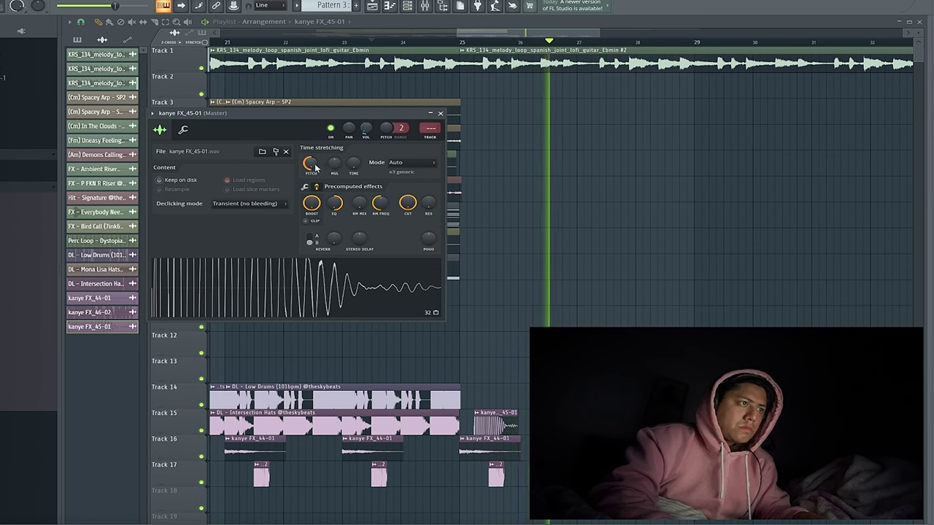
pyautogui.moveTo(312, 164); pyautogui.dragTo(312, 135)
pyautogui.press('space')
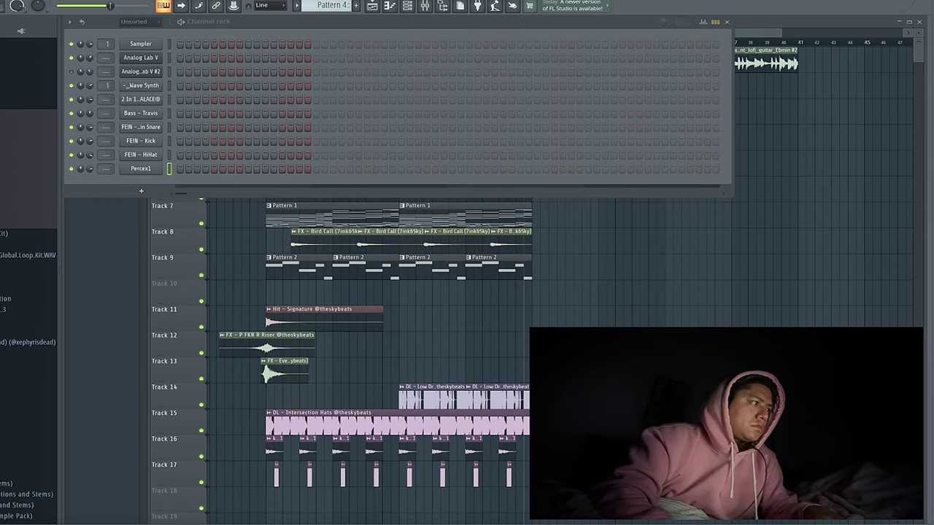
# Place the MIDI GODZ - Kanye Loop 3 sample on track 11 at bar 25 and open its channel settings
pyautogui.moveTo(533, 322); pyautogui.dragTo(533, 322)
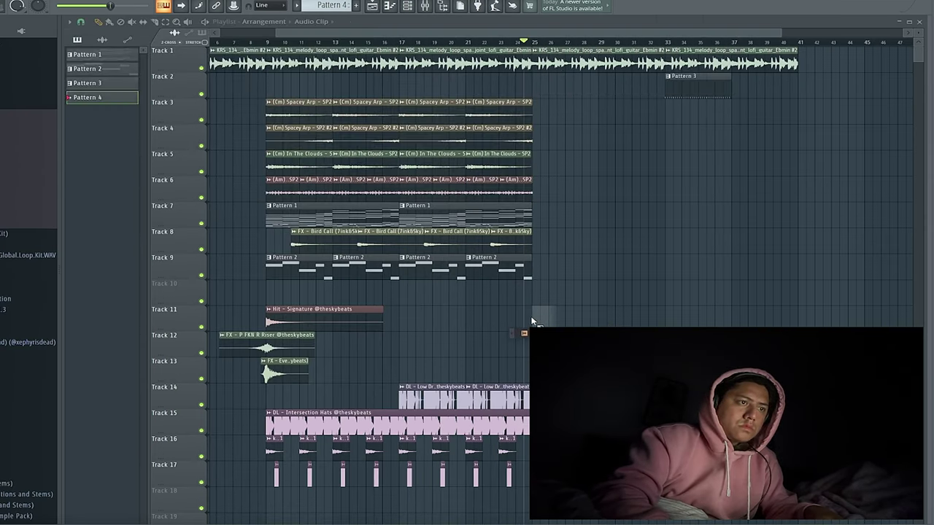
pyautogui.press('space')
pyautogui.doubleClick(568, 323)
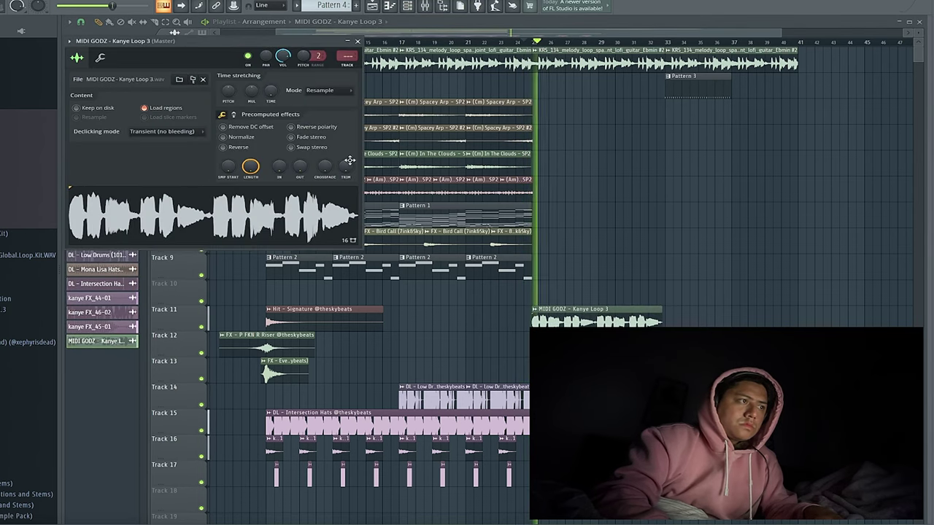
# Lower the Kanye Loop 3 time-stretching pitch by ear and fit the clip to eight bars, ending at bar 33
pyautogui.press('space')
pyautogui.moveTo(229, 91); pyautogui.dragTo(228, 93)
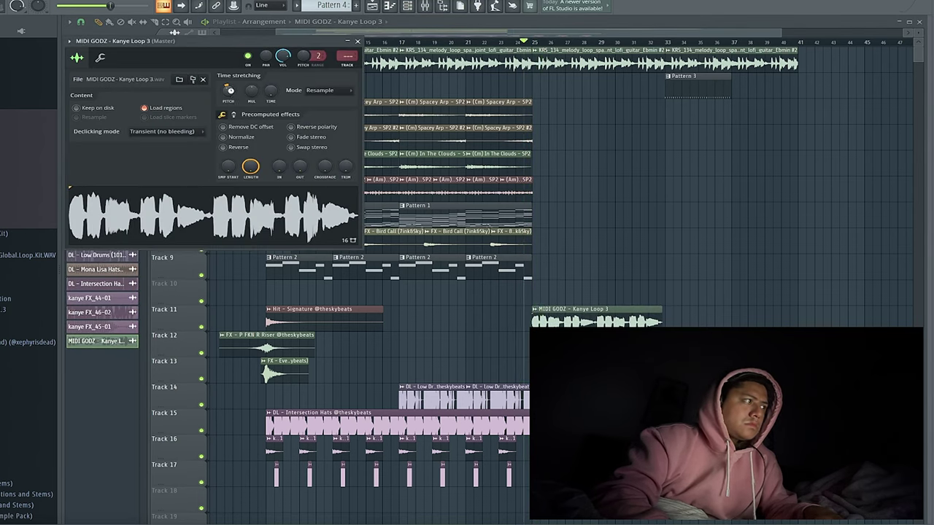
pyautogui.press('space')
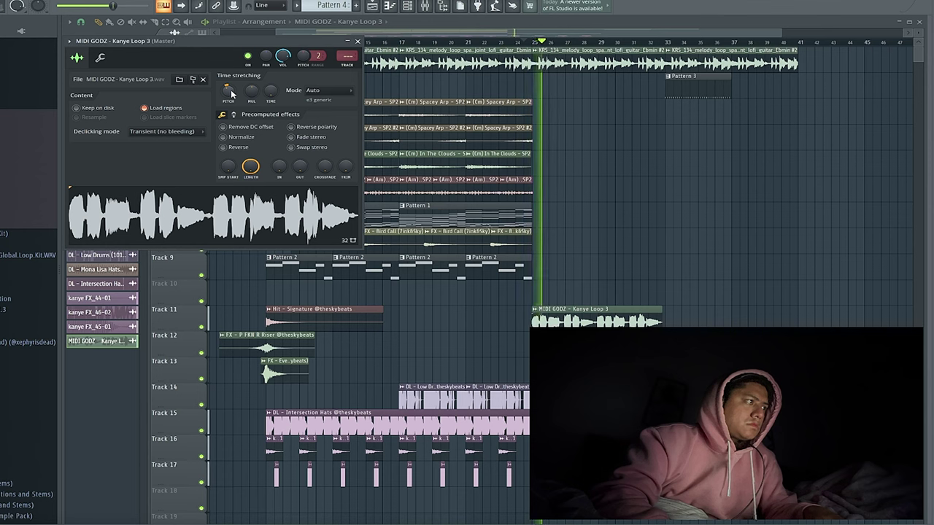
pyautogui.press('space')
pyautogui.press('space')
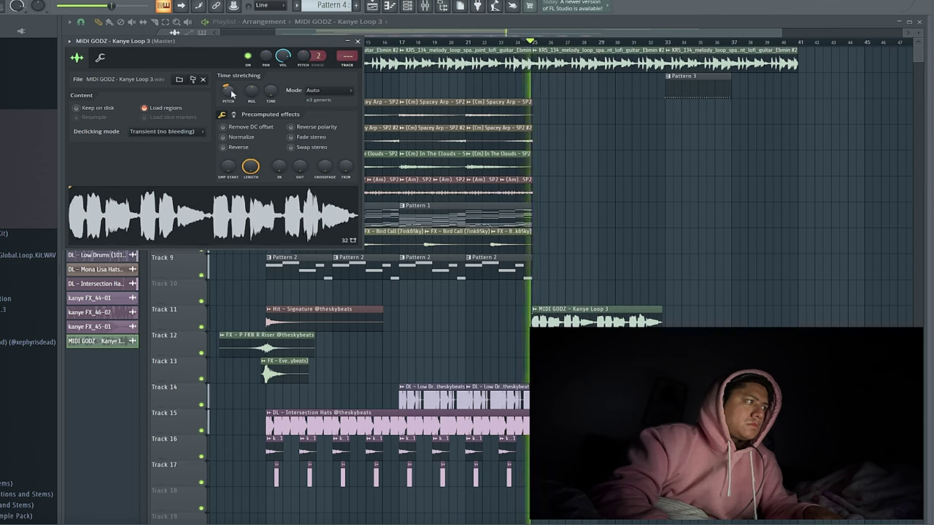
pyautogui.press('space')
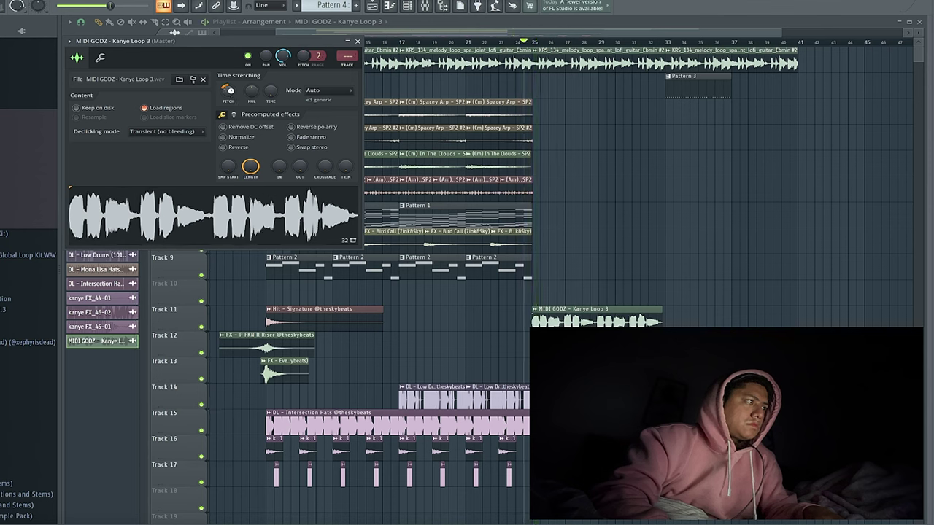
pyautogui.press('space')
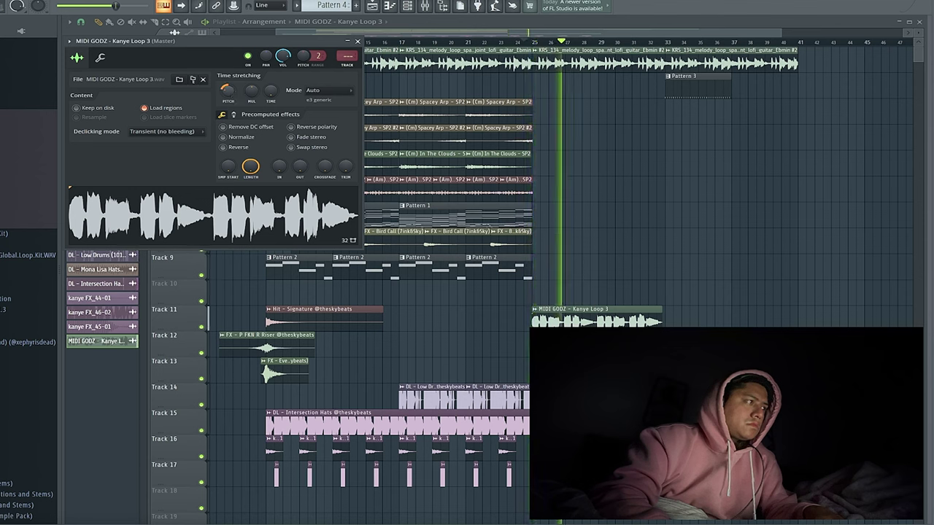
pyautogui.press('space')
pyautogui.press('space')
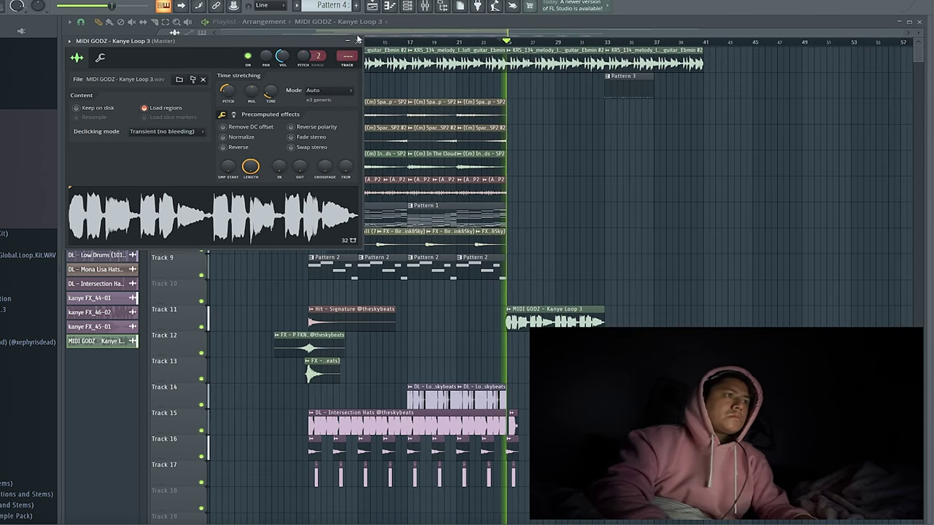
pyautogui.click(357, 41)
# Slice the MIDI GODZ - Kanye Loop 3 clip on track 11 about halfway through bar 25
pyautogui.scroll(8, 523, 341)
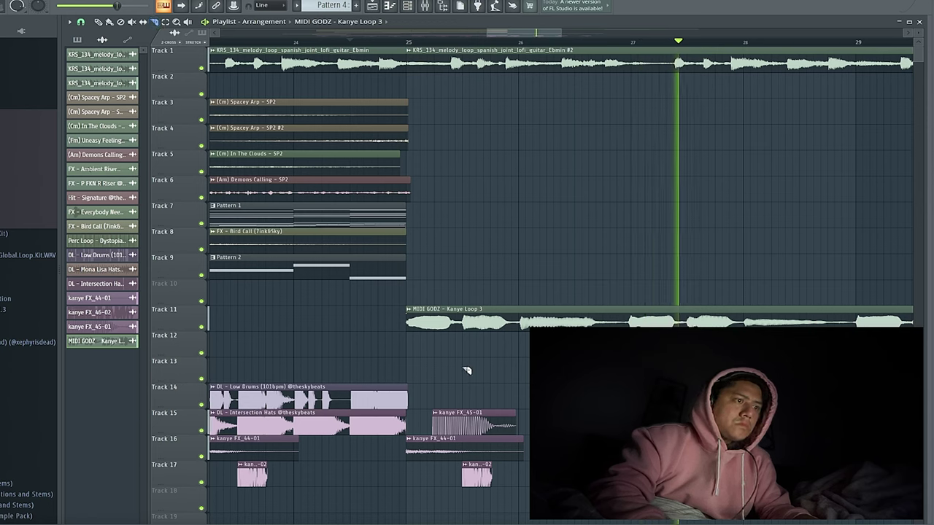
pyautogui.moveTo(463, 304); pyautogui.dragTo(461, 332)
pyautogui.press('space')
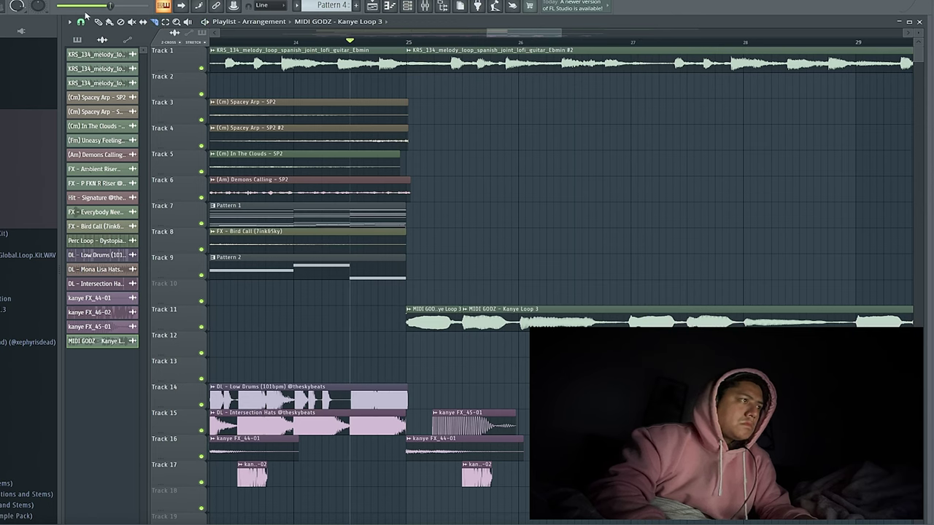
# Make the first slice of MIDI GODZ - Kanye Loop 3 unique and open its channel settings
pyautogui.click(410, 309)
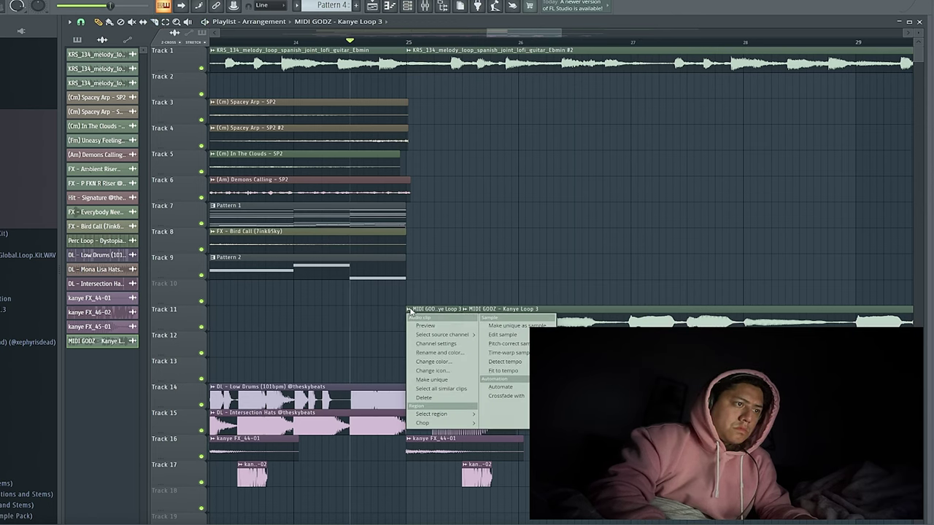
pyautogui.click(434, 379)
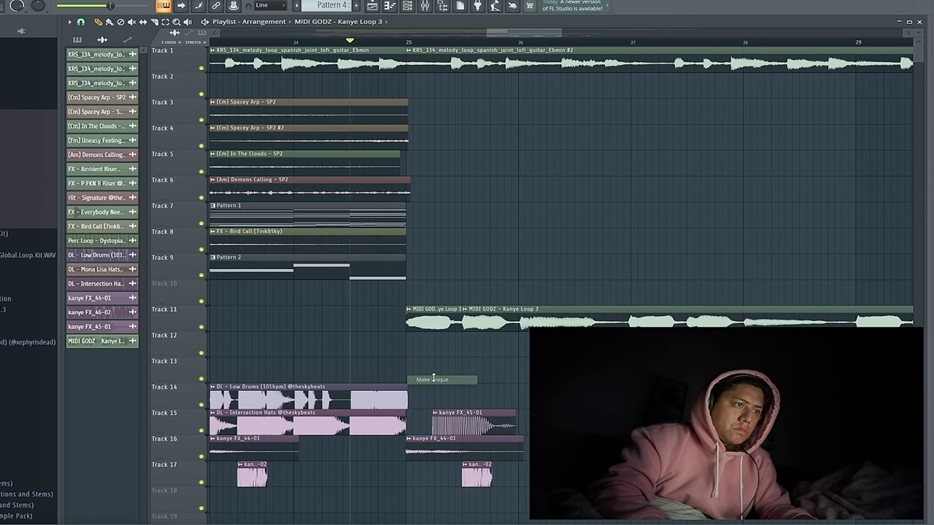
pyautogui.doubleClick(426, 323)
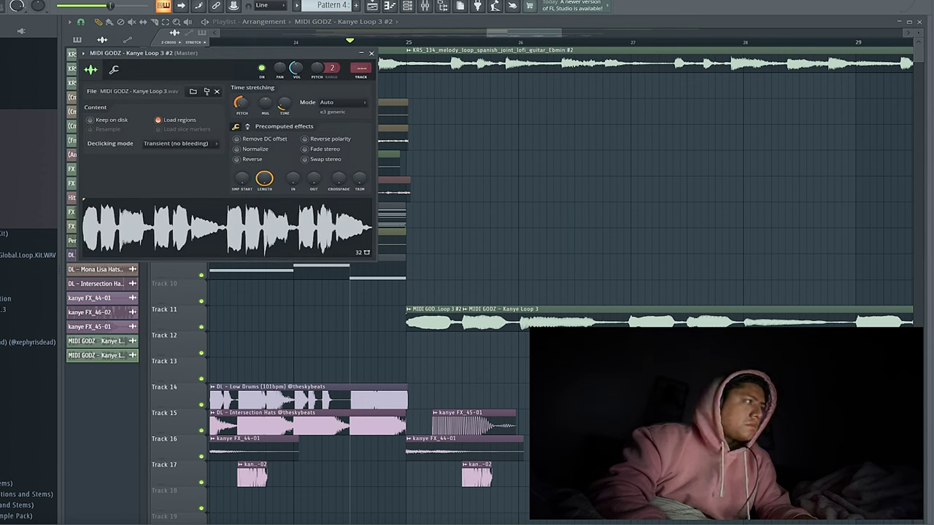
pyautogui.press('space')
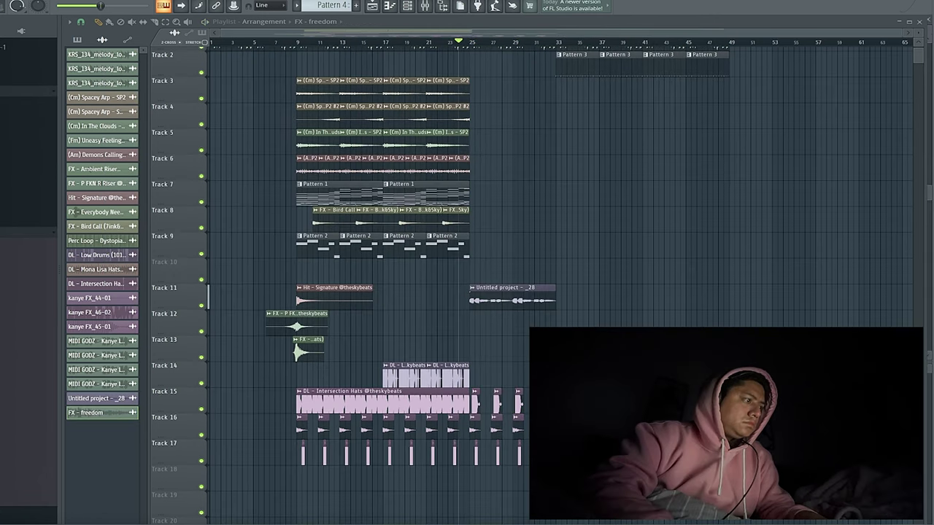
# Listen to the transition into bar 25 and place the Sfx - eagle sample on track 12 at bar 25
pyautogui.press('space')
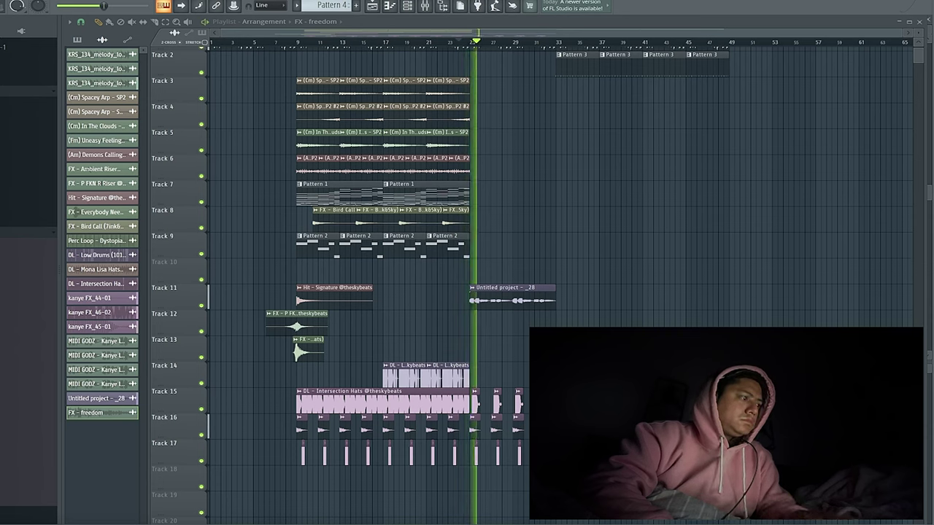
pyautogui.press('space')
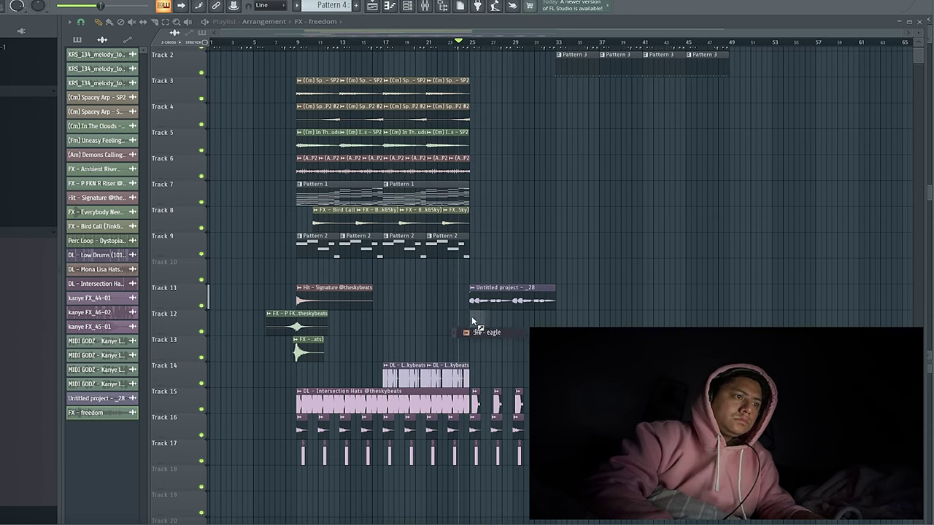
pyautogui.moveTo(471, 316); pyautogui.dragTo(471, 316)
# Open mixer insert 32, choose an effect for slot 9 and play the arrangement
pyautogui.press('F9')
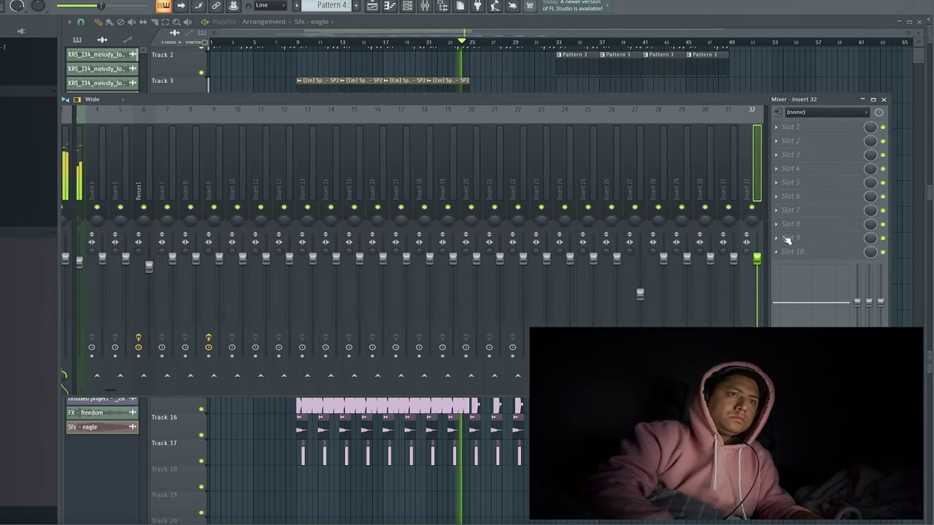
pyautogui.click(786, 236)
pyautogui.moveTo(788, 250)
pyautogui.click(645, 193)
pyautogui.press('space')
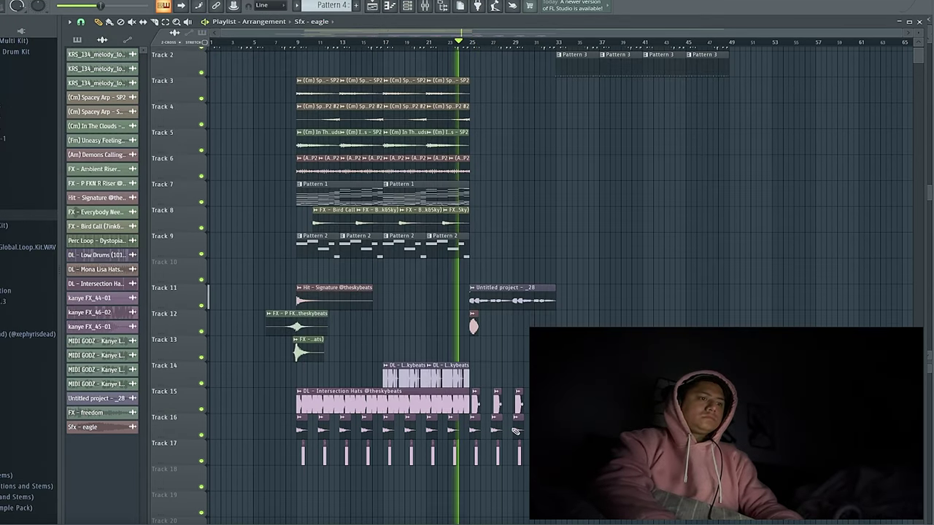
# Switch to Splice, preview RT_Gospel_Choir_All_Stars_YES__2_Vocals__one_shot.wav and add it to the library
pyautogui.click(492, 522)
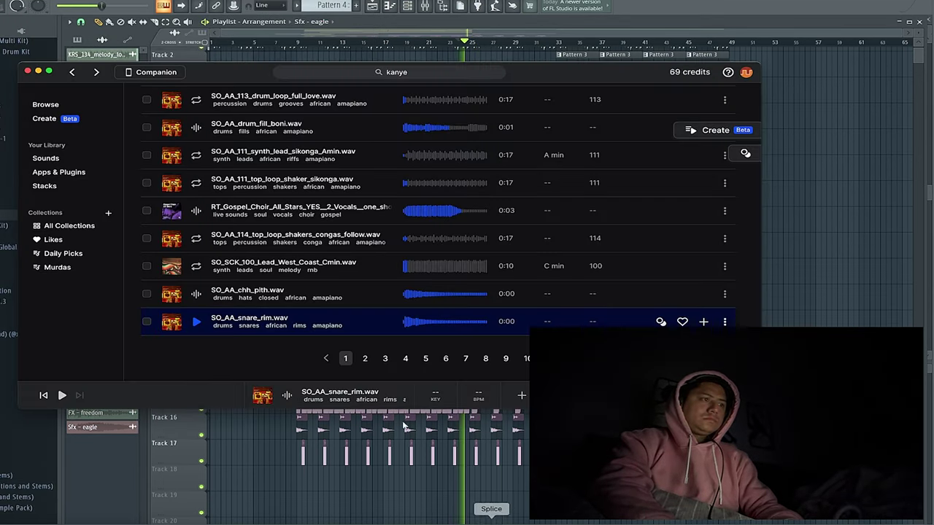
pyautogui.click(196, 211)
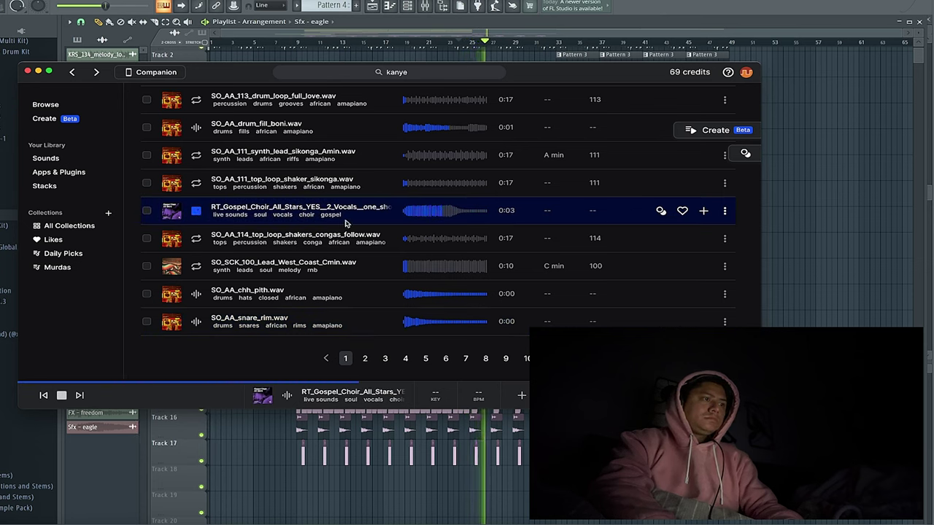
pyautogui.click(700, 213)
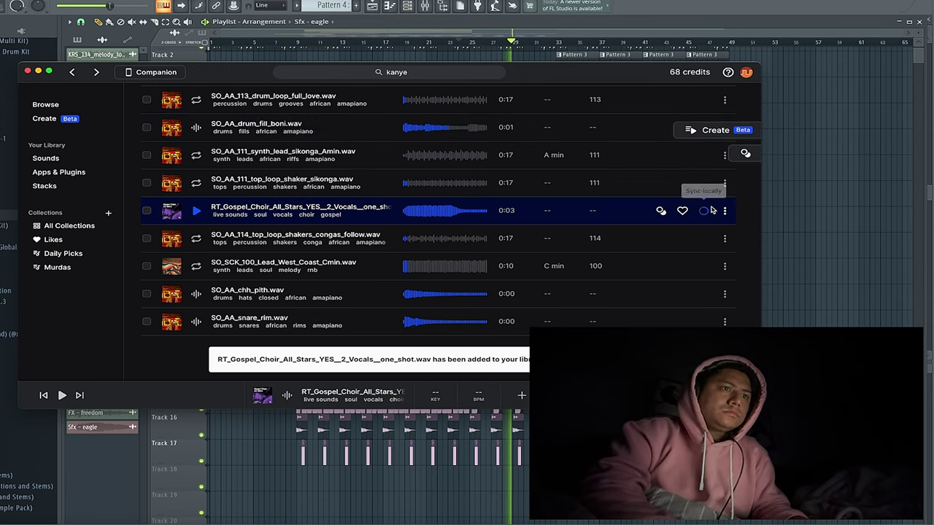
# Place the gospel choir YES one-shot on track 18 and remove the stray copy near bar 29
pyautogui.click(334, 208)
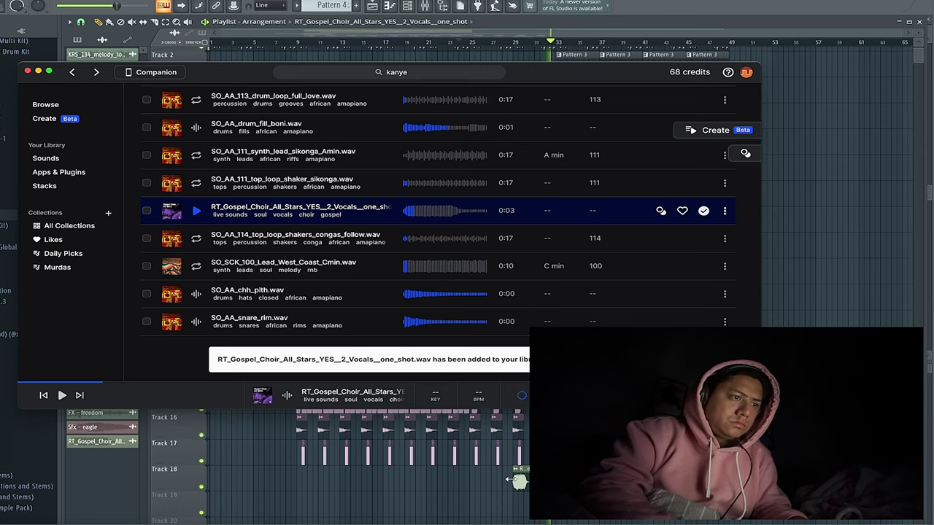
pyautogui.click(511, 479)
pyautogui.click(510, 480)
pyautogui.press('space')
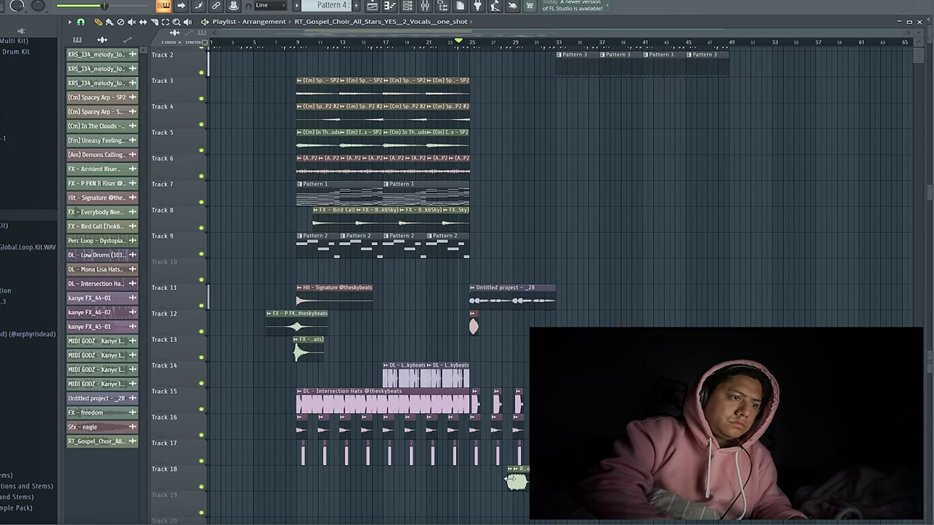
pyautogui.rightClick(510, 480)
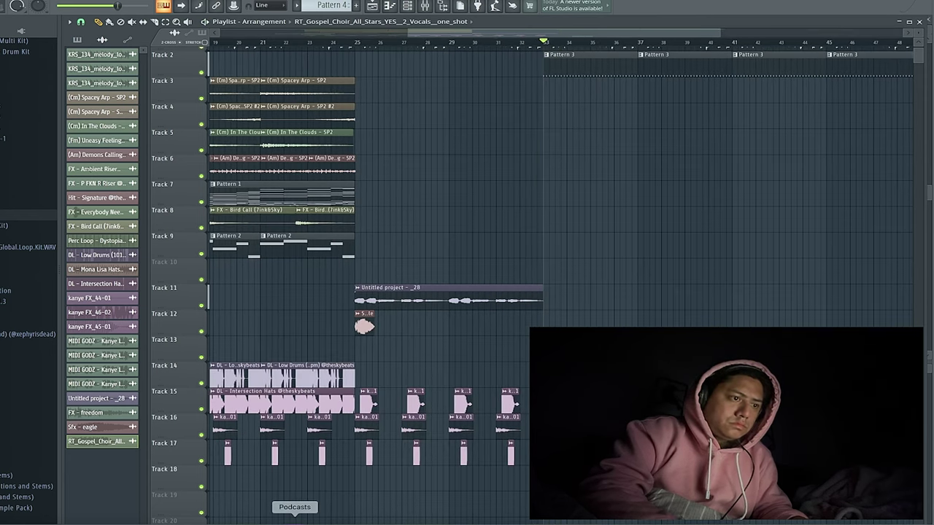
# Play from bar 33 and check the gospel choir one-shot's channel settings
pyautogui.press('space')
pyautogui.press('space')
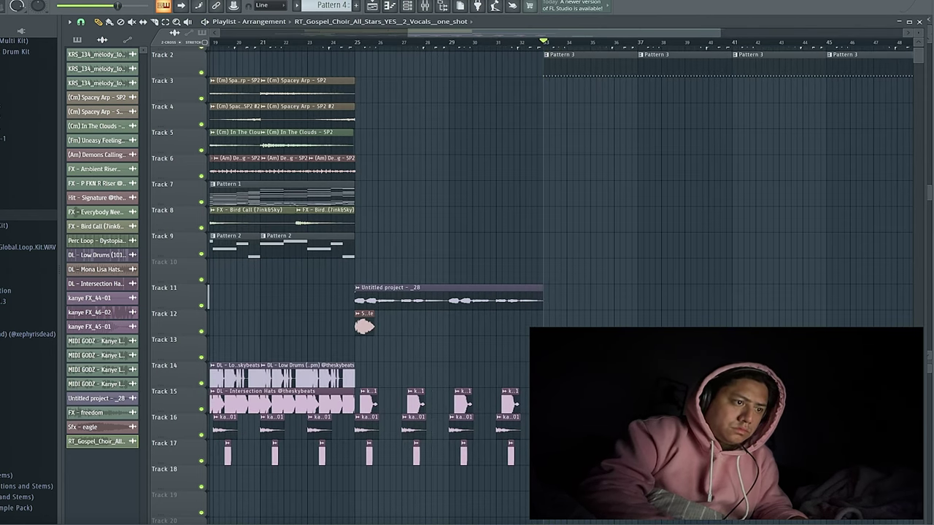
pyautogui.scroll(4, 573, 479)
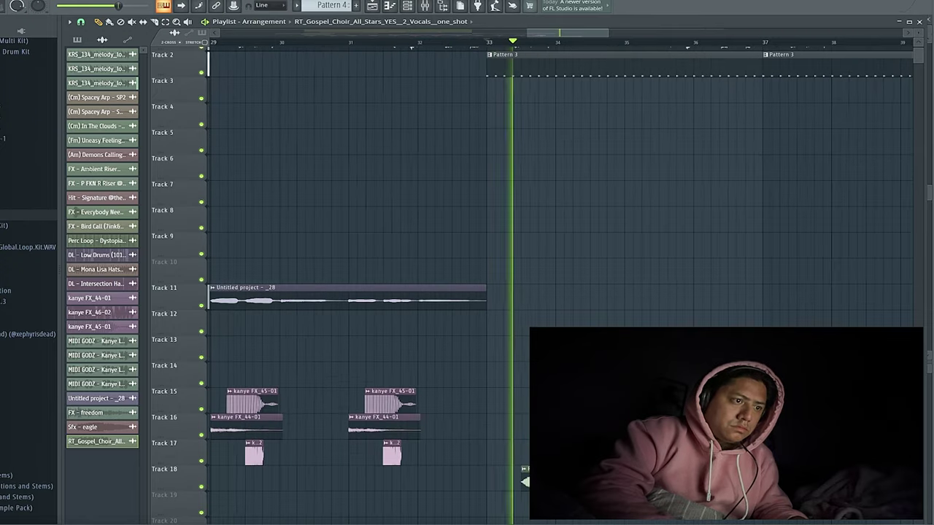
pyautogui.doubleClick(573, 480)
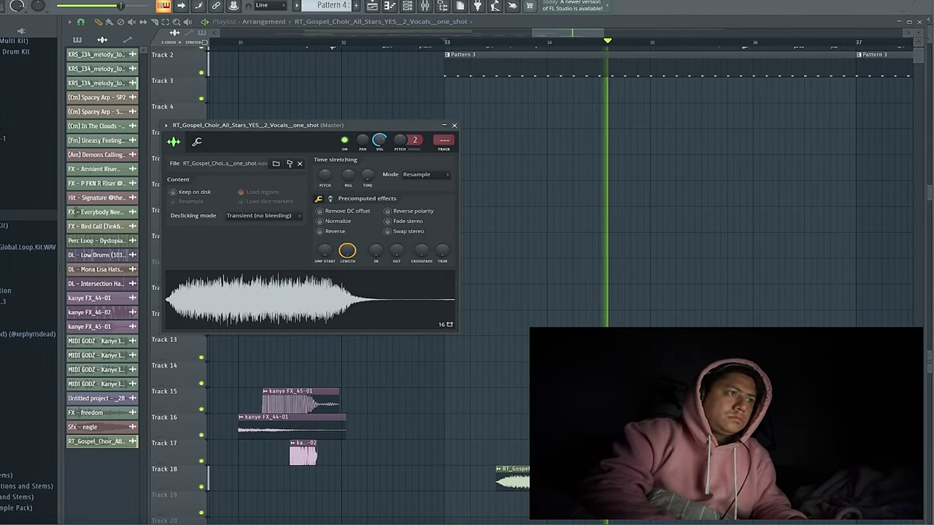
pyautogui.click(455, 126)
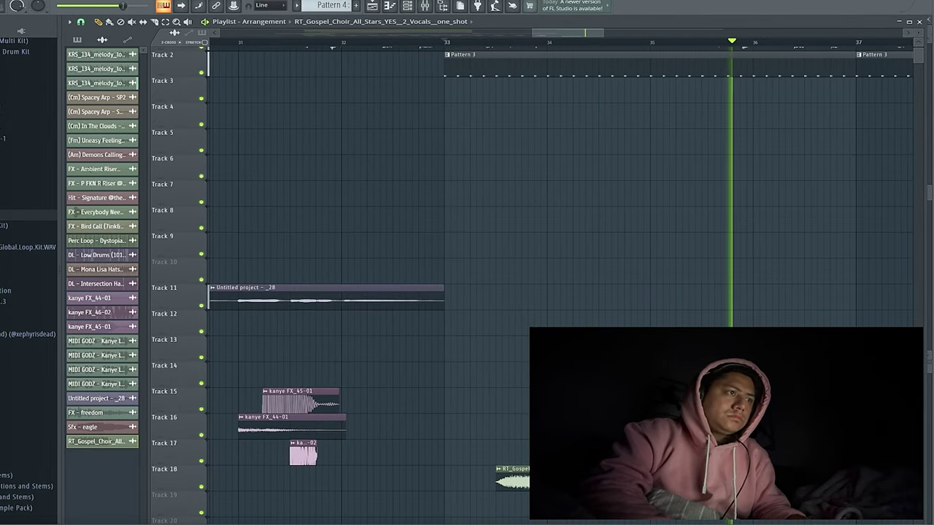
pyautogui.scroll(-5, 639, 190)
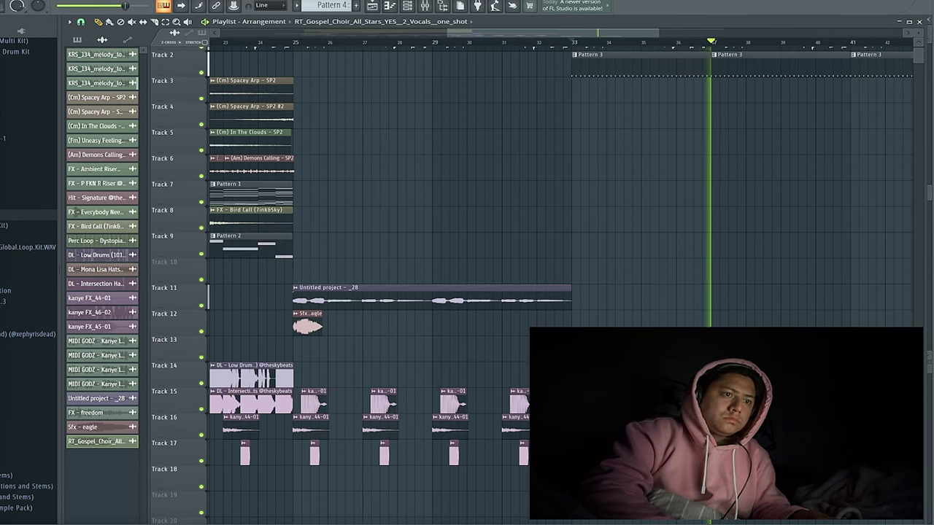
pyautogui.scroll(-6, 561, 189)
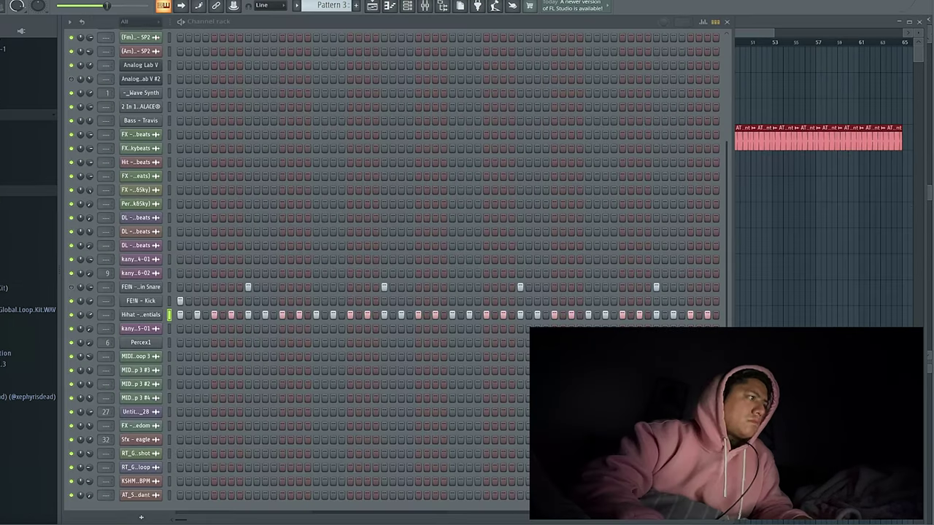
pyautogui.scroll(6, 28, 277)
pyautogui.scroll(3, 28, 277)
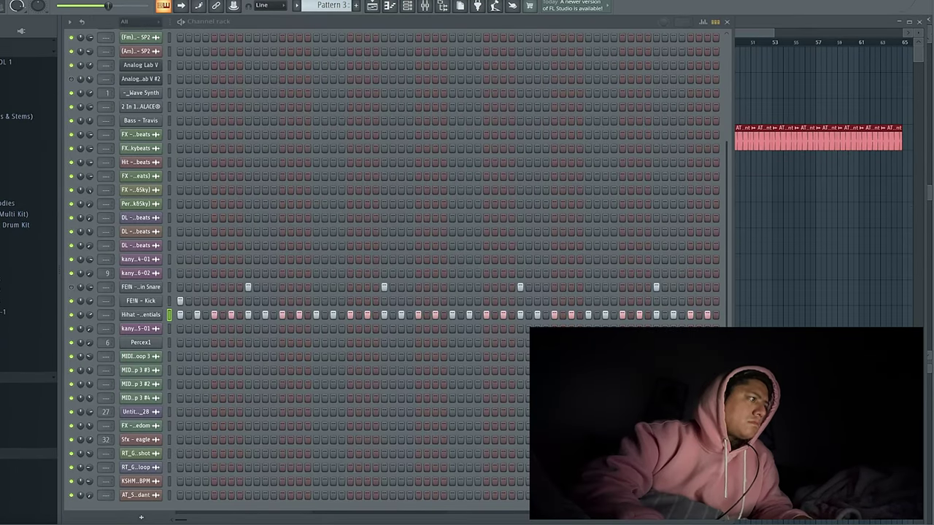
pyautogui.scroll(6, 28, 277)
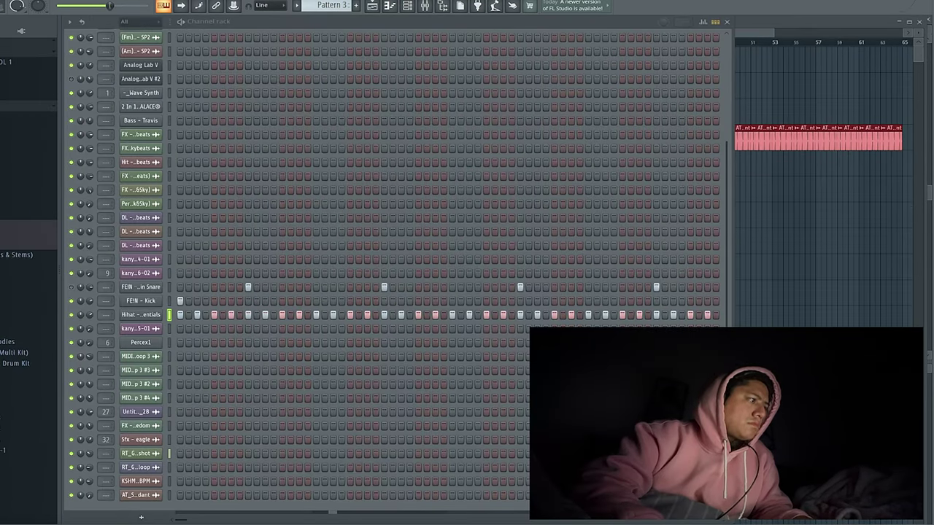
pyautogui.scroll(10, 29, 277)
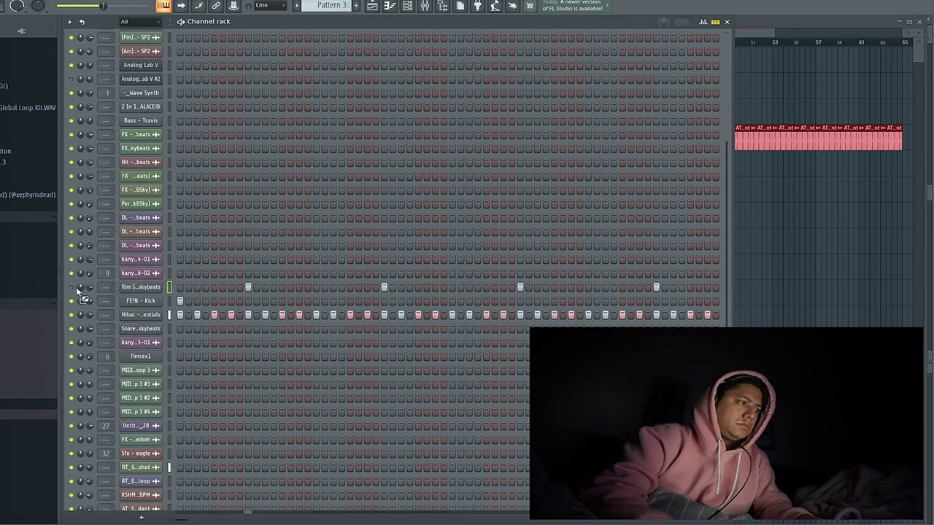
pyautogui.click(137, 288)
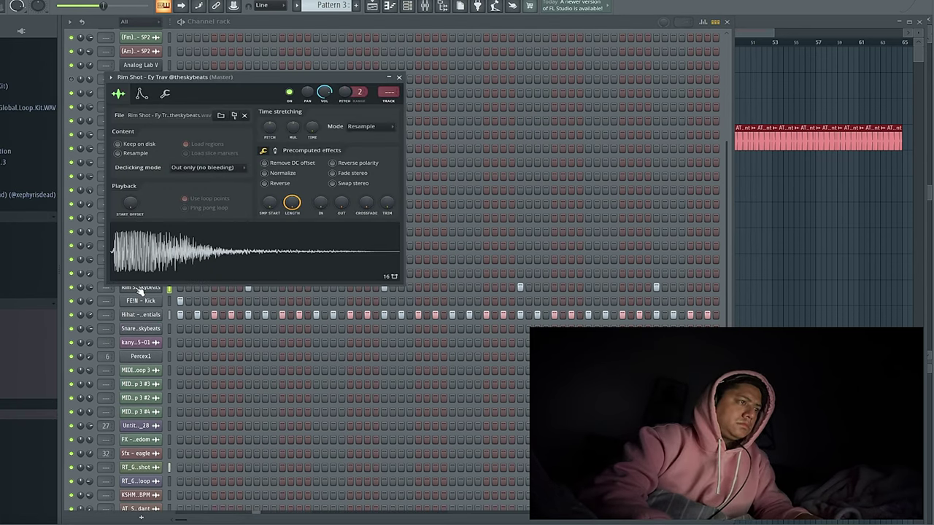
pyautogui.scroll(3, 272, 168)
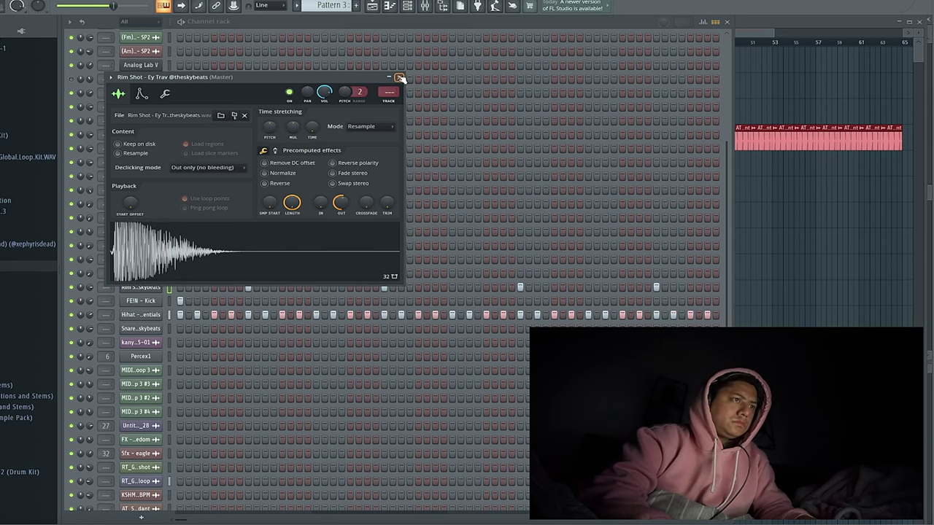
pyautogui.click(400, 78)
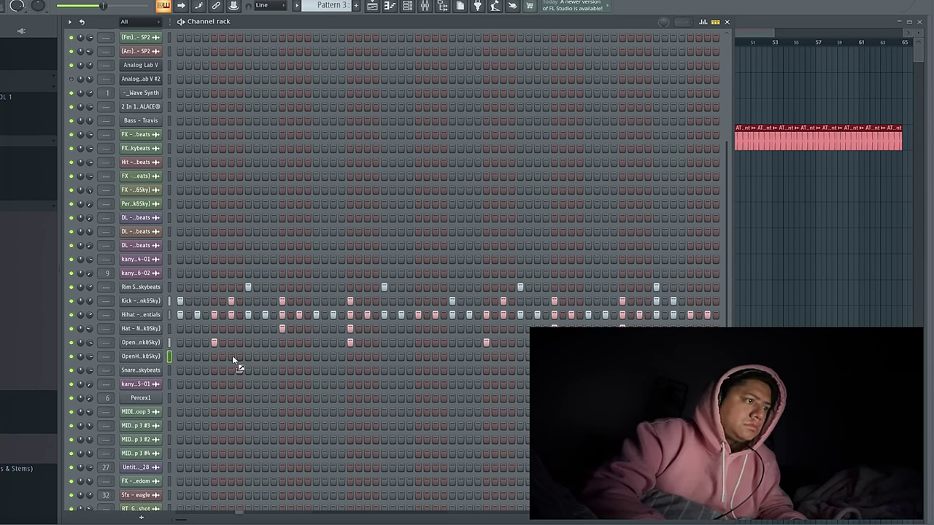
# Add a step to the lower open-hat channel in Pattern 3 and a B7 note late in bar 4 of the 808 part
pyautogui.click(299, 356)
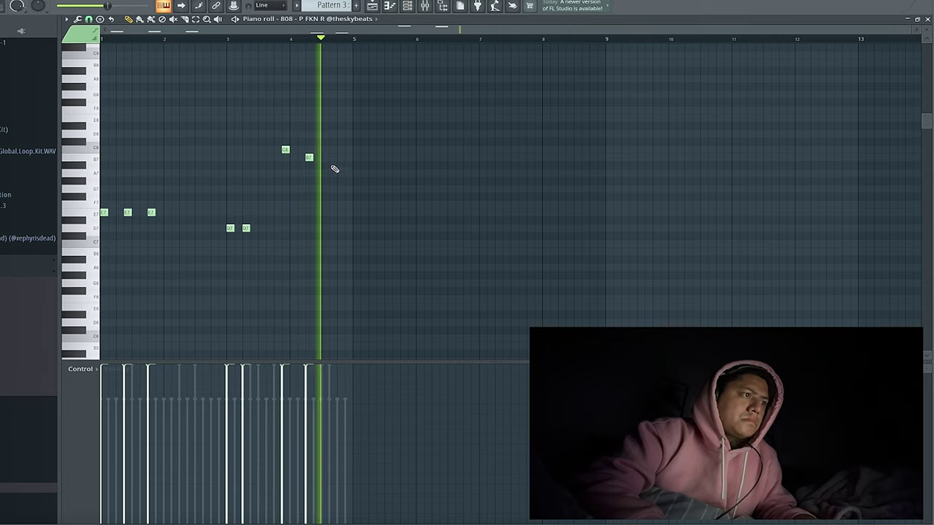
pyautogui.click(323, 157)
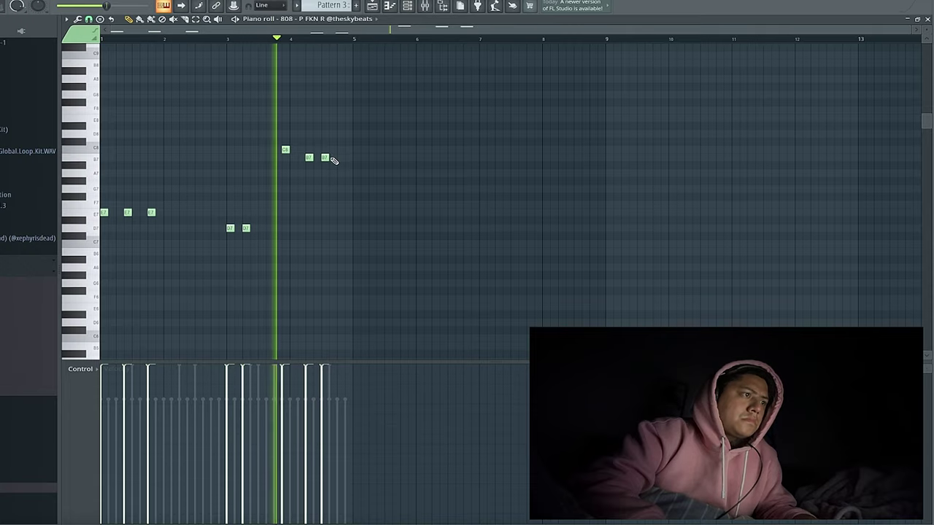
pyautogui.click(332, 156)
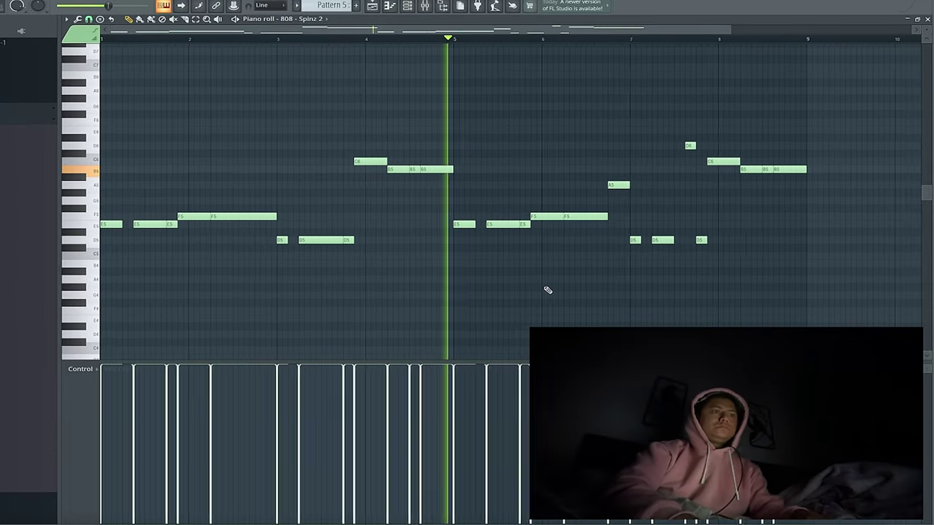
# Review the full 808 - Spinz 2 melody in Pattern 5 and close its piano roll
pyautogui.scroll(-2, 548, 290)
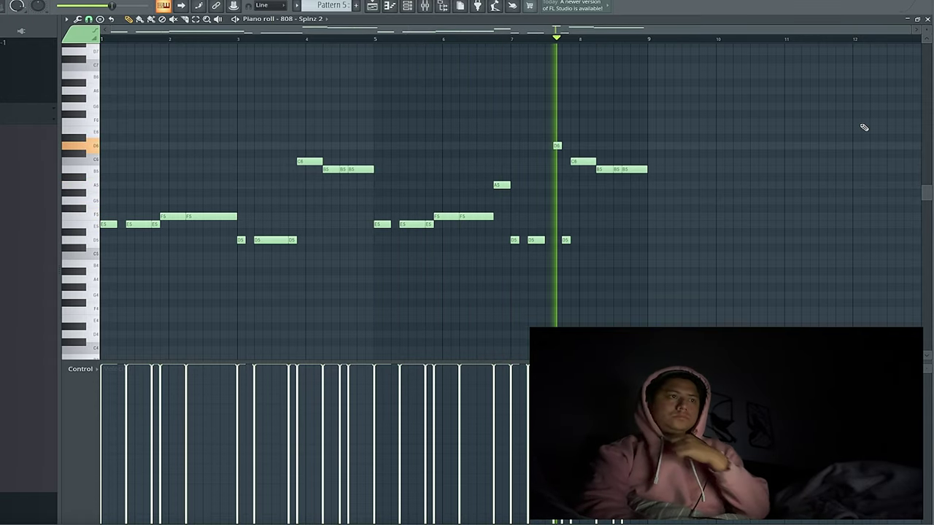
pyautogui.click(926, 20)
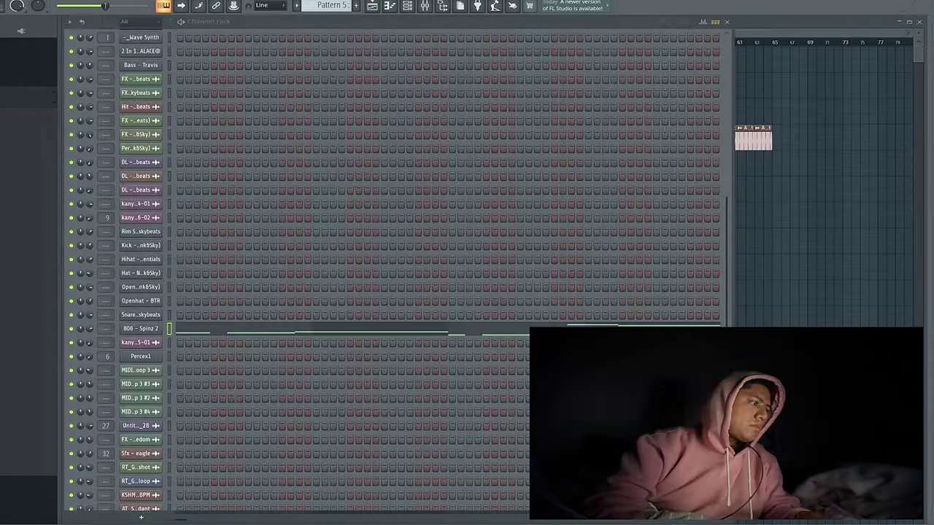
pyautogui.moveTo(125, 333); pyautogui.dragTo(124, 331)
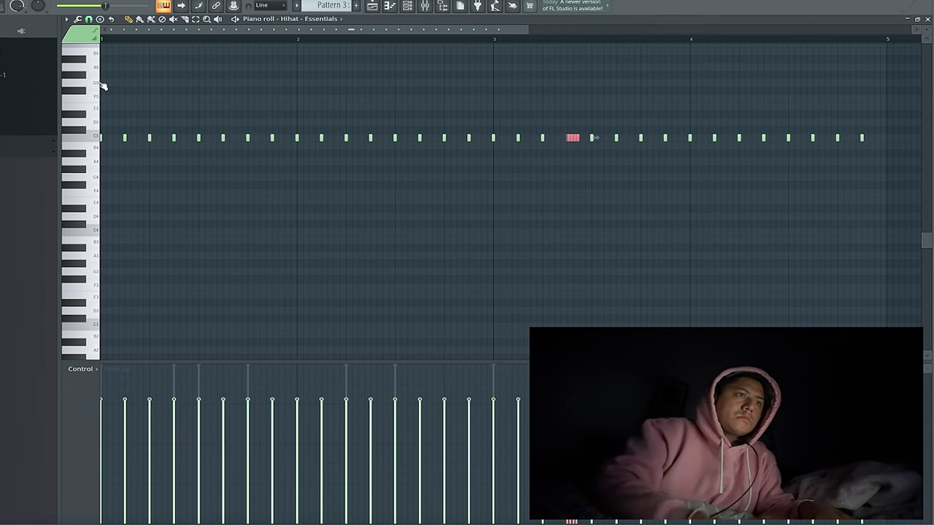
# Play Pattern 3 to check the fast hi-hat roll in bar 3 of the Hihat - Essentials part
pyautogui.press('space')
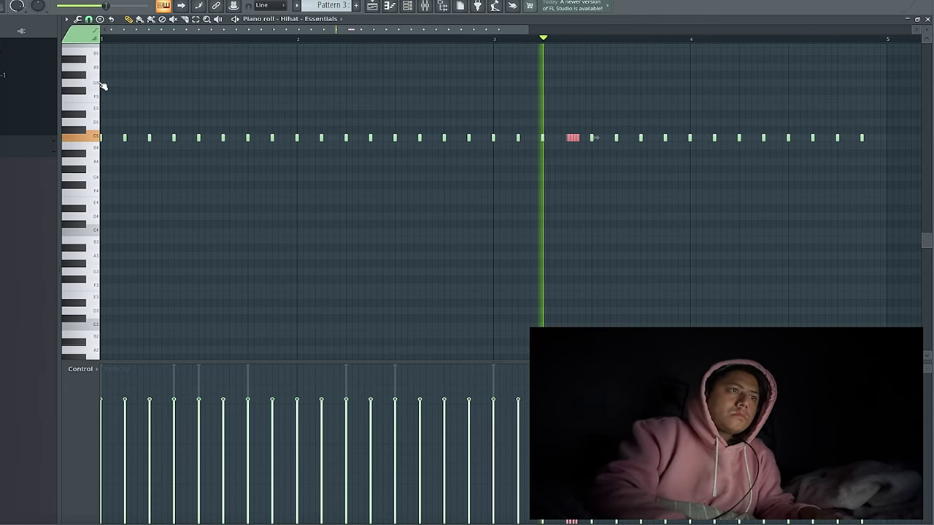
pyautogui.press('space')
pyautogui.press('space')
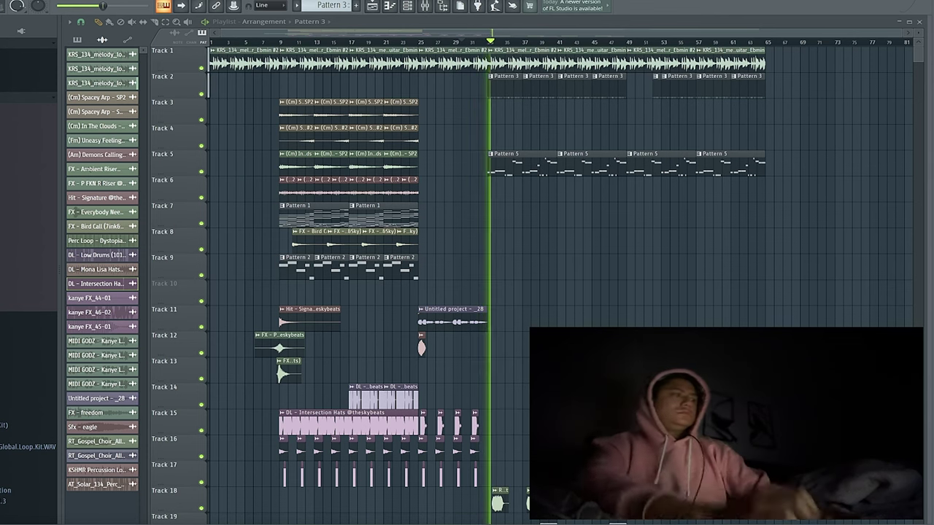
# Place Drum fill - The one on track 7 so it ends at bar 33, and open its channel settings
pyautogui.moveTo(29, 263); pyautogui.dragTo(480, 214)
pyautogui.scroll(3, 480, 214)
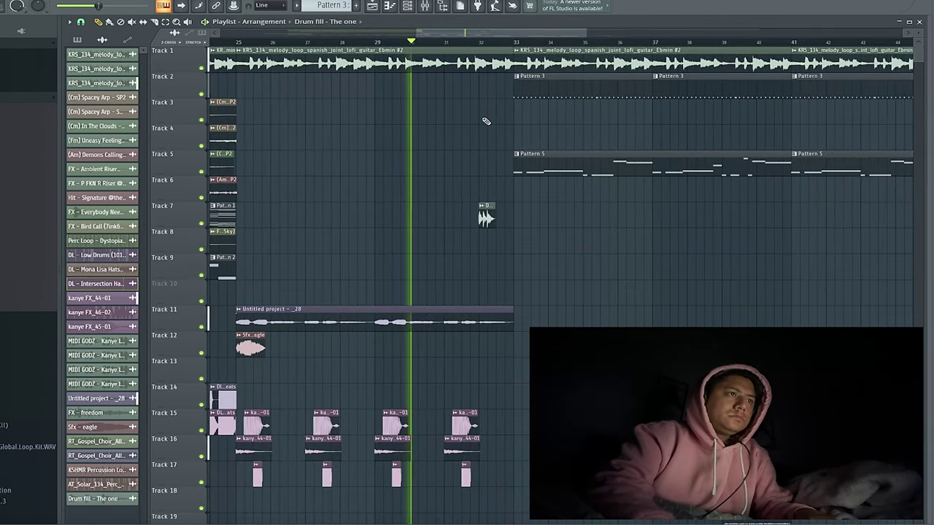
pyautogui.scroll(2, 479, 214)
pyautogui.moveTo(479, 218); pyautogui.dragTo(512, 218)
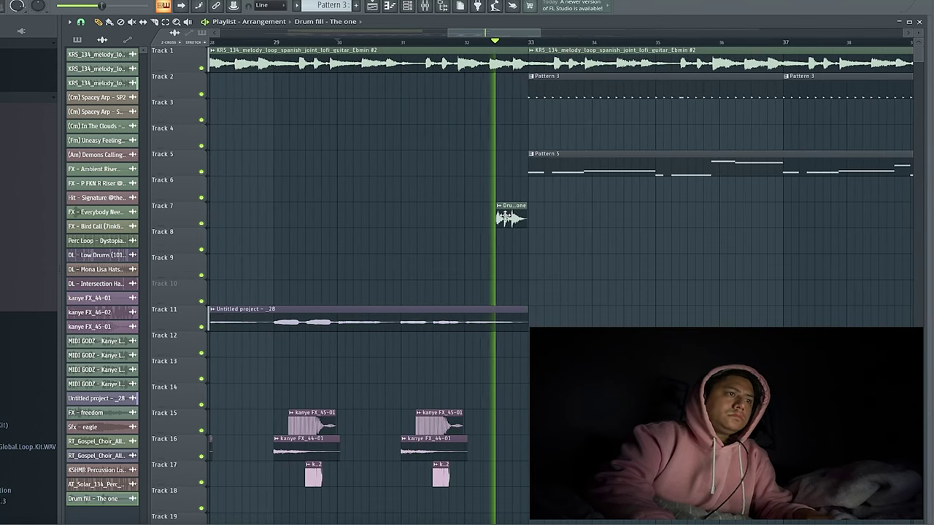
pyautogui.doubleClick(508, 217)
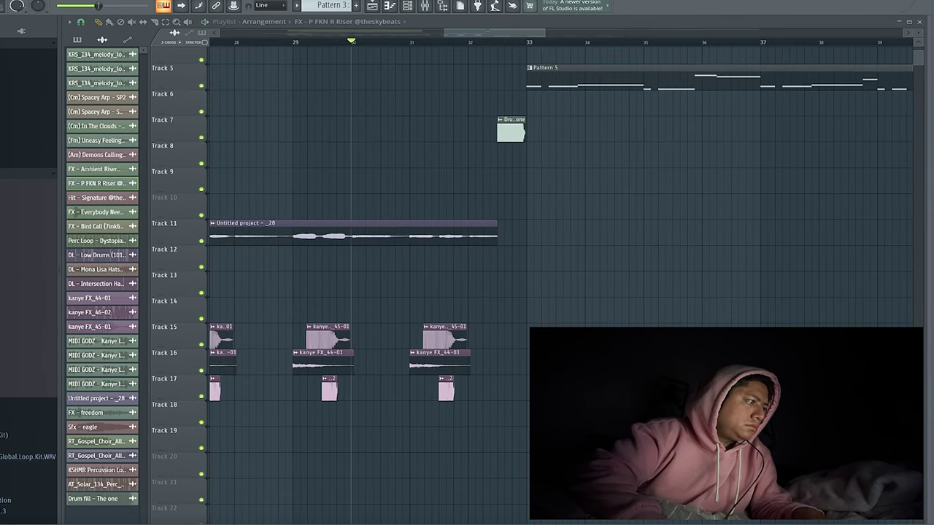
# Place Riser - designer on track 8 so it ends where the drum fill begins, and play the transition
pyautogui.moveTo(4, 326); pyautogui.dragTo(424, 156)
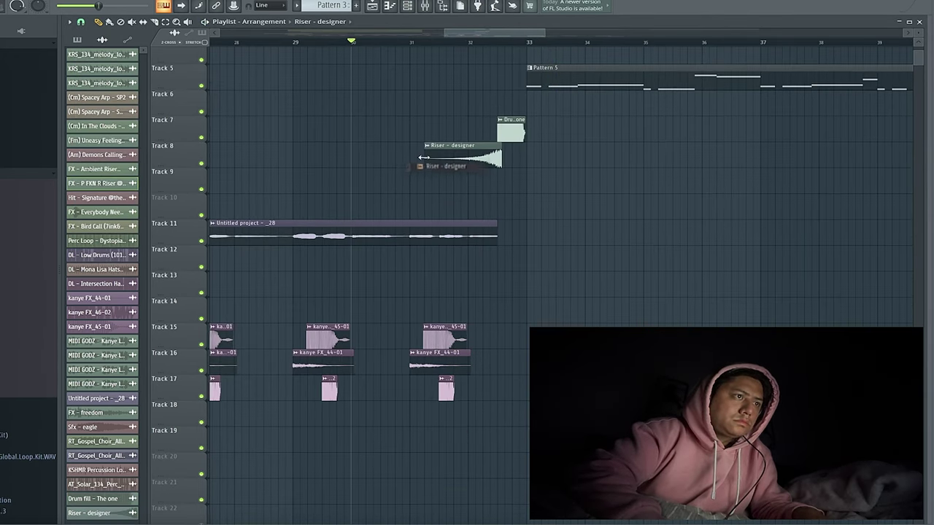
pyautogui.scroll(3, 424, 157)
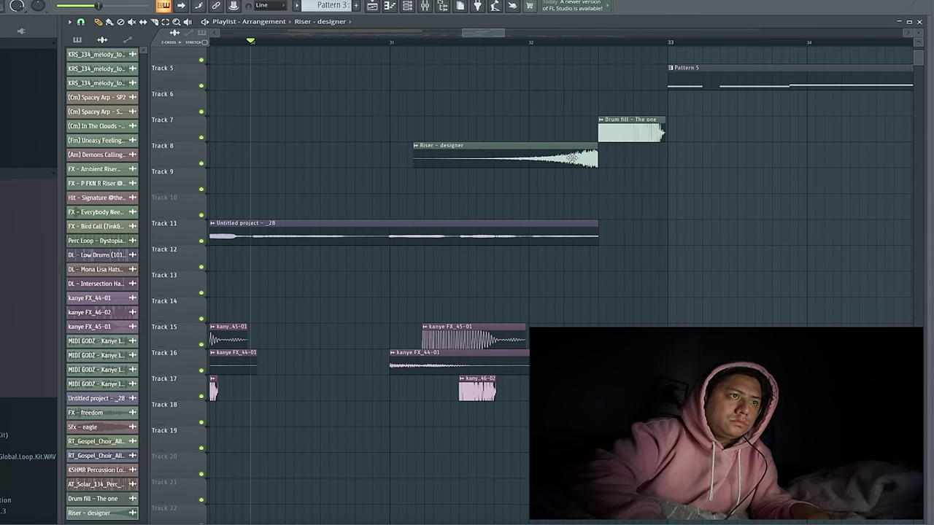
pyautogui.scroll(5, 605, 158)
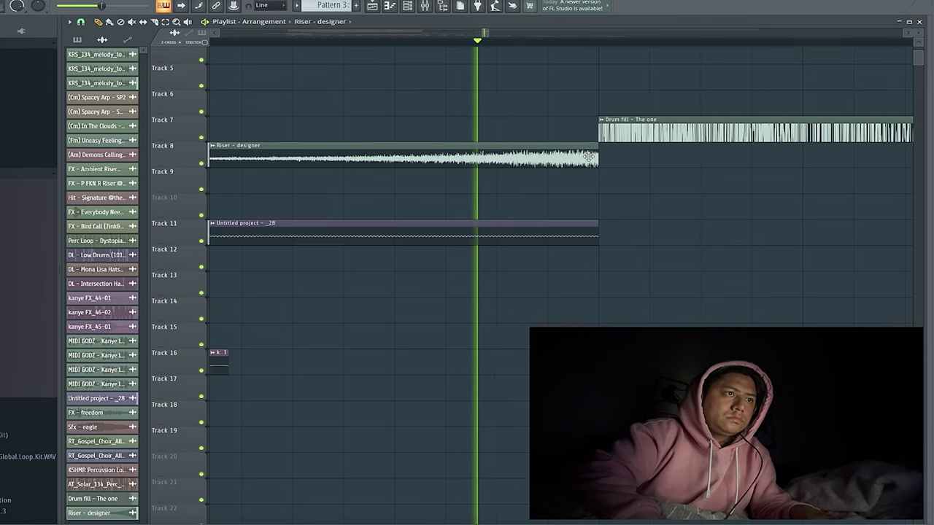
pyautogui.scroll(-6, 588, 156)
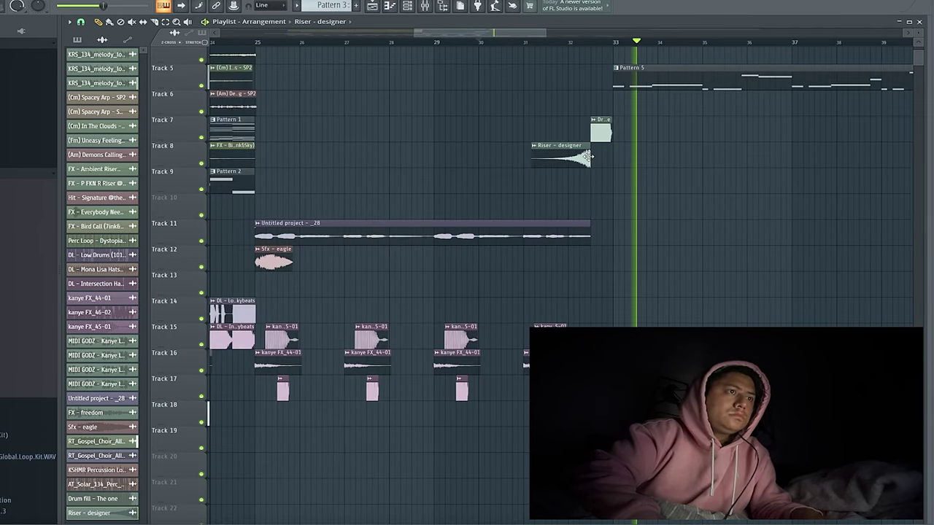
pyautogui.scroll(-3, 589, 156)
pyautogui.click(540, 41)
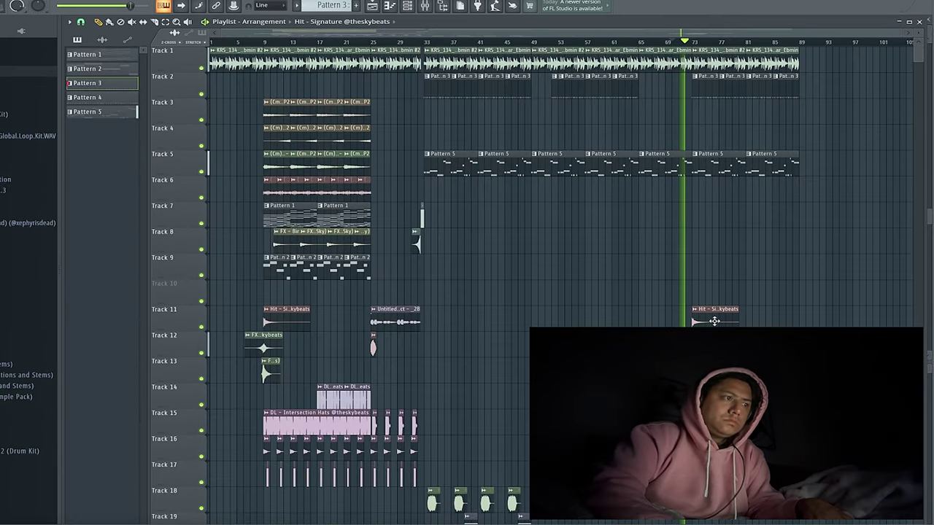
# Copy the FX - Bird Call clip to around bar 74 on track 8 and repeat it up to bar 89
pyautogui.click(281, 241)
pyautogui.moveTo(591, 252); pyautogui.dragTo(711, 261)
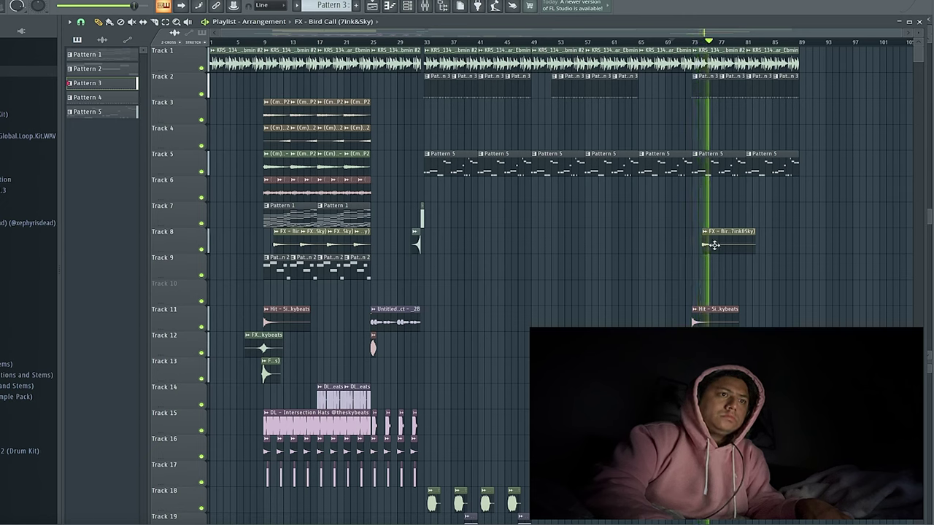
pyautogui.click(758, 245)
pyautogui.moveTo(750, 245); pyautogui.dragTo(744, 246)
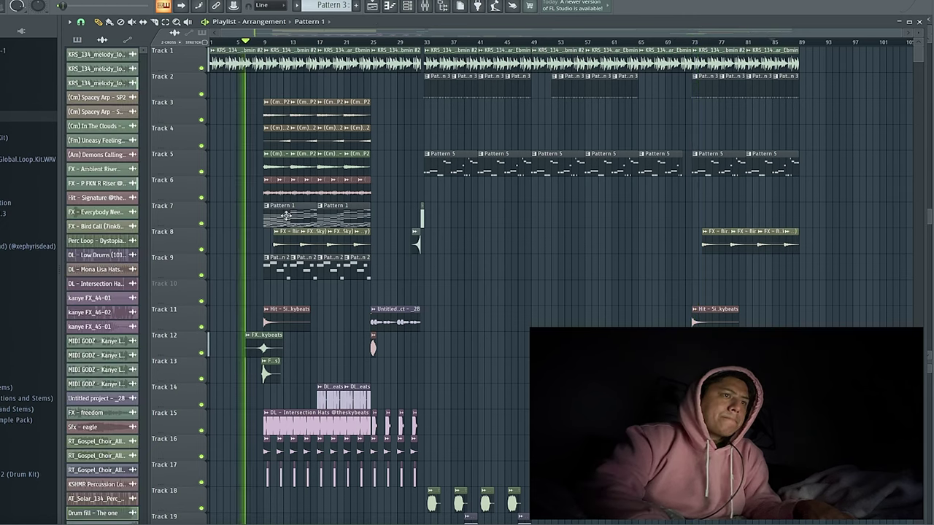
pyautogui.press('space')
pyautogui.moveTo(285, 216); pyautogui.dragTo(662, 224)
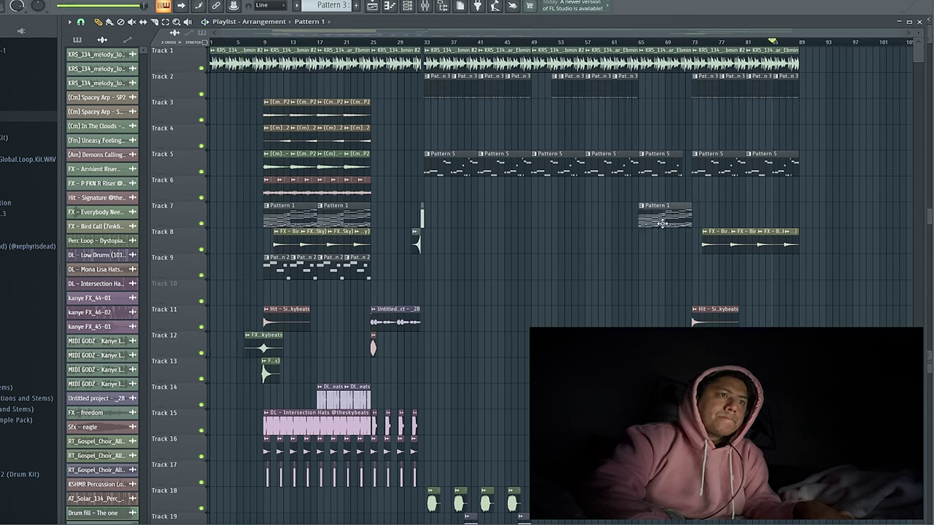
pyautogui.click(632, 43)
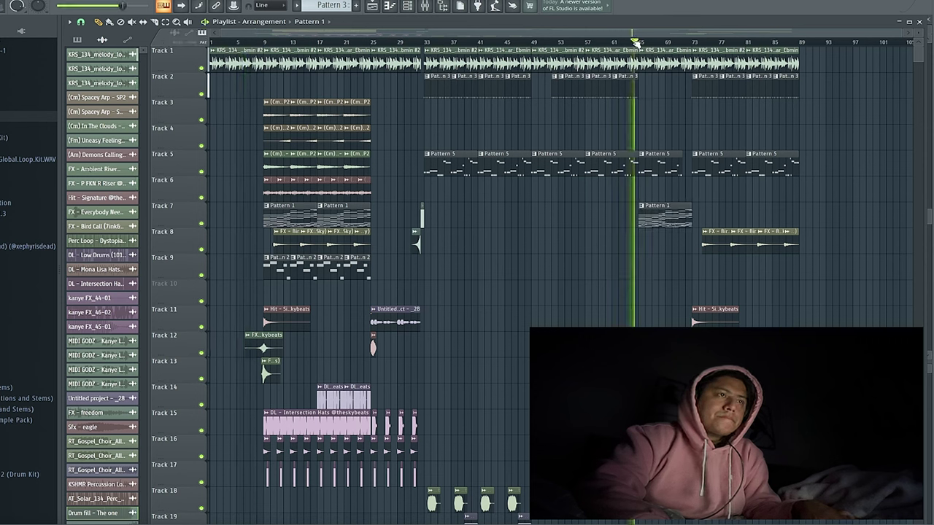
pyautogui.rightClick(663, 221)
# Copy the kanye FX clips of bars 25 to 32 on tracks 15 to 17 to the section starting at bar 65
pyautogui.scroll(-5, 430, 424)
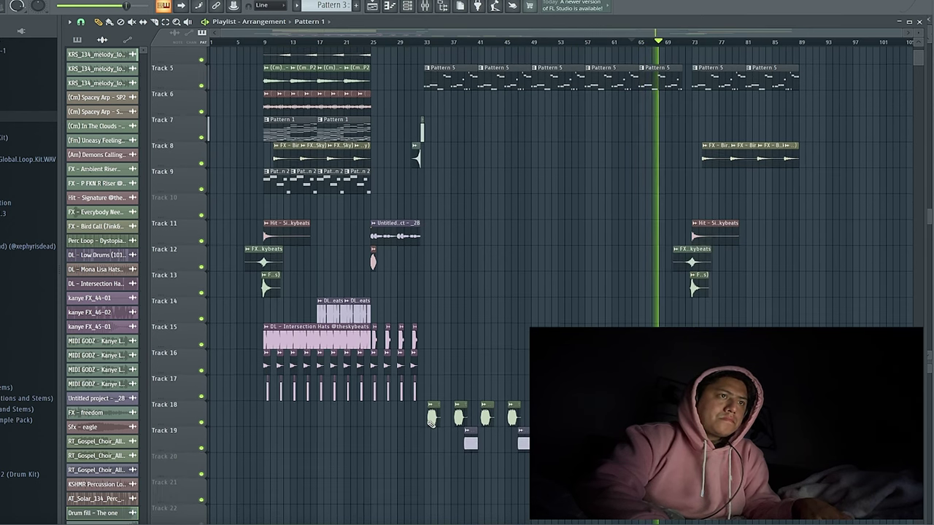
pyautogui.moveTo(432, 315); pyautogui.dragTo(378, 363)
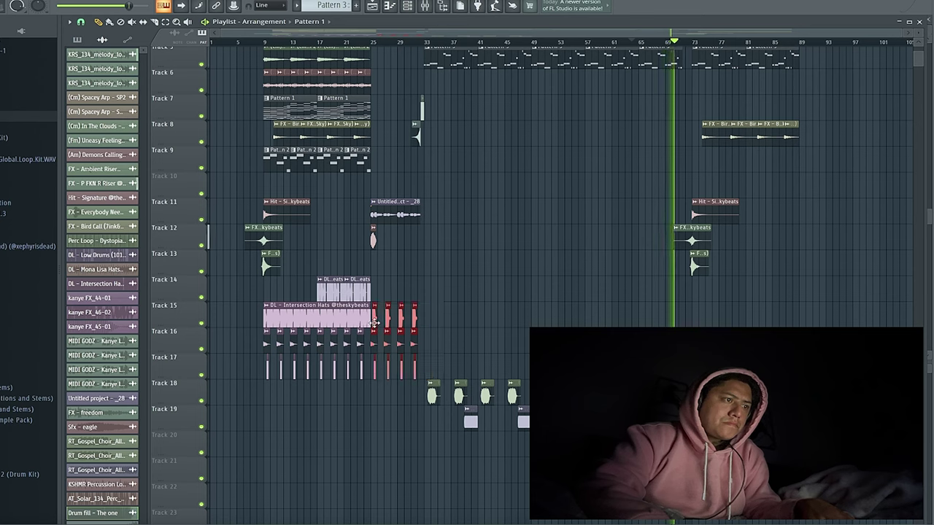
pyautogui.moveTo(375, 322); pyautogui.dragTo(585, 314)
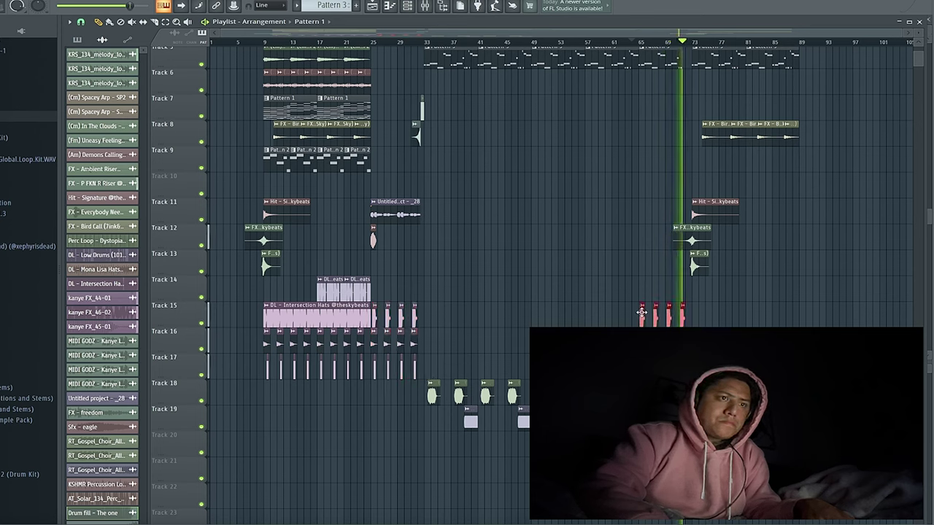
# Play from just before bar 65 to check the copied kanye FX clips in the arrangement
pyautogui.scroll(4, 640, 312)
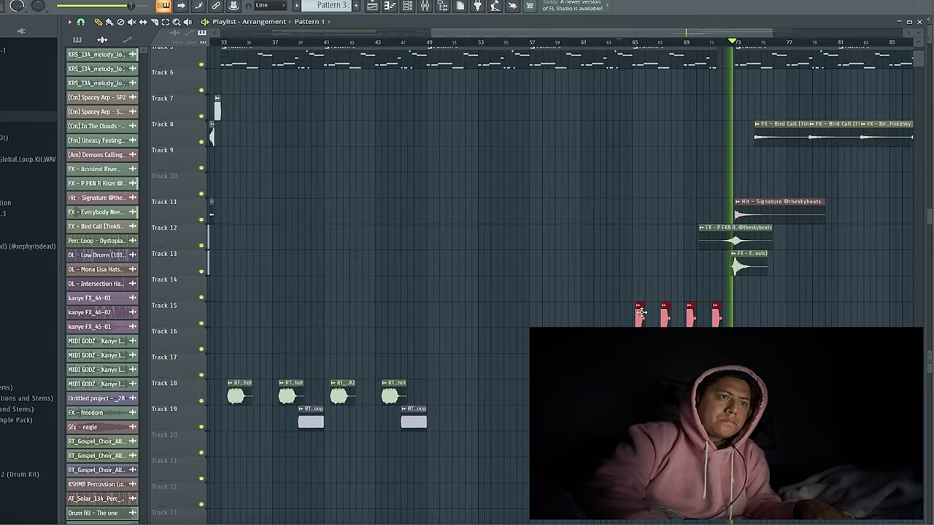
pyautogui.click(616, 45)
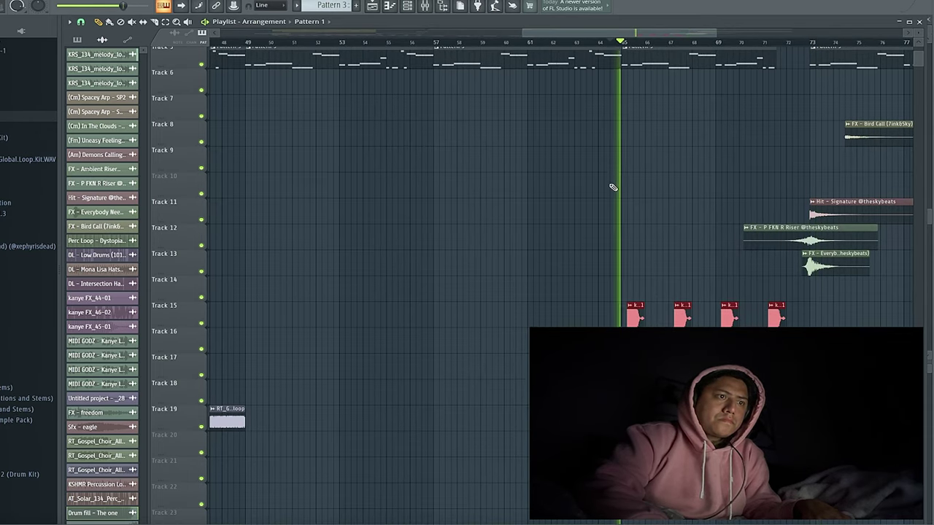
pyautogui.scroll(-5, 673, 270)
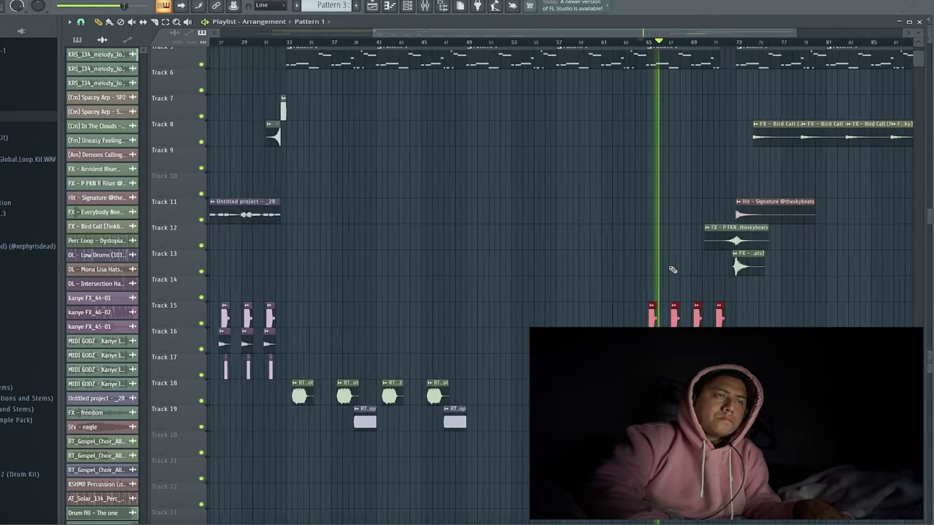
pyautogui.scroll(4, 657, 275)
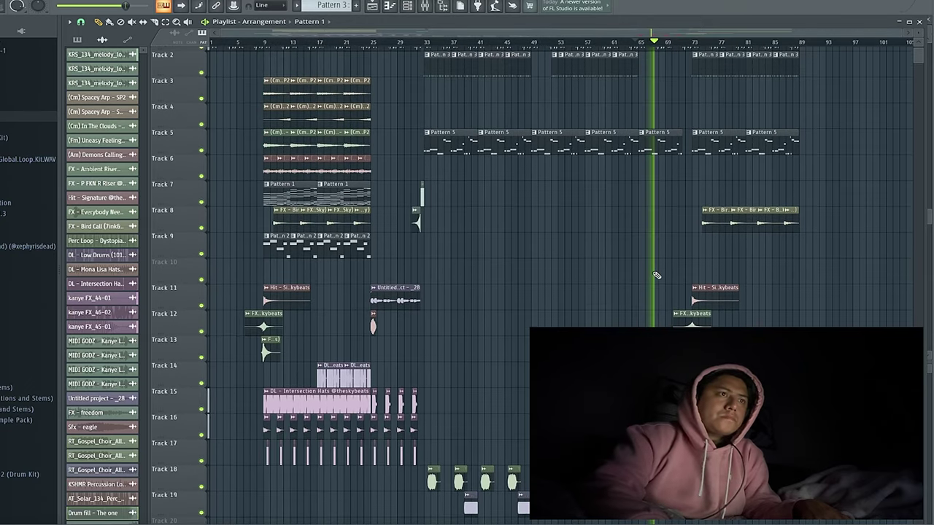
# Copy the Untitled project - _28 clip from bar 25 to bar 65 on track 11 and play the transition
pyautogui.scroll(-2, 657, 275)
pyautogui.scroll(-1, 657, 275)
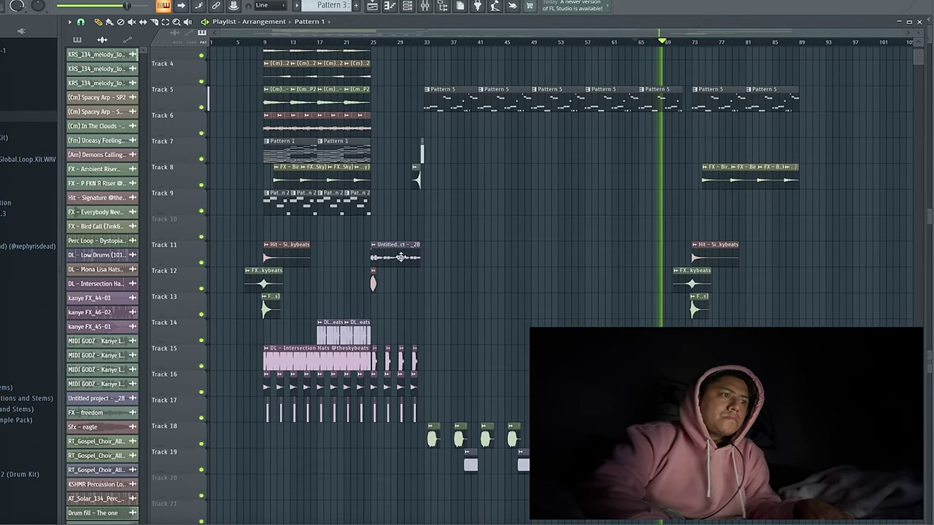
pyautogui.moveTo(400, 257); pyautogui.dragTo(659, 257)
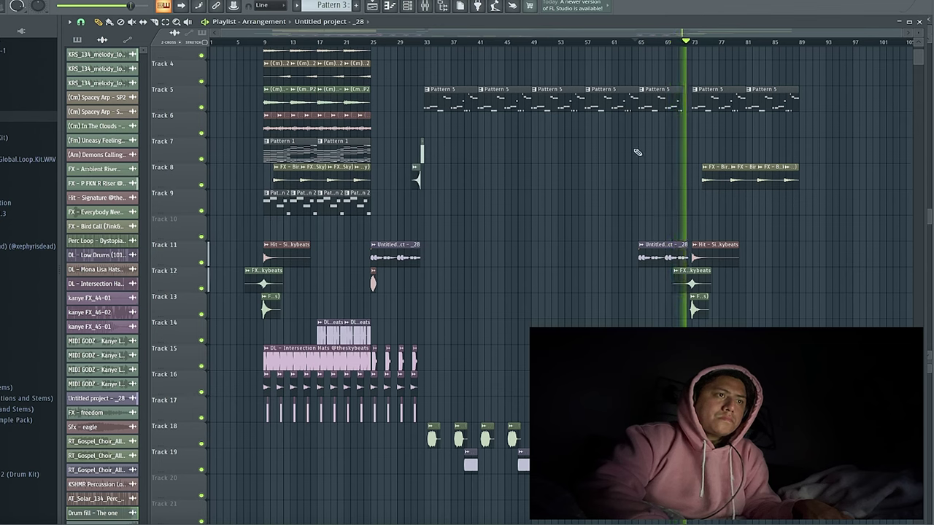
pyautogui.click(627, 42)
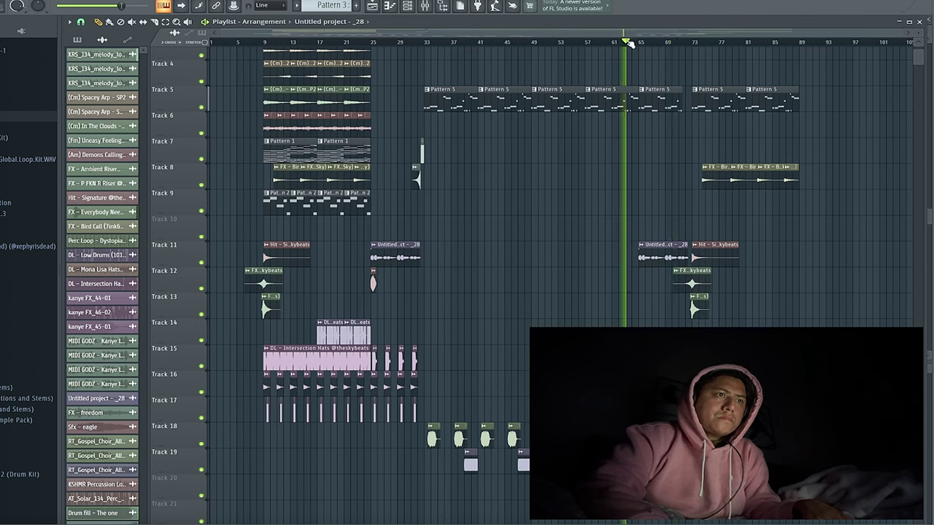
# Slice the Untitled project - _28 clip starting at bar 25 into four pieces and delete the second and fourth
pyautogui.doubleClick(665, 251)
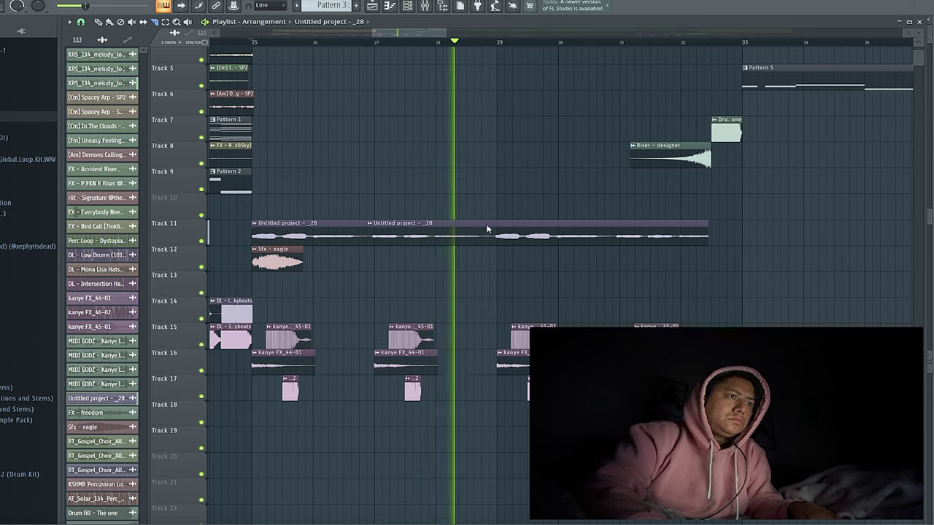
pyautogui.moveTo(606, 226); pyautogui.dragTo(624, 262)
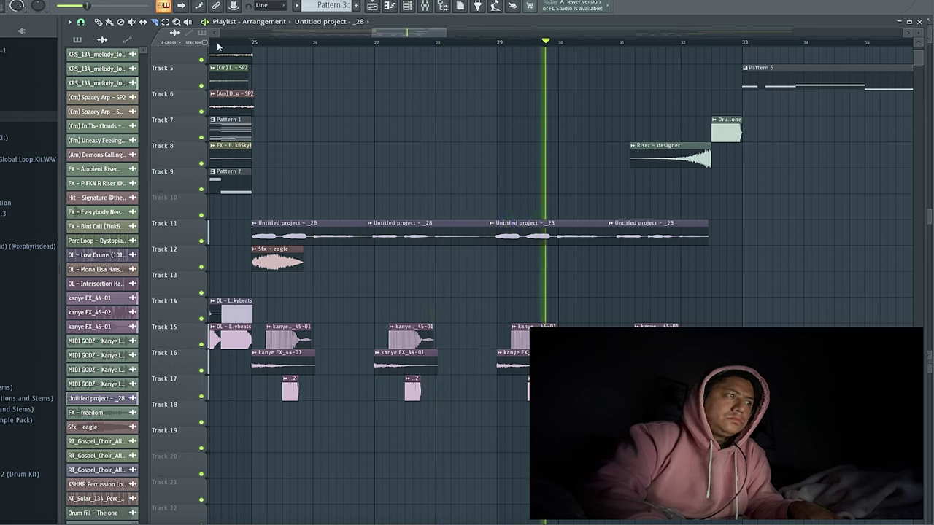
pyautogui.rightClick(407, 231)
pyautogui.rightClick(635, 242)
# Route to the sliced clip's mixer track, Insert 27, and adjust its level while playing the section from bar 25
pyautogui.doubleClick(270, 236)
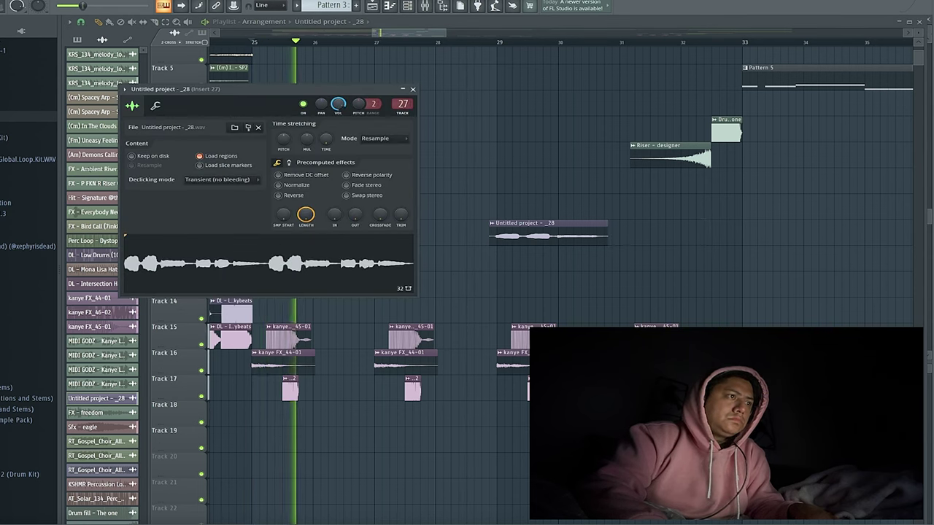
pyautogui.click(413, 89)
pyautogui.click(426, 7)
pyautogui.press('space')
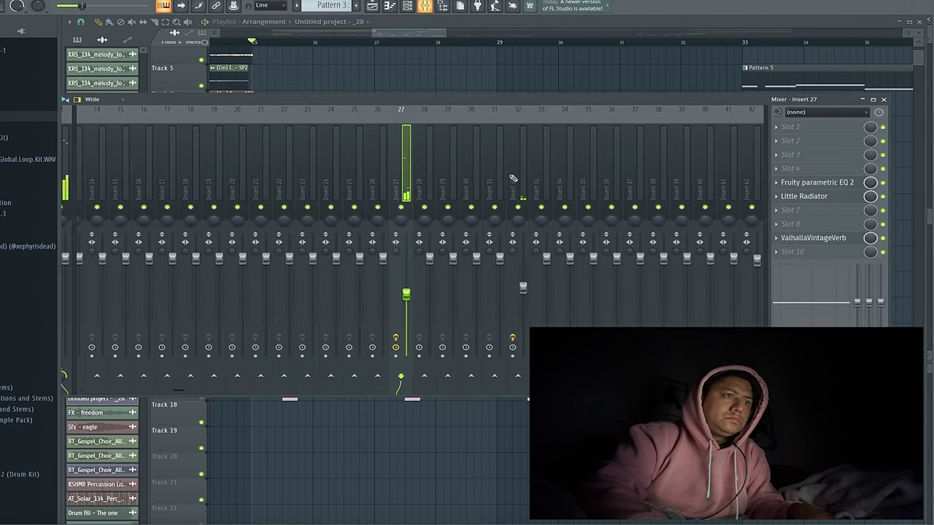
pyautogui.press('space')
pyautogui.press('space')
pyautogui.press('space')
pyautogui.moveTo(407, 279)
pyautogui.mouseDown()
pyautogui.moveTo(406, 260)
pyautogui.moveTo(407, 294)
pyautogui.mouseUp()
pyautogui.press('space')
pyautogui.press('space')
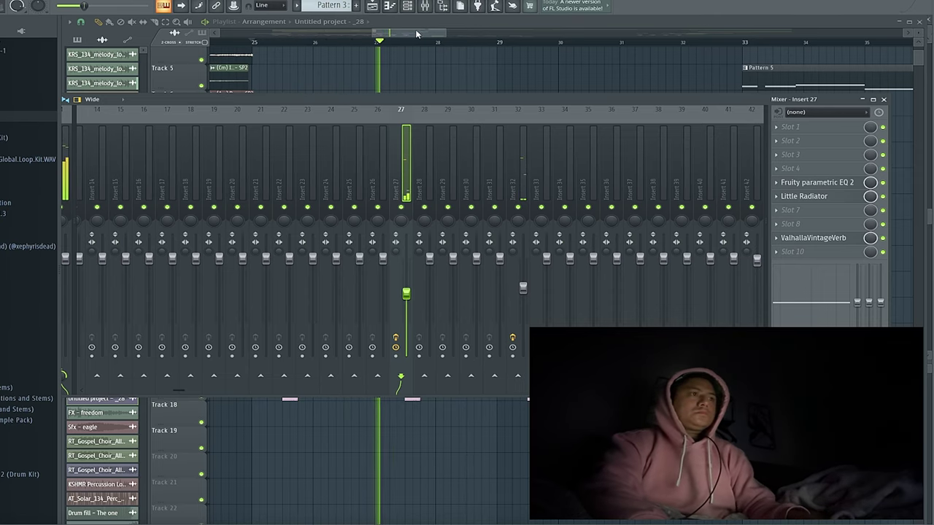
pyautogui.click(426, 7)
# Play the intro with the SLS_DS_75_drum_loop_break_groovy_clean loop on track 19 and inspect the loop's sample settings
pyautogui.scroll(-6, 429, 183)
pyautogui.scroll(-4, 430, 184)
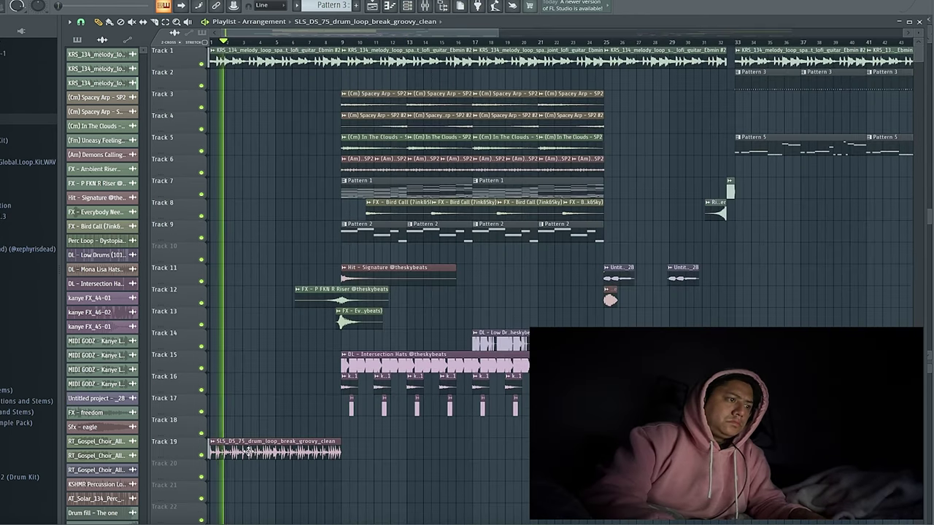
pyautogui.doubleClick(248, 451)
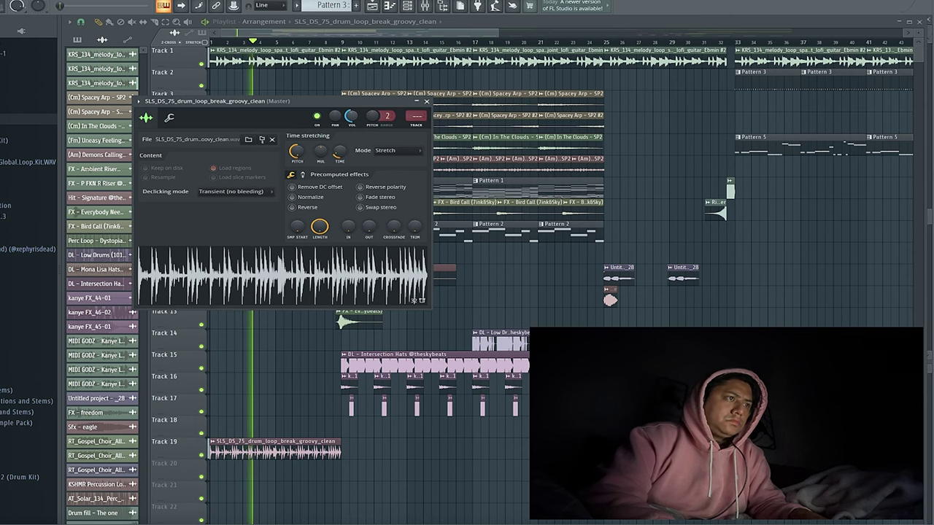
pyautogui.click(427, 101)
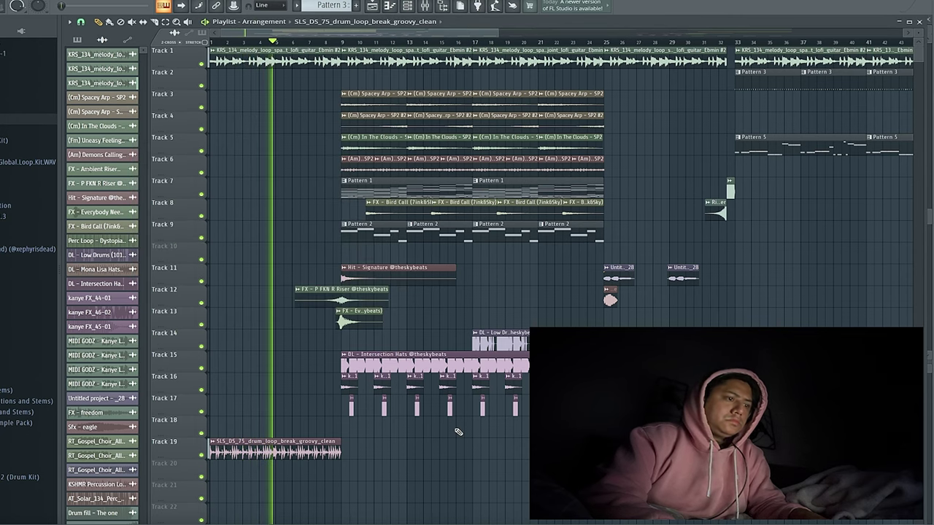
pyautogui.press('space')
# Switch to Splice and audition the drum break results from TSP_IHD_170_8bar_ride_jungle_breaks.wav down to BB3_80_drum_broke_full.wav
pyautogui.click(485, 522)
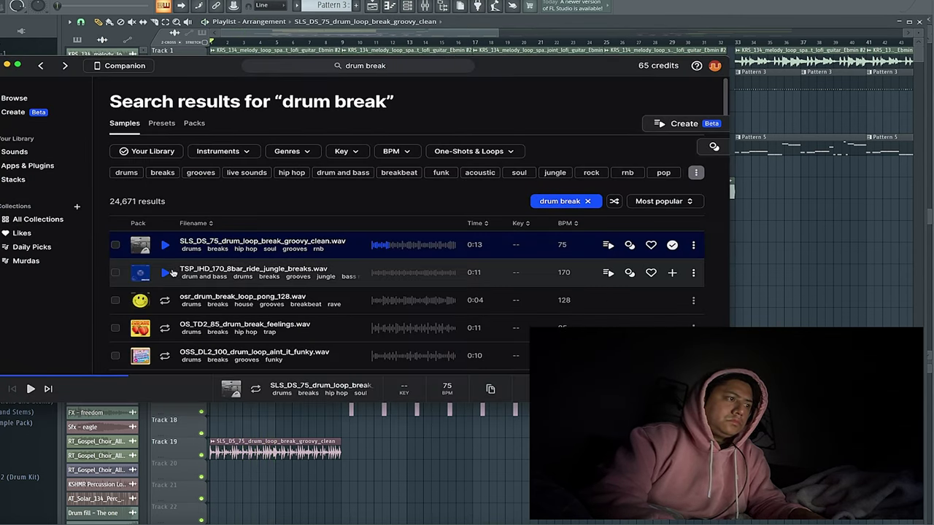
pyautogui.click(165, 272)
pyautogui.click(165, 300)
pyautogui.scroll(-2, 167, 301)
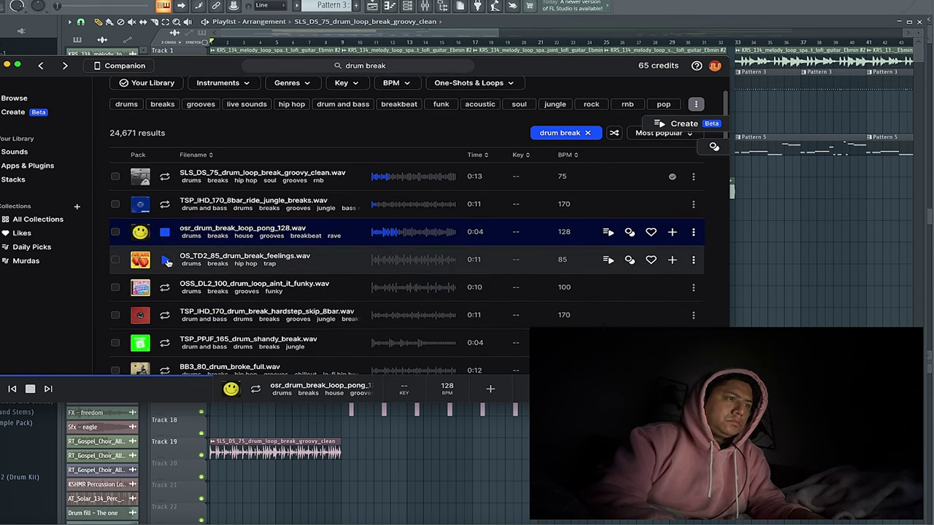
pyautogui.click(165, 260)
pyautogui.click(167, 288)
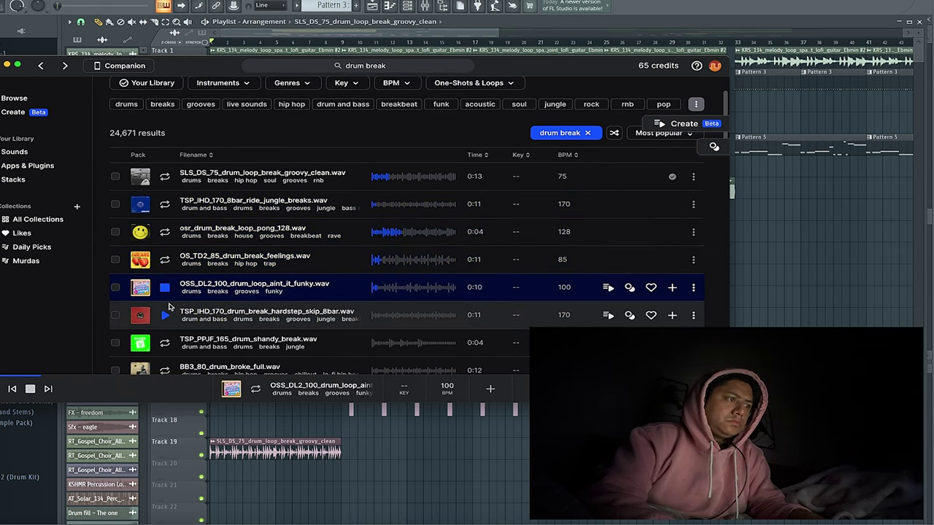
pyautogui.click(166, 315)
pyautogui.scroll(-2, 167, 312)
pyautogui.click(165, 286)
pyautogui.scroll(-2, 166, 290)
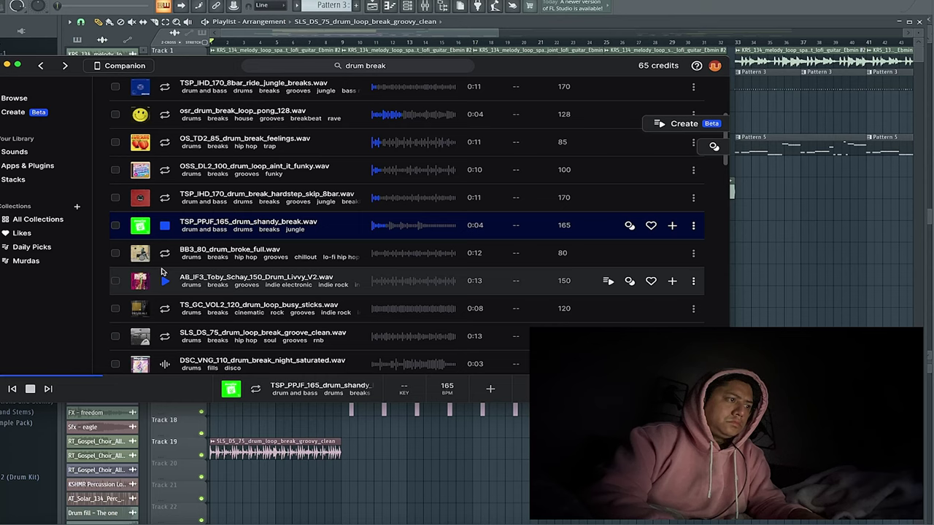
pyautogui.click(165, 254)
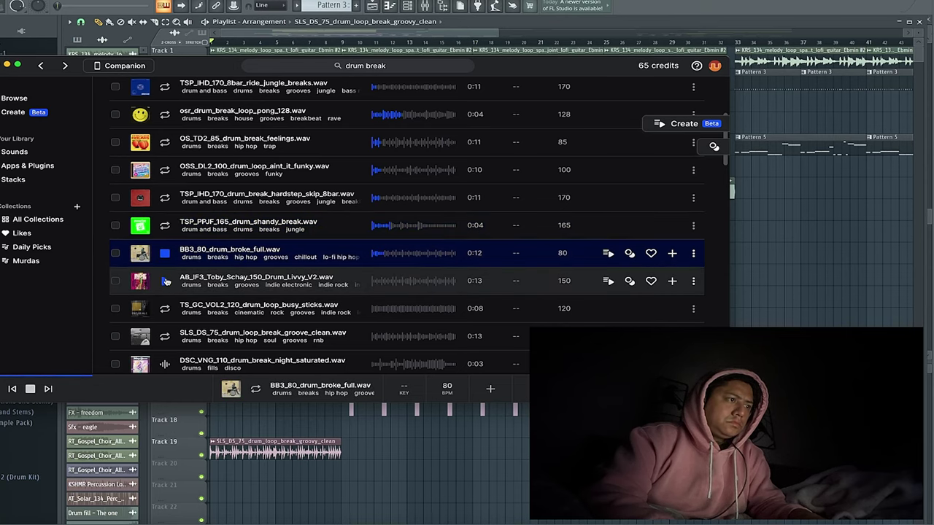
# Switch back to FL Studio, play the intro with track 19 muted, unmute it and delete the SLS_DS_75 drum loop clip
pyautogui.click(326, 38)
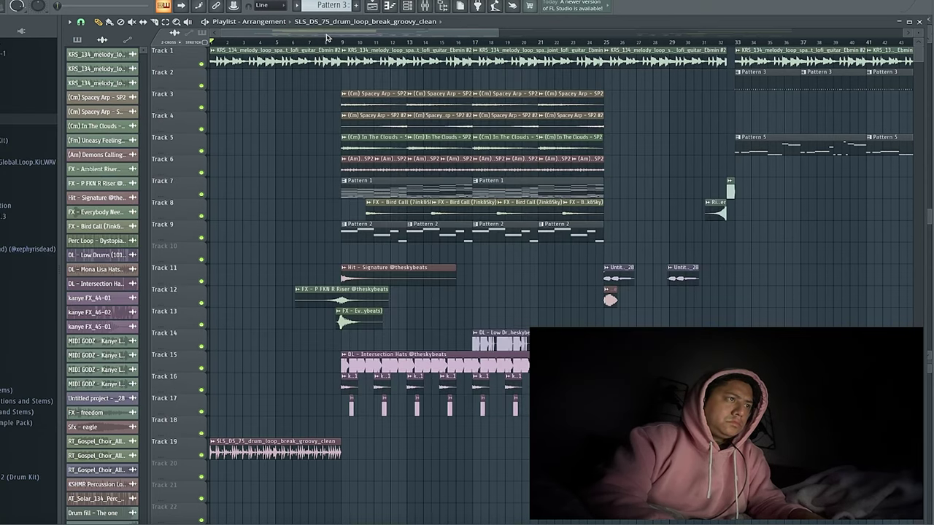
pyautogui.click(202, 455)
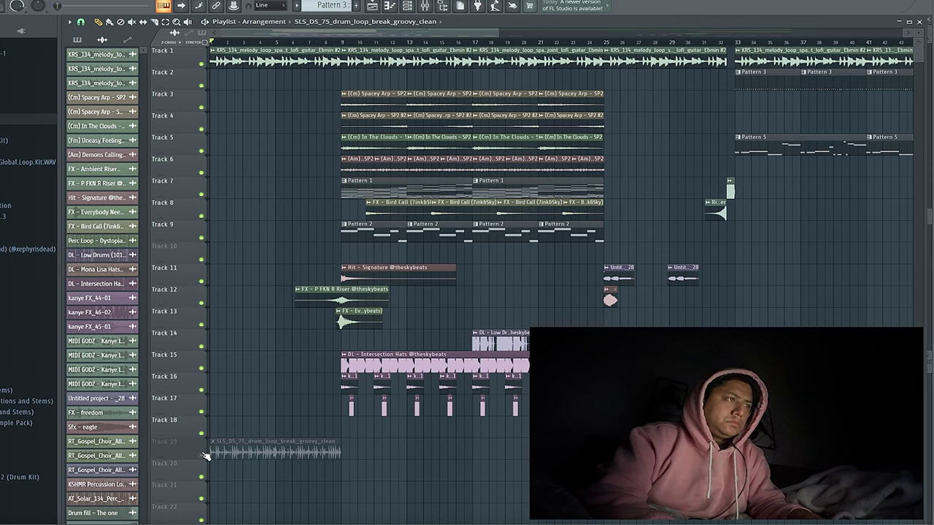
pyautogui.press('space')
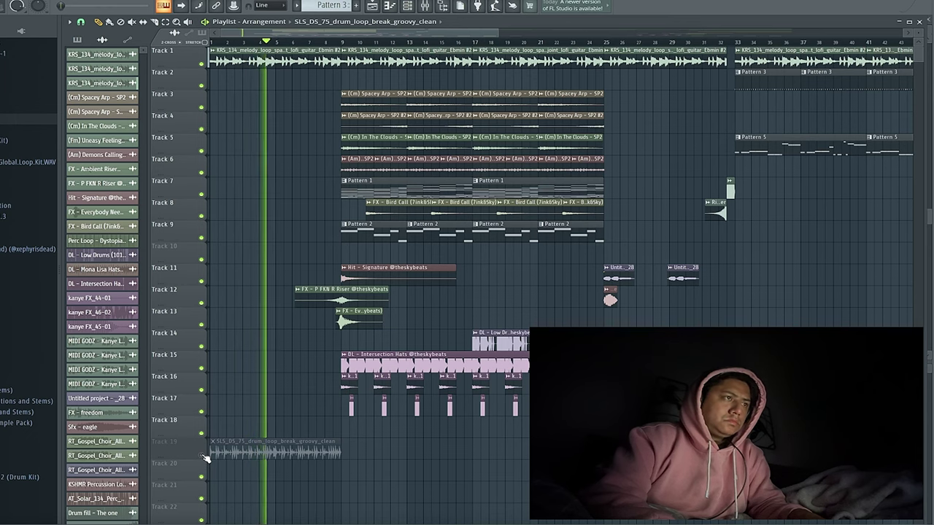
pyautogui.click(202, 455)
pyautogui.press('space')
pyautogui.press('space')
pyautogui.rightClick(266, 453)
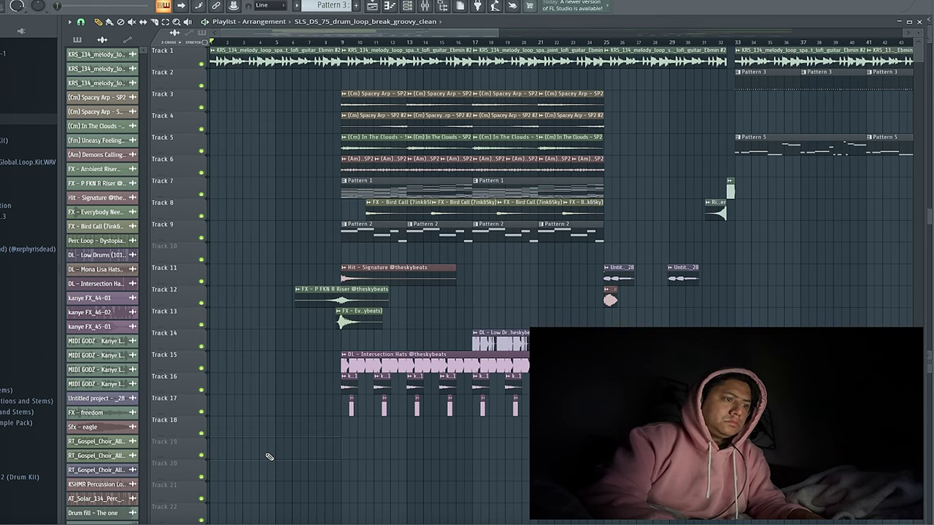
# Add BB3_80_drum_broke_full.wav from Splice to the start of track 19 and set its sample tempo to 160 BPM
pyautogui.click(486, 523)
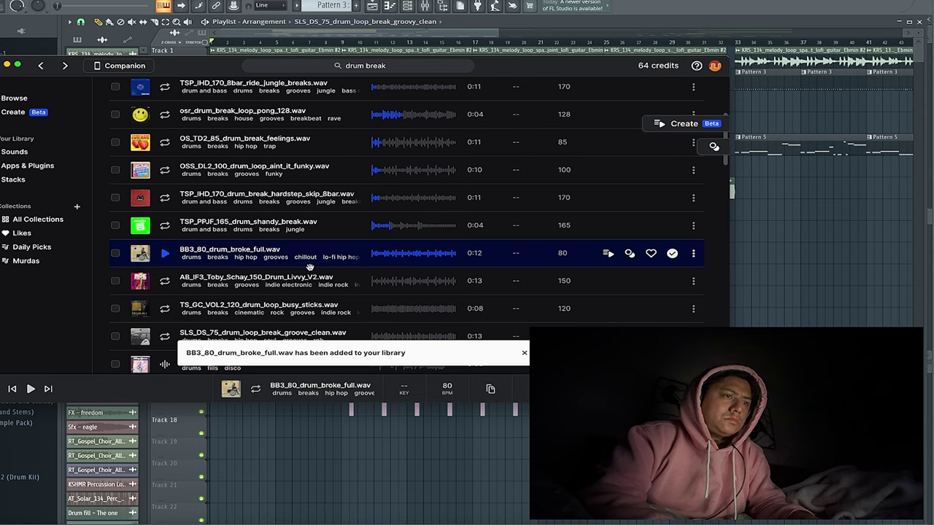
pyautogui.moveTo(309, 268); pyautogui.dragTo(183, 453)
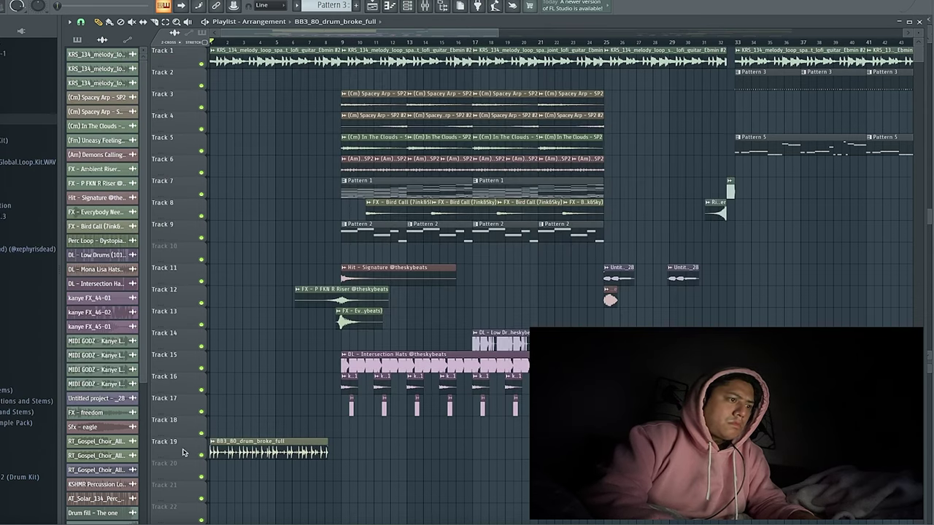
pyautogui.doubleClick(266, 444)
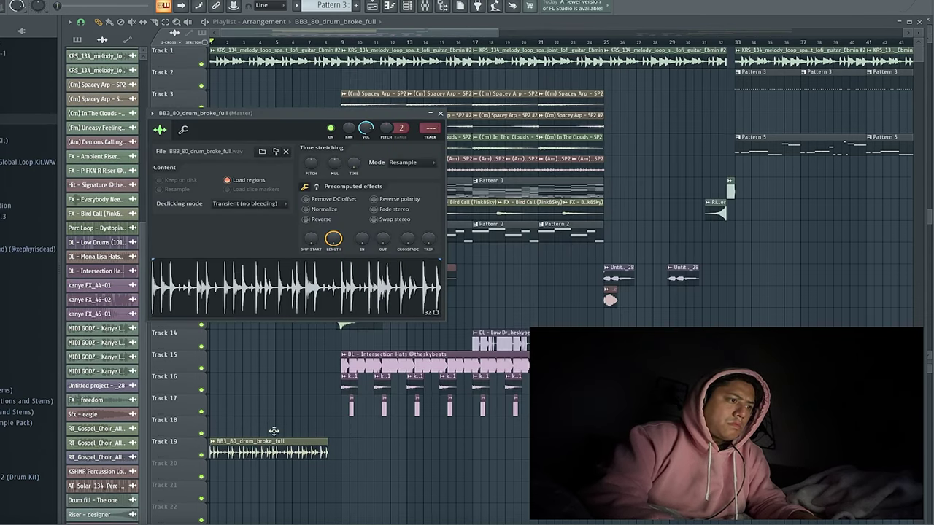
pyautogui.rightClick(354, 164)
pyautogui.click(373, 181)
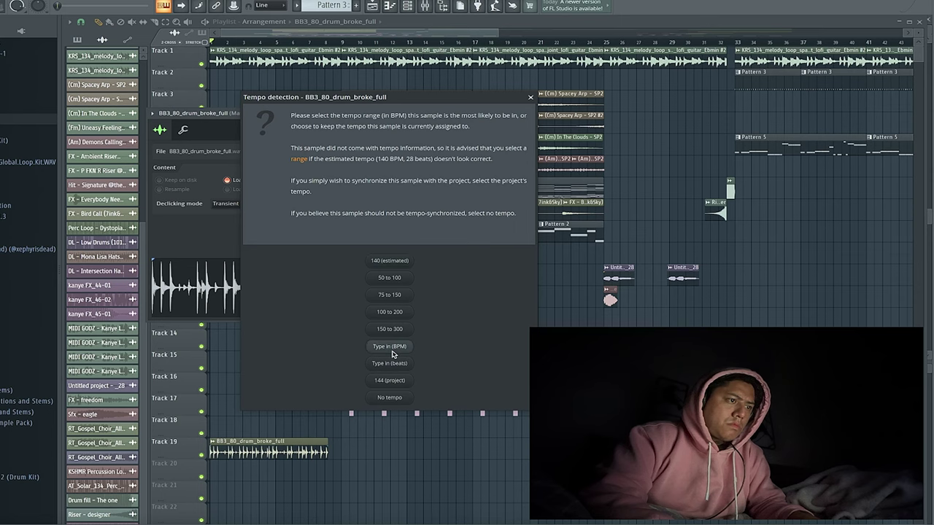
pyautogui.click(392, 349)
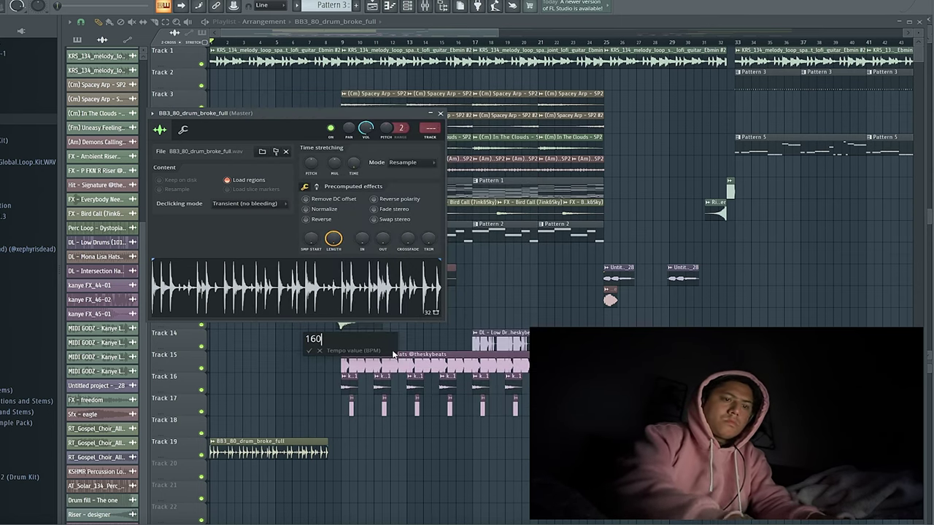
pyautogui.press('Return')
# Set the BB3_80_drum_broke_full sample to Stretch mode and lower its pitch while the intro plays
pyautogui.click(415, 162)
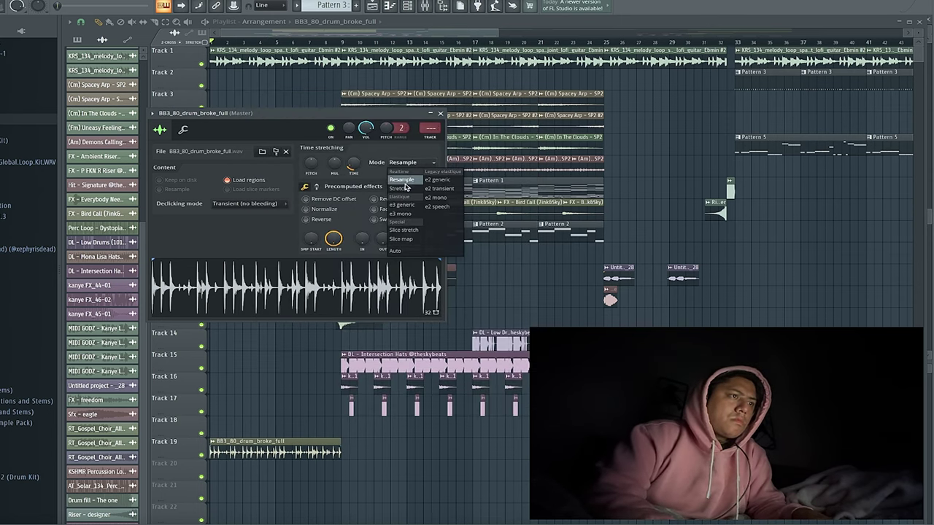
pyautogui.click(405, 191)
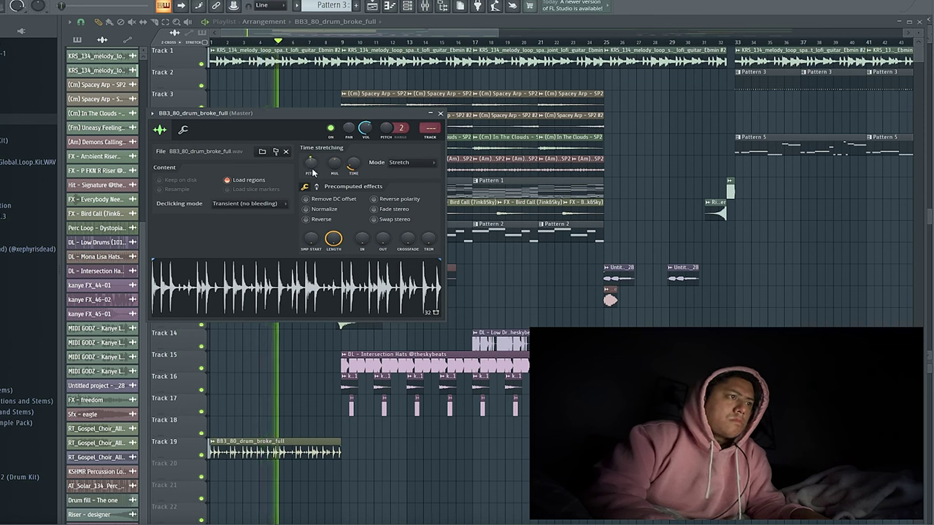
pyautogui.scroll(-5, 312, 172)
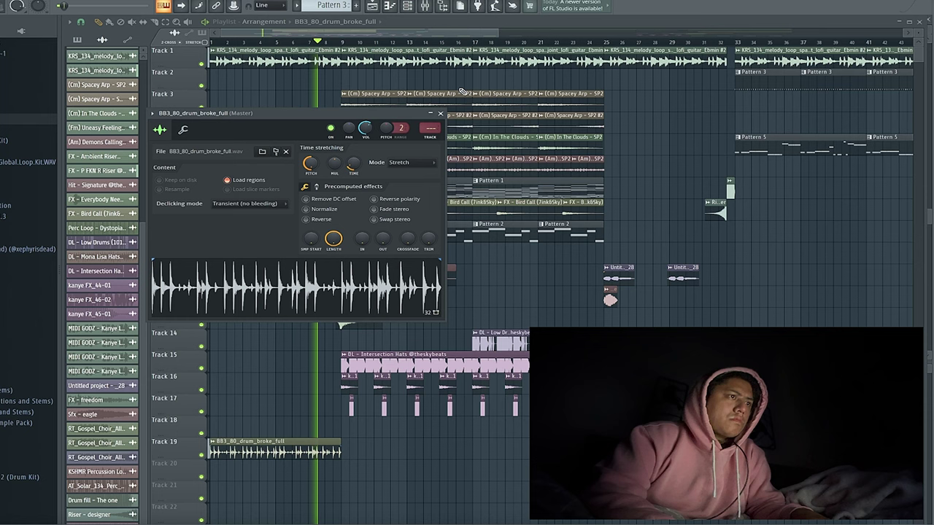
pyautogui.click(441, 113)
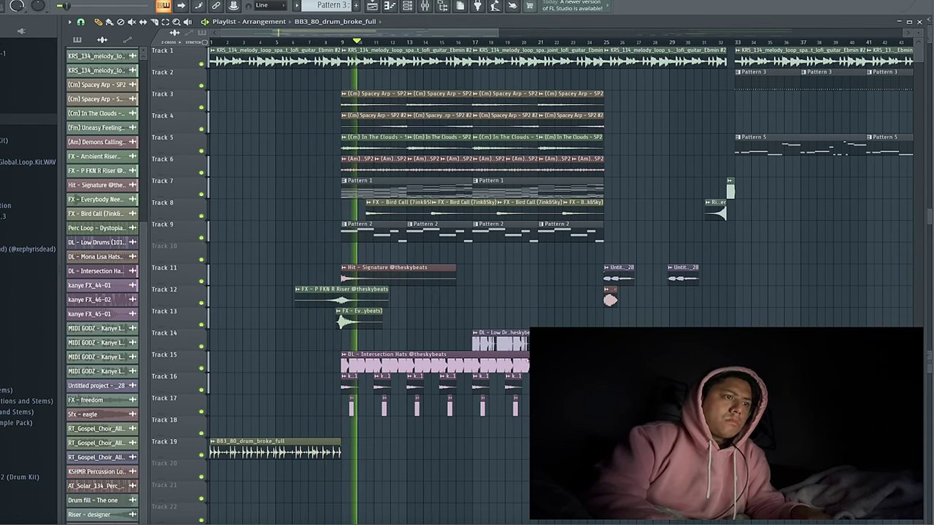
# Copy the DL - Low Drums clips on track 14 back to bar 9 so they cover the whole section up to bar 25
pyautogui.click(513, 343)
pyautogui.moveTo(513, 343); pyautogui.dragTo(442, 341)
pyautogui.scroll(-5, 442, 341)
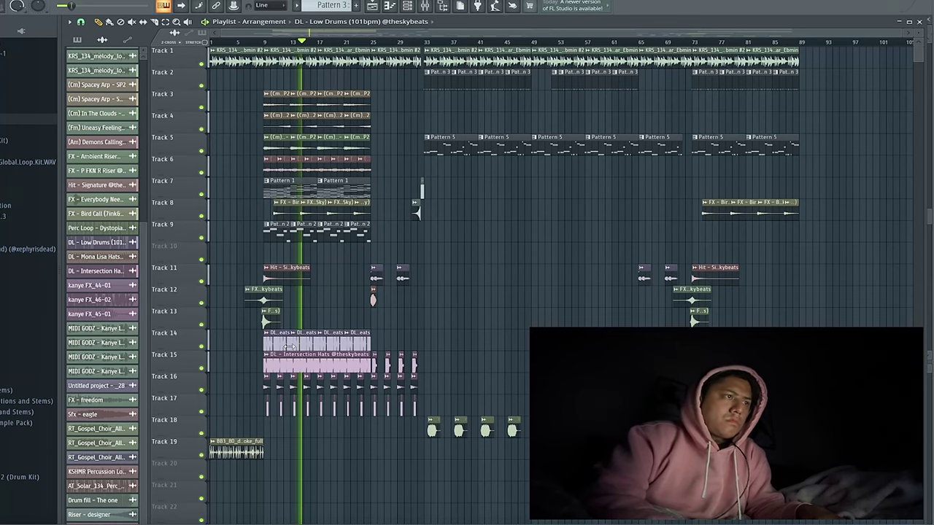
# Place the FX - Bats sample at bar 26 on track 13 and play the section leading into it
pyautogui.scroll(-2, 290, 348)
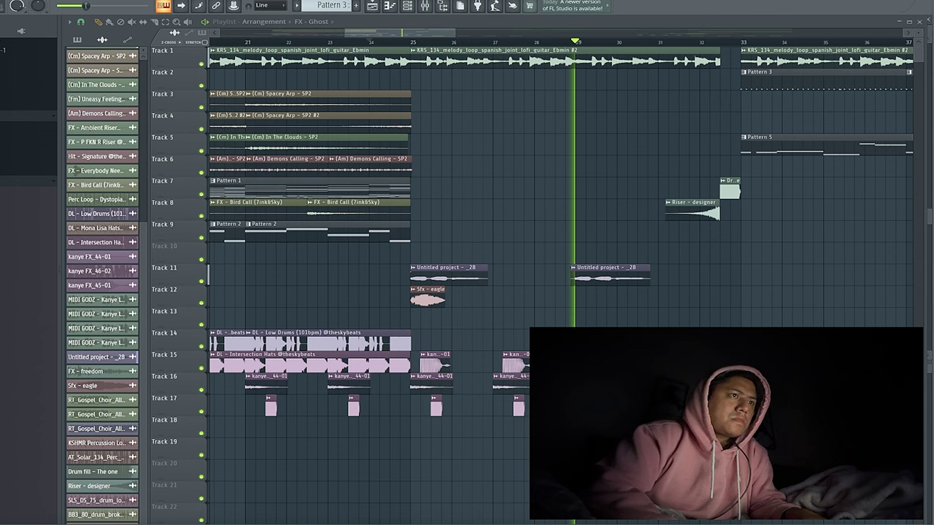
pyautogui.press('space')
pyautogui.moveTo(1, 146); pyautogui.dragTo(393, 305)
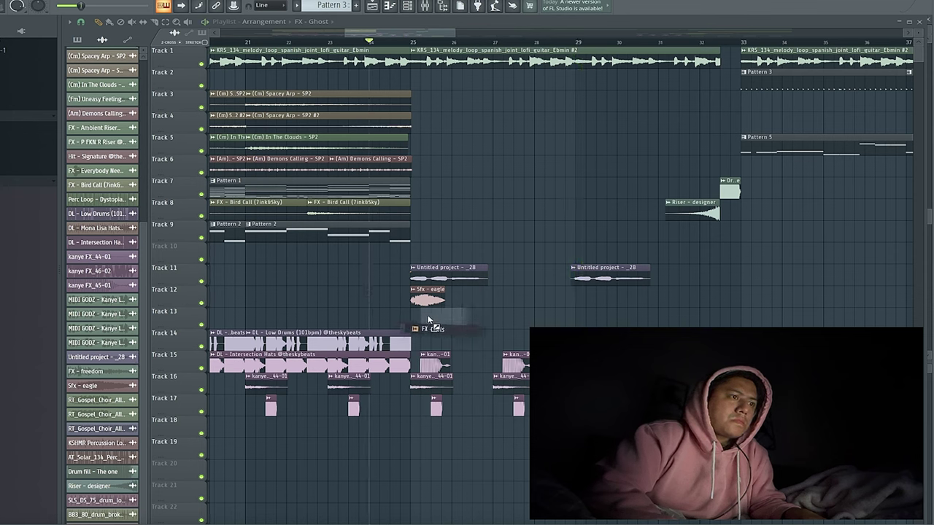
pyautogui.moveTo(451, 317); pyautogui.dragTo(452, 318)
pyautogui.press('space')
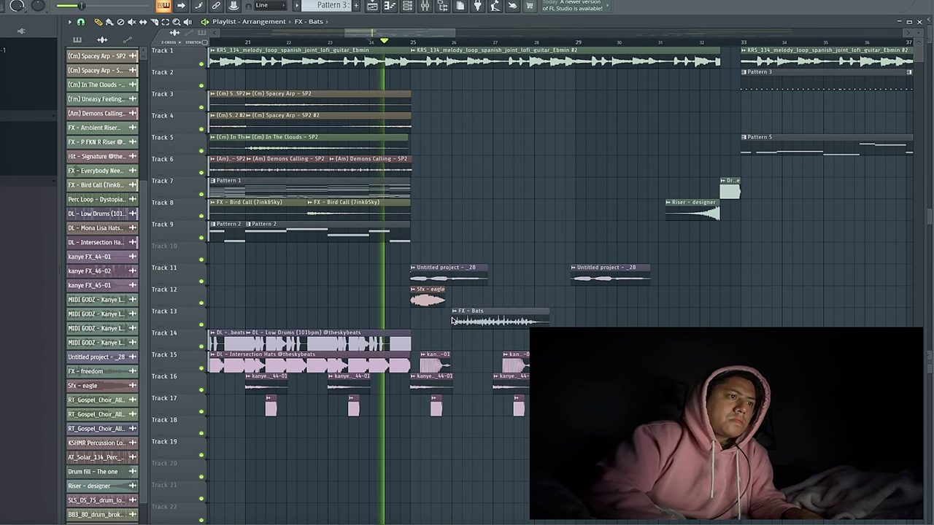
# Check the FX - Bats sample settings during playback and place a second FX - Bats clip at bar 27 on track 14
pyautogui.doubleClick(454, 314)
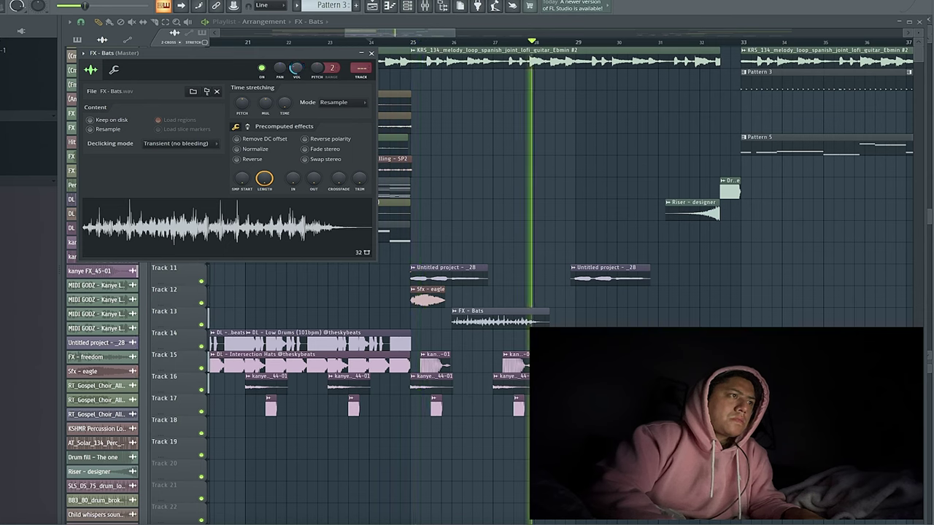
pyautogui.press('space')
pyautogui.press('space')
pyautogui.click(494, 327)
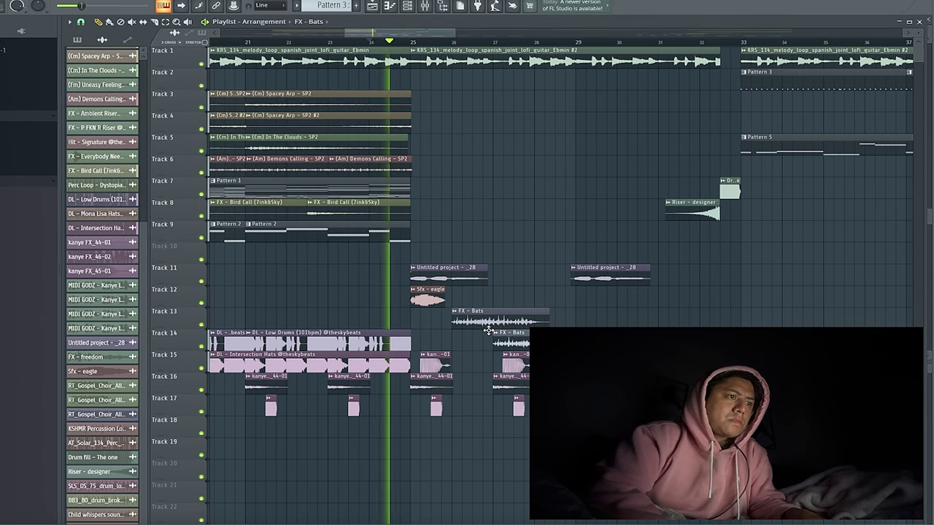
# Remove the FX - Bats clip from track 14, shift the one on track 13 back to just after bar 25 begins, and play the section
pyautogui.press('space')
pyautogui.press('space')
pyautogui.moveTo(504, 321); pyautogui.dragTo(450, 315)
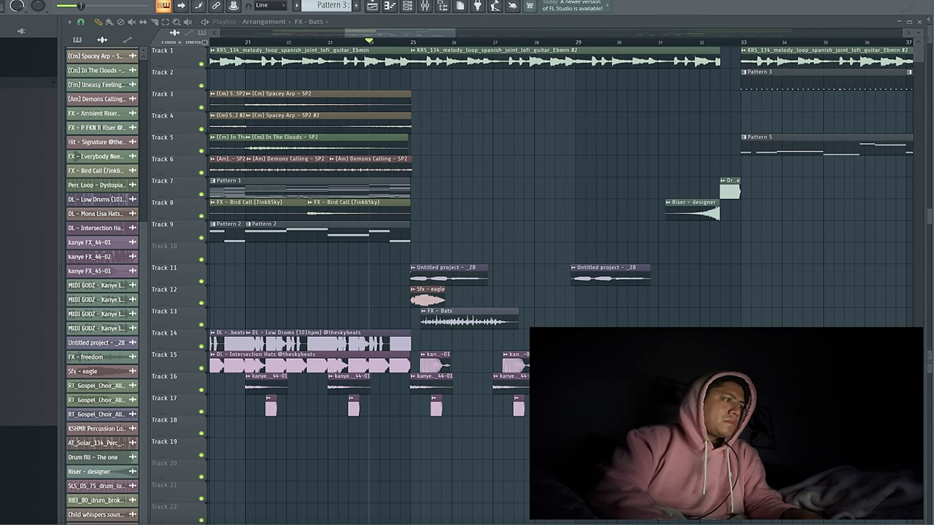
pyautogui.press('space')
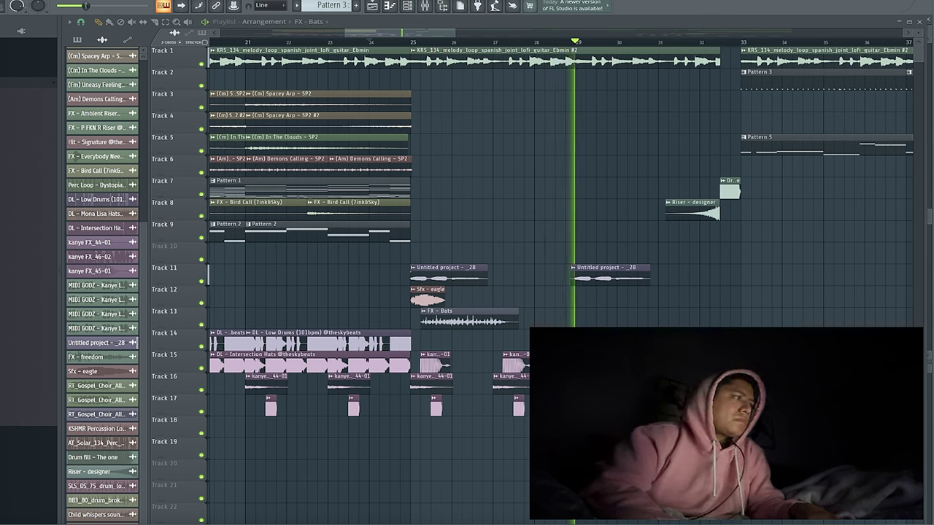
# Place the FX - Maniac Clown sample at bar 27 on track 12 and open its sample settings during playback
pyautogui.moveTo(30, 248); pyautogui.dragTo(493, 294)
pyautogui.press('space')
pyautogui.doubleClick(555, 302)
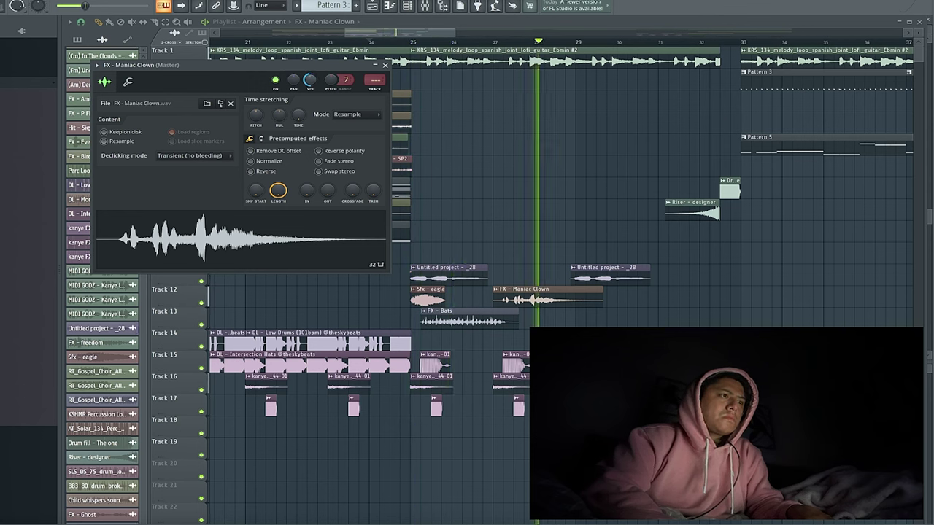
pyautogui.press('space')
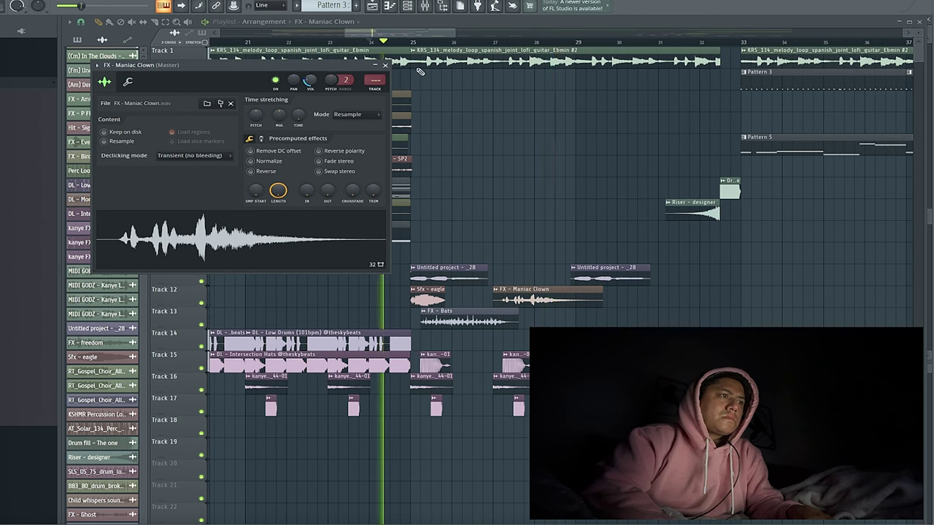
# Adjust the FX - Maniac Clown sample's volume while playing from just before bar 27, and close its settings
pyautogui.click(481, 42)
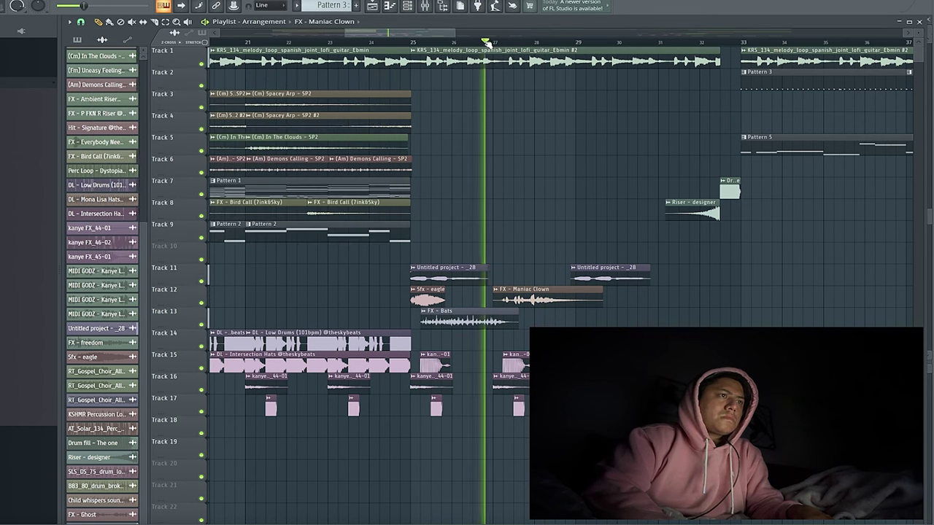
pyautogui.doubleClick(521, 290)
pyautogui.moveTo(308, 86); pyautogui.dragTo(307, 85)
pyautogui.press('space')
pyautogui.press('space')
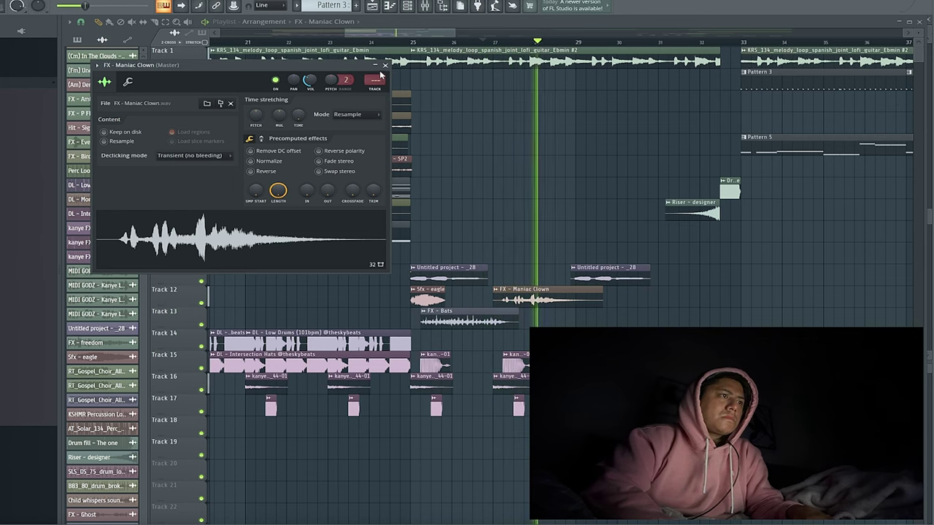
pyautogui.click(385, 65)
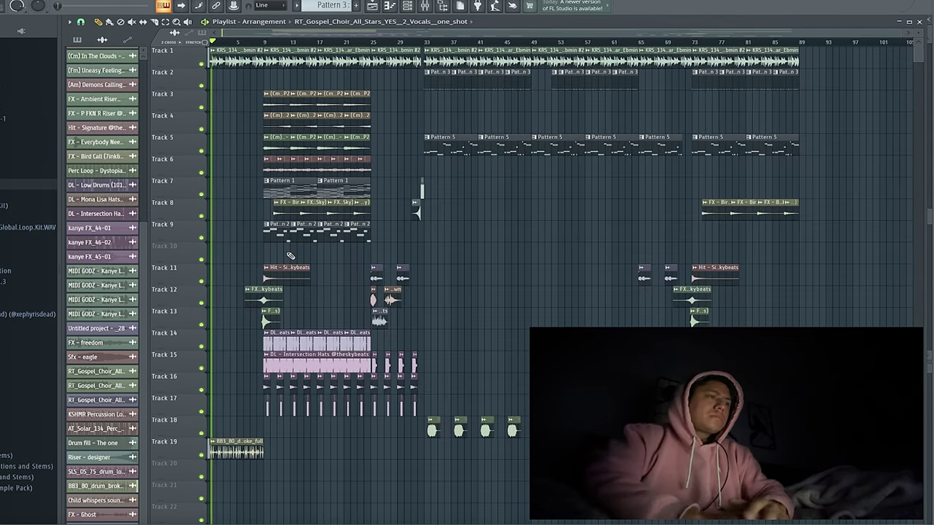